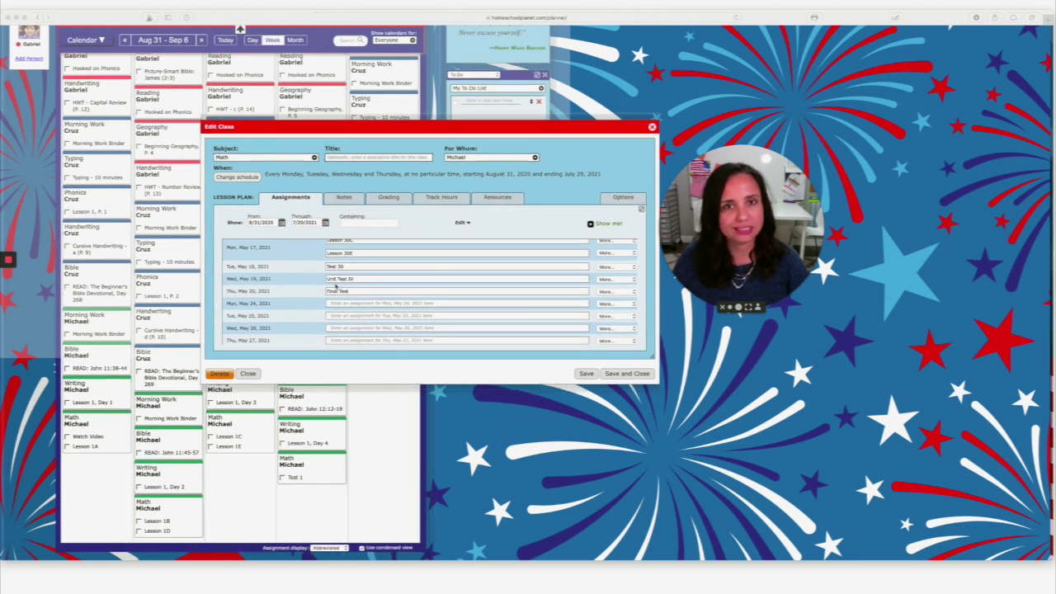
- Examine the Math class's spring assignments back to mid-March 2021 and the scheduling options for the Unit Test III day
scroll(340, 289, up, 1)
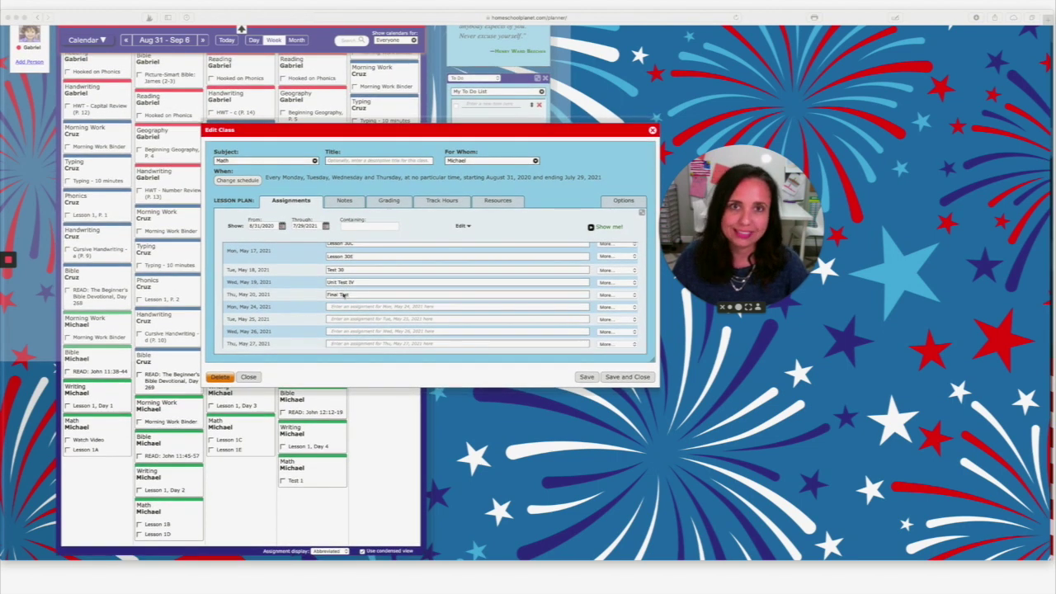
scroll(350, 291, up, 1)
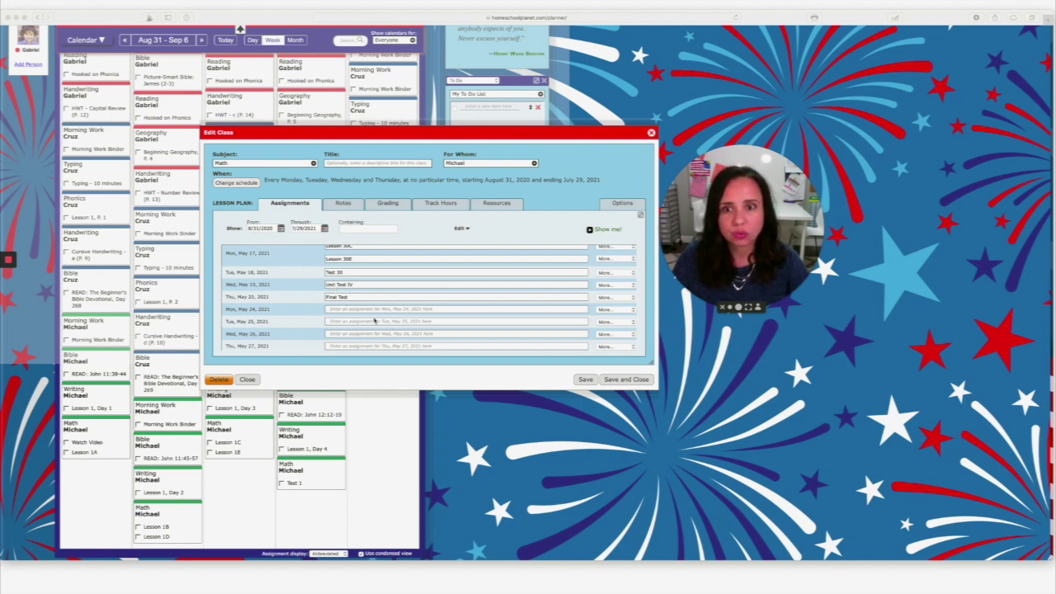
scroll(375, 320, up, 2)
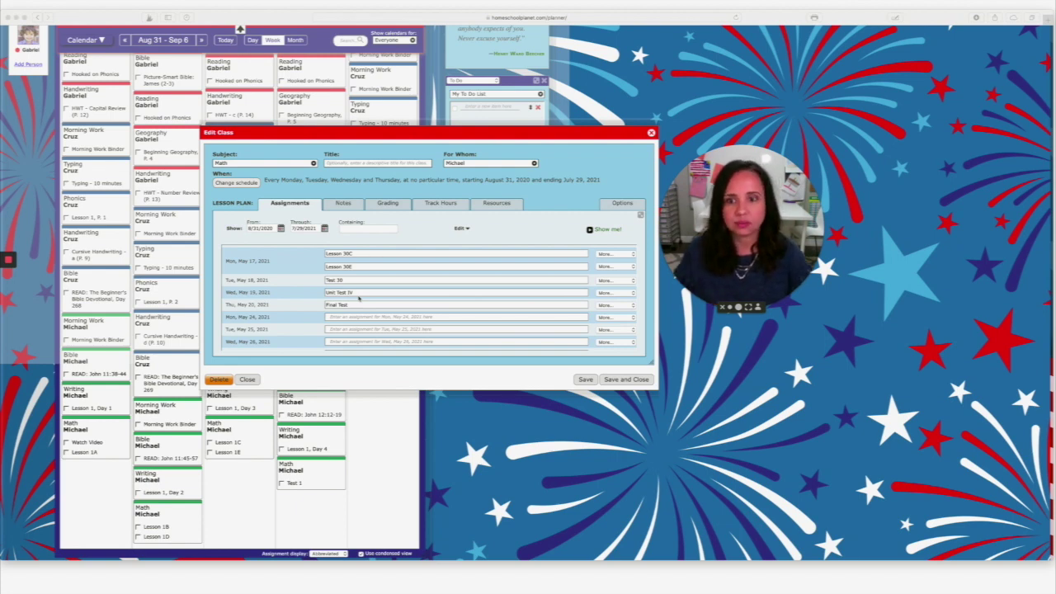
scroll(356, 302, down, 1)
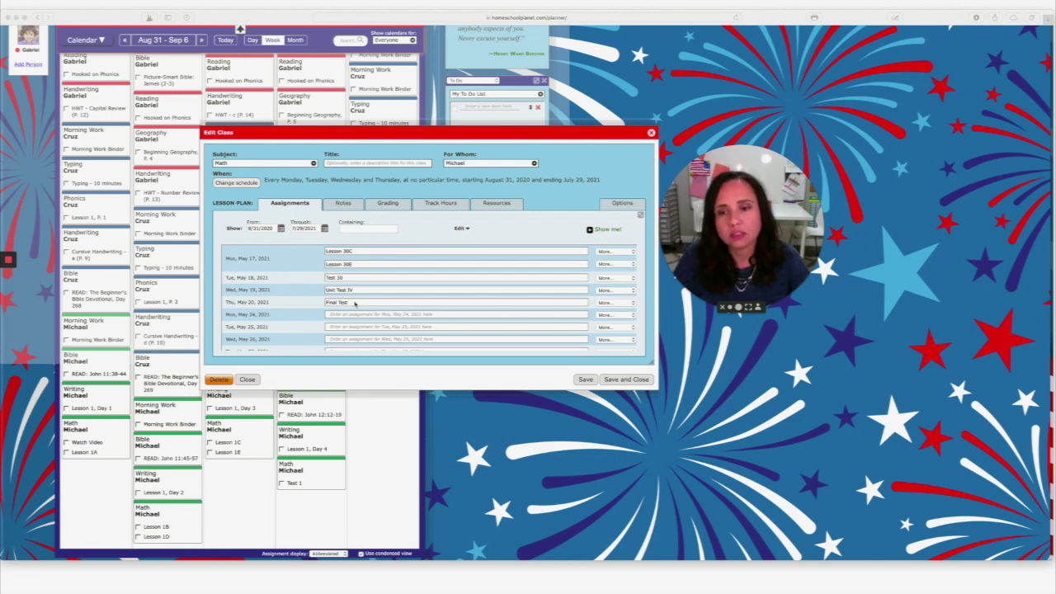
scroll(351, 302, up, 10)
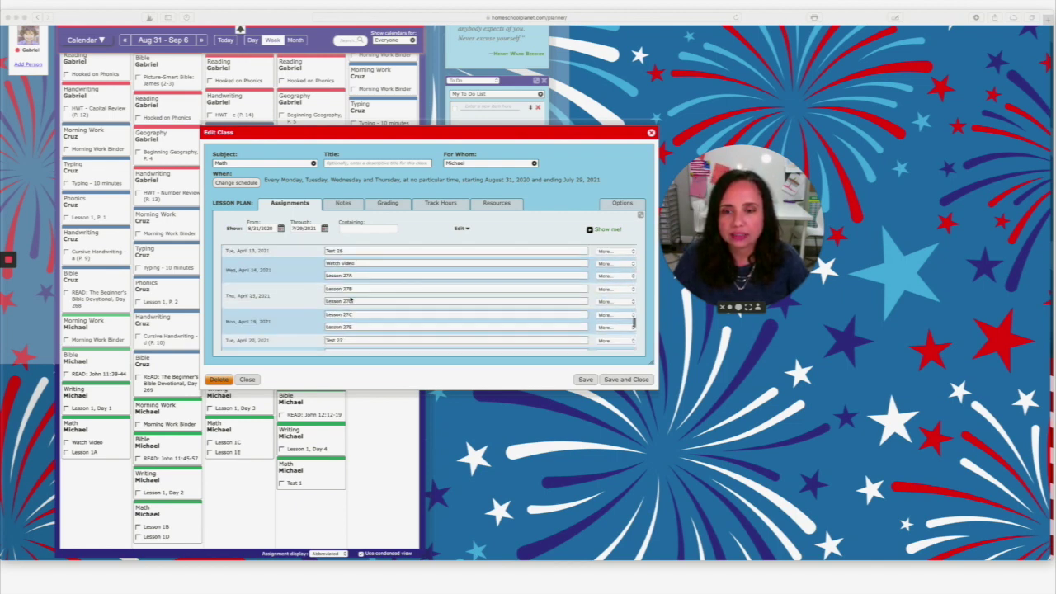
scroll(350, 300, up, 10)
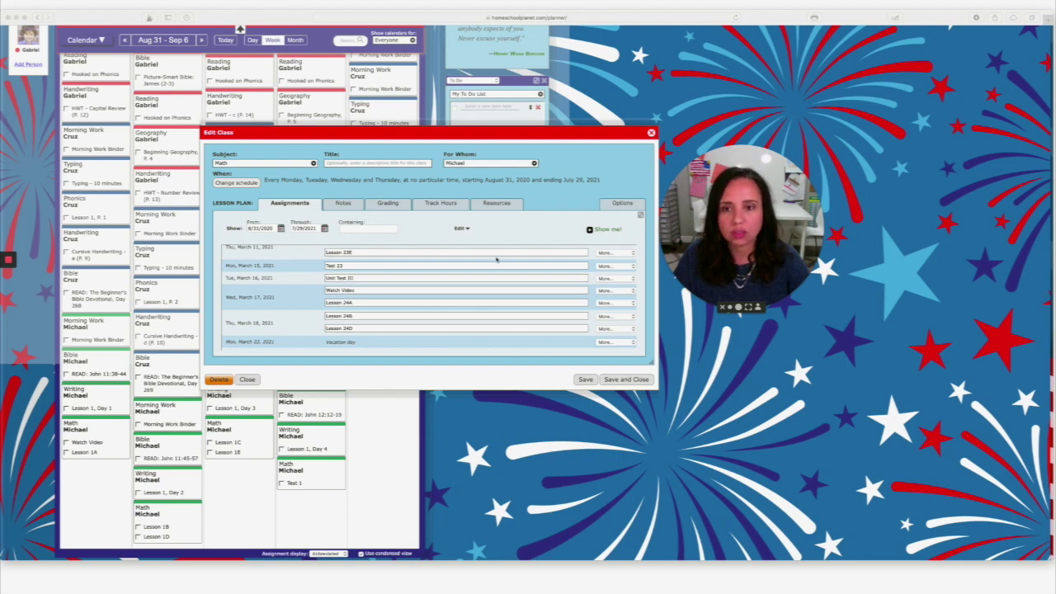
click(605, 278)
click(605, 279)
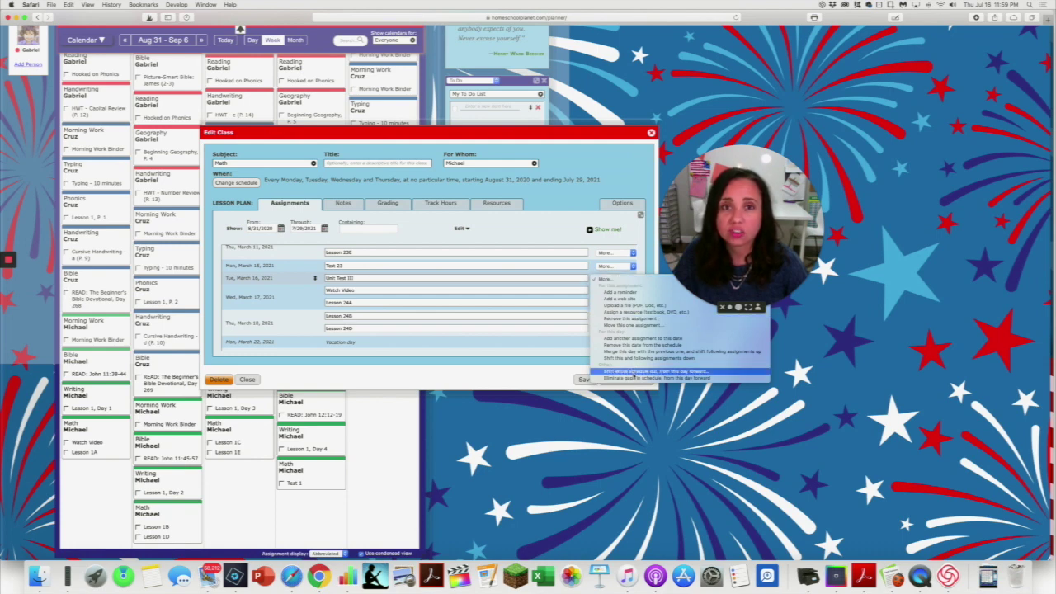
click(544, 183)
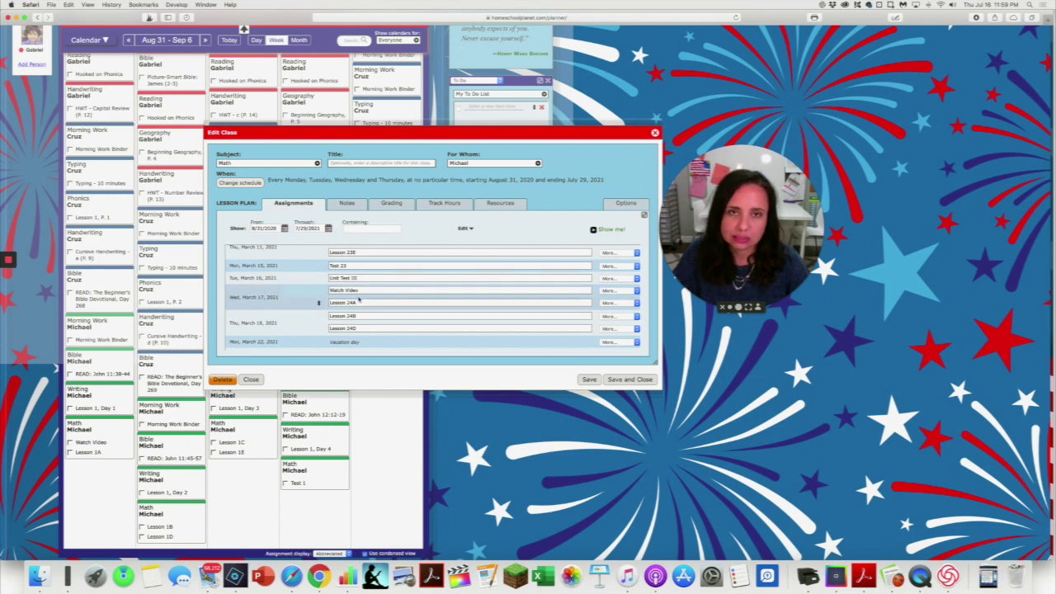
- Check the end of the Math assignment list through the summer dates, and save and close the class
scroll(481, 309, down, 10)
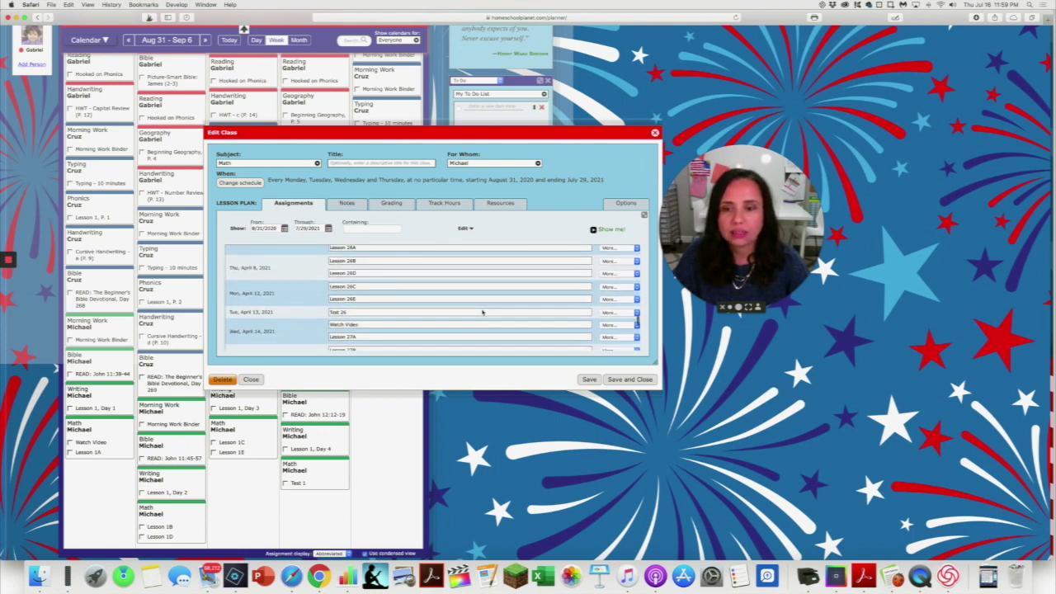
scroll(481, 309, down, 15)
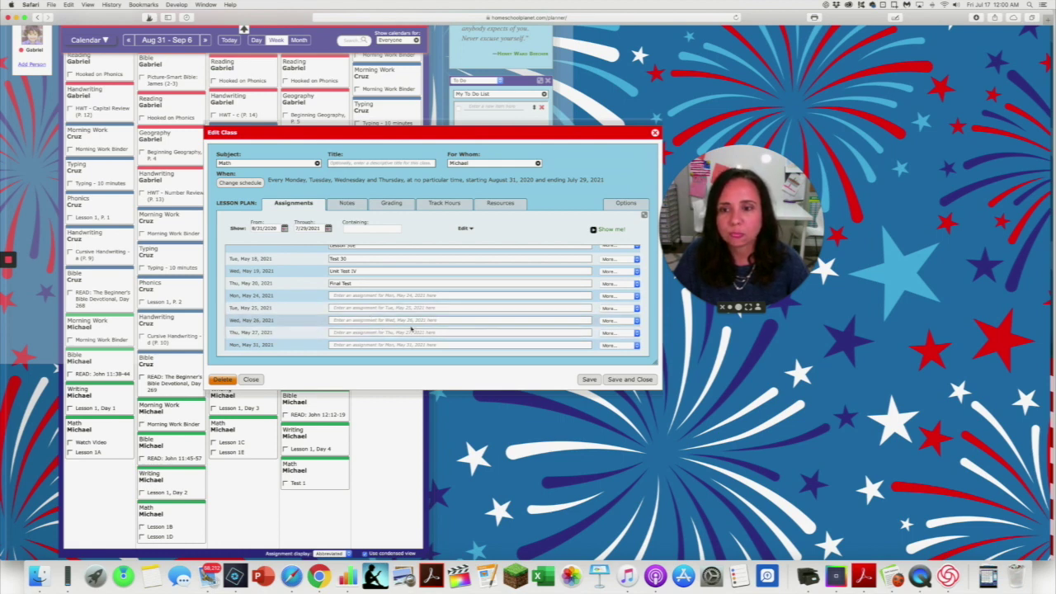
scroll(383, 330, down, 5)
scroll(391, 329, up, 5)
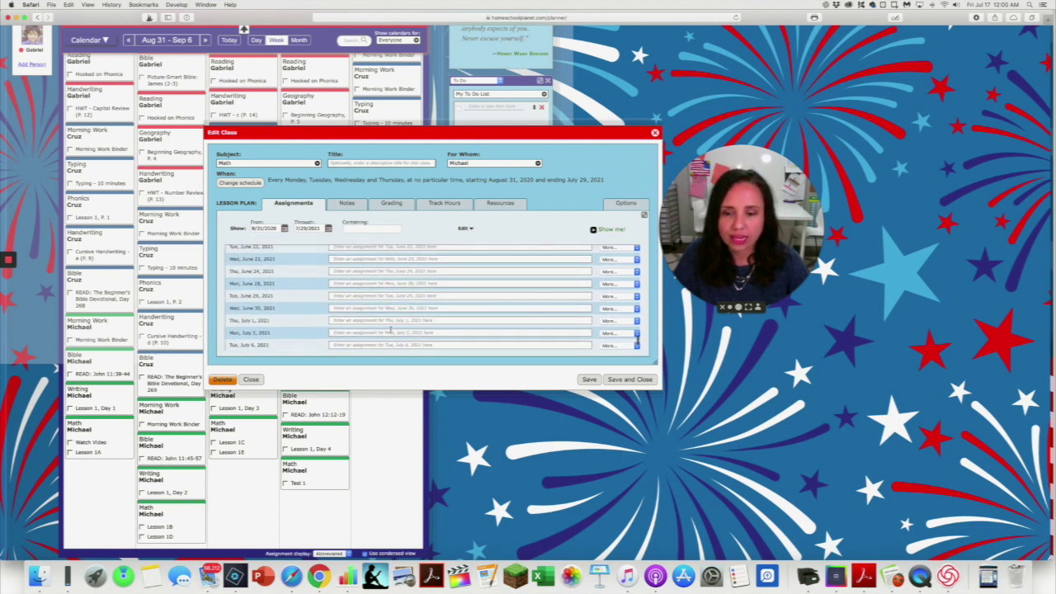
scroll(390, 328, up, 3)
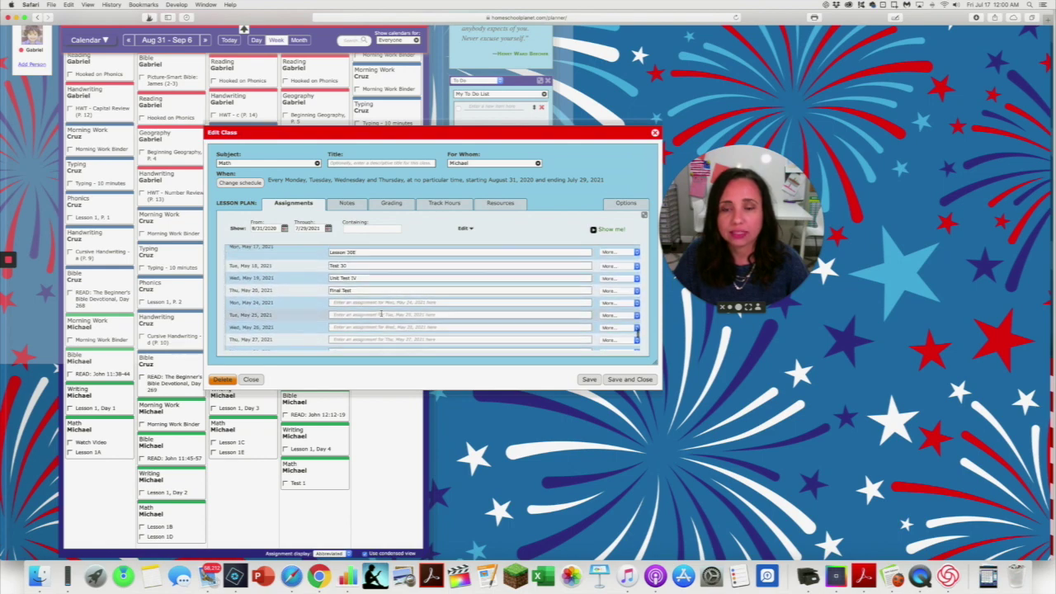
click(629, 380)
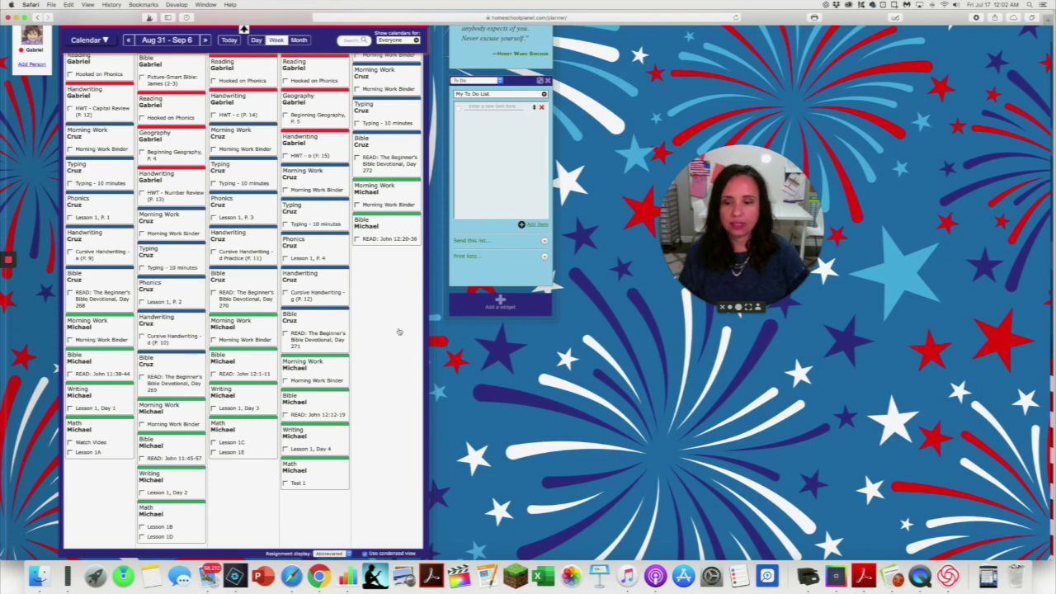
- Switch to the Curricula 2020-2021 spreadsheet in Numbers, check the Science days in the weekly schedule, and return to the planner
click(345, 576)
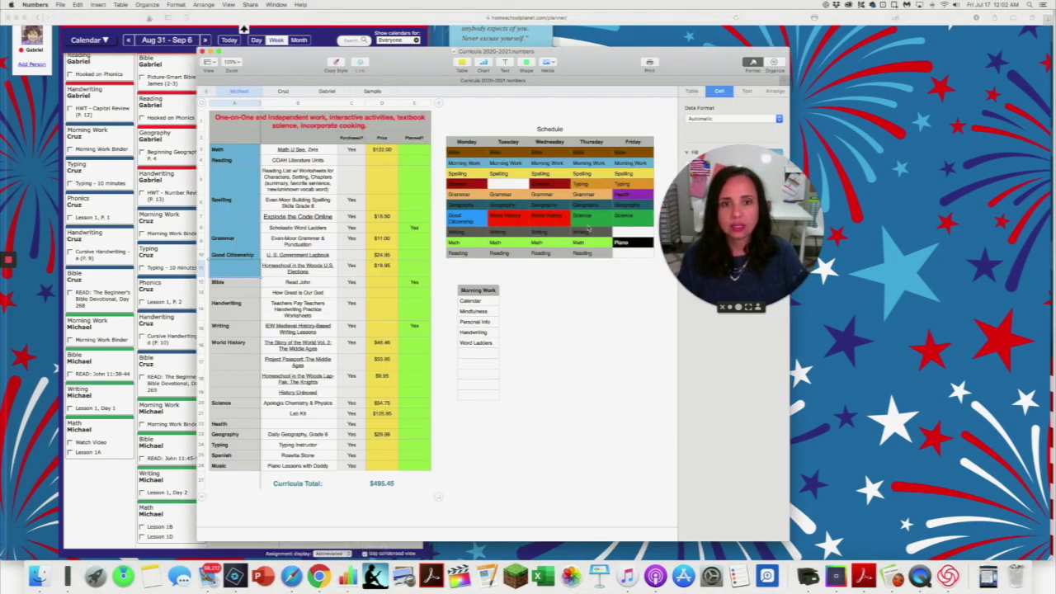
click(590, 225)
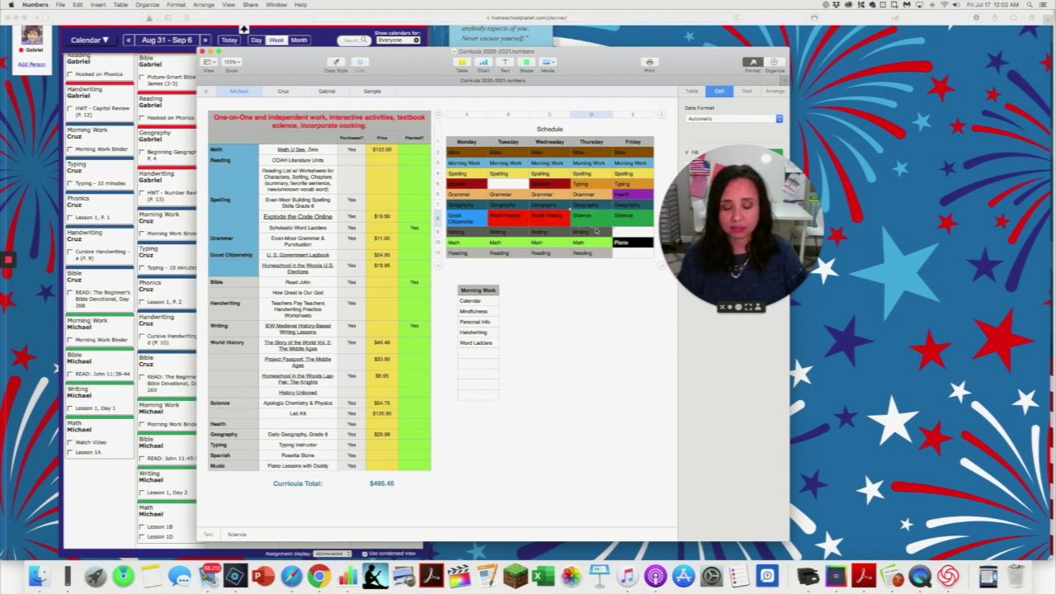
scroll(599, 219, up, 1)
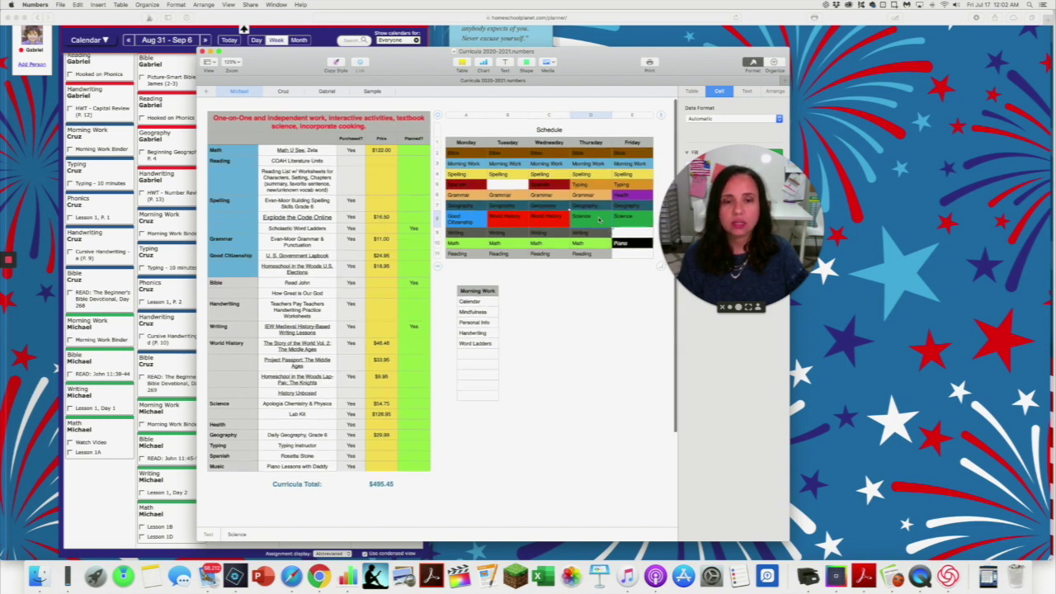
scroll(599, 221, right, 1)
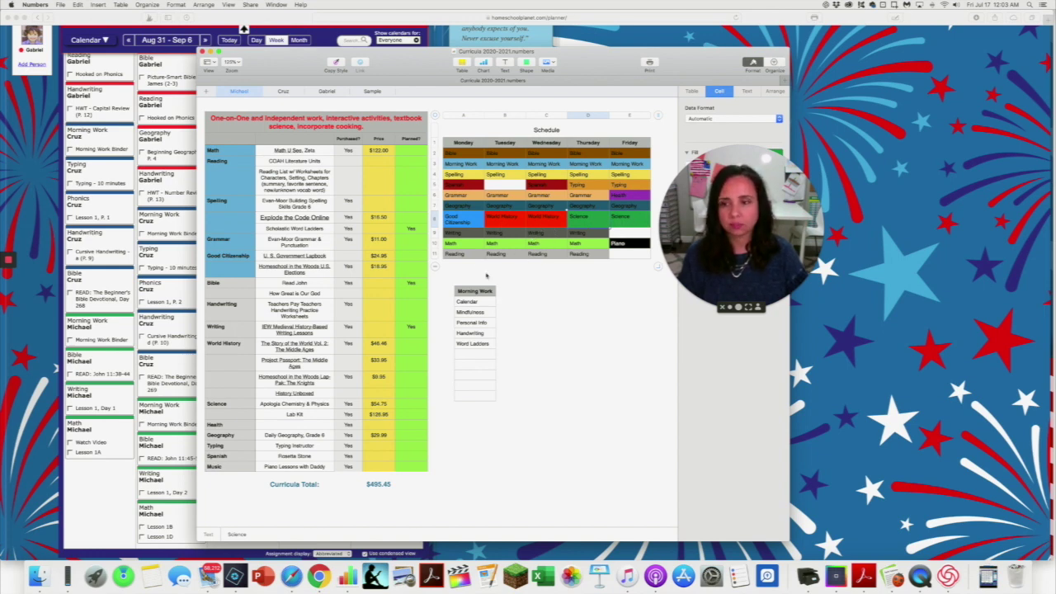
click(124, 482)
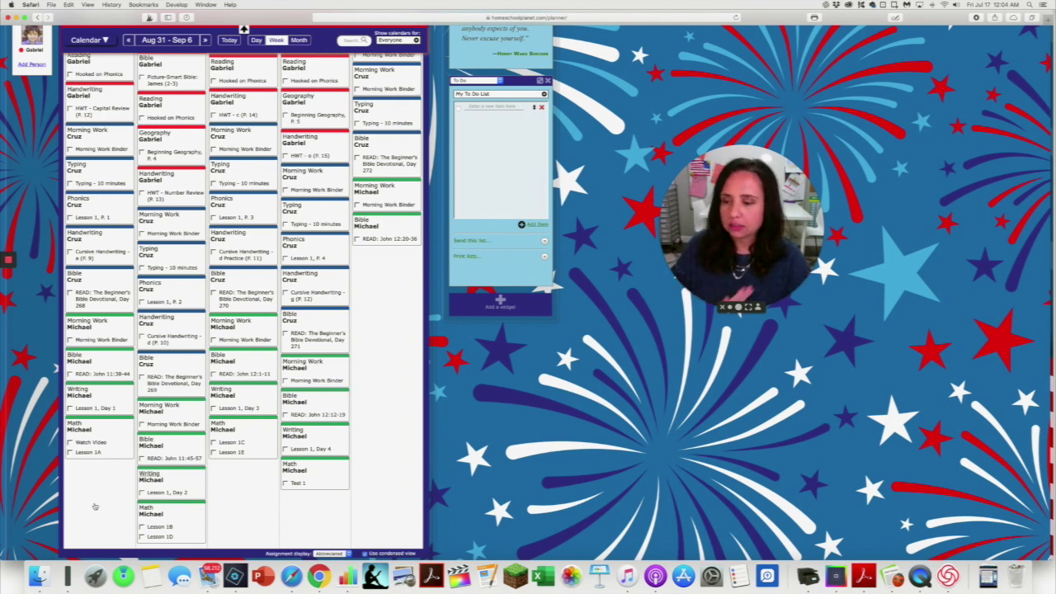
scroll(106, 507, right, 1)
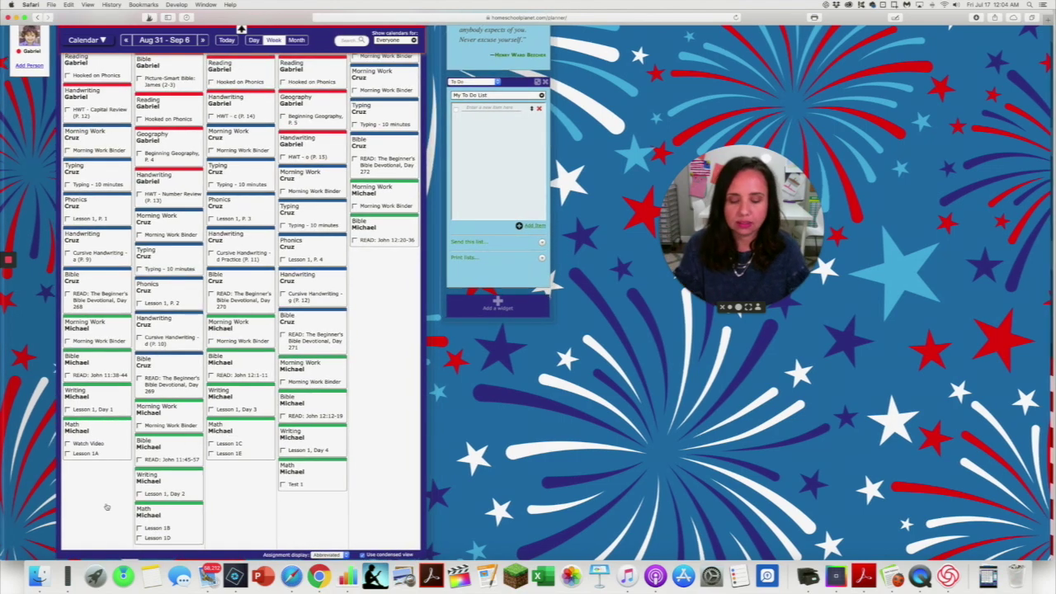
scroll(106, 506, right, 1)
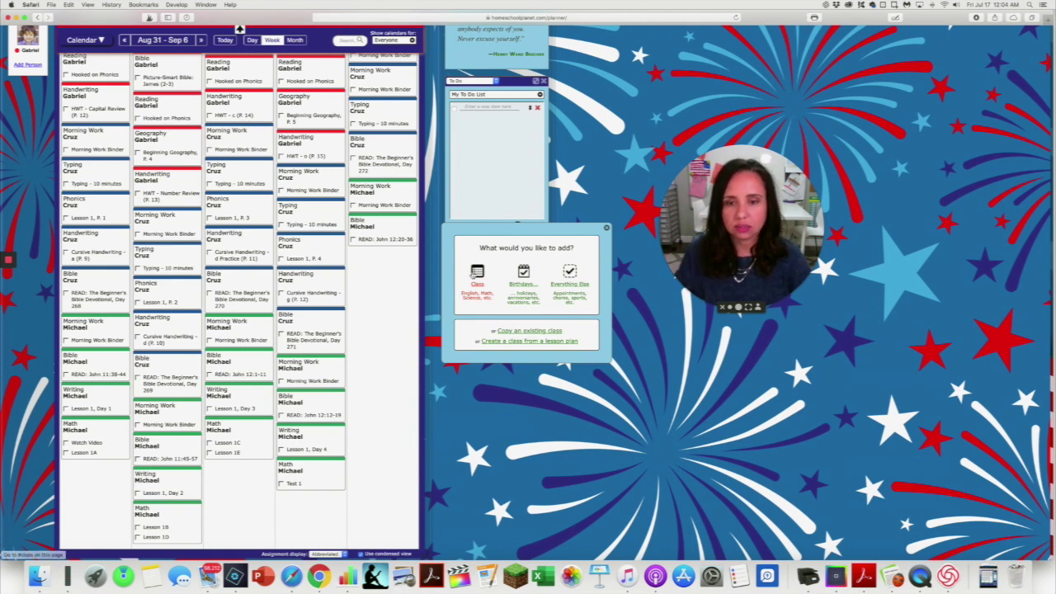
click(607, 228)
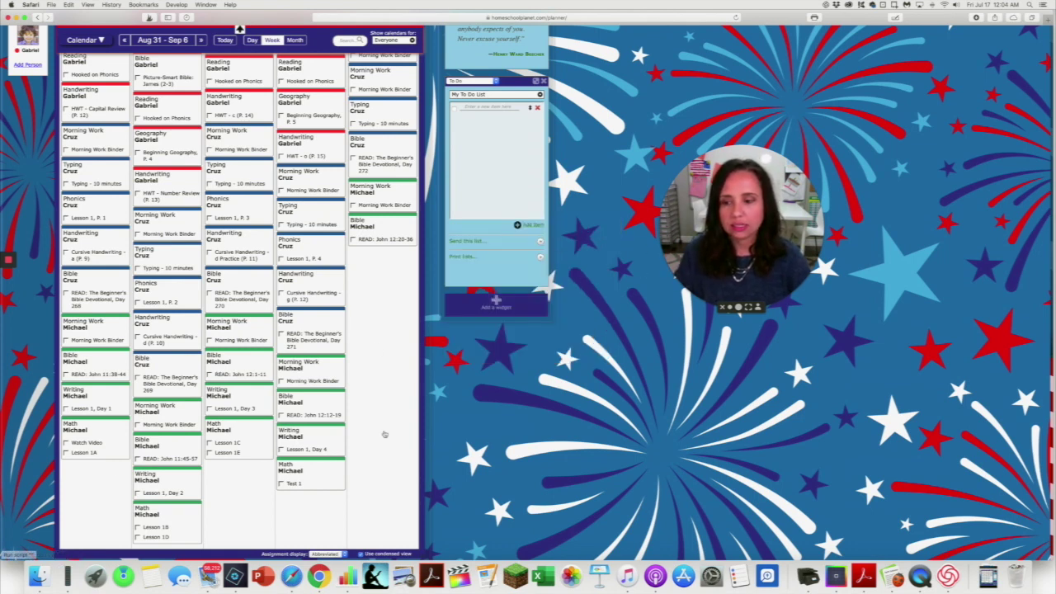
- Advance the weekly calendar to Sep 7 - Sep 13 and consult the schedule spreadsheet in Numbers again
click(202, 41)
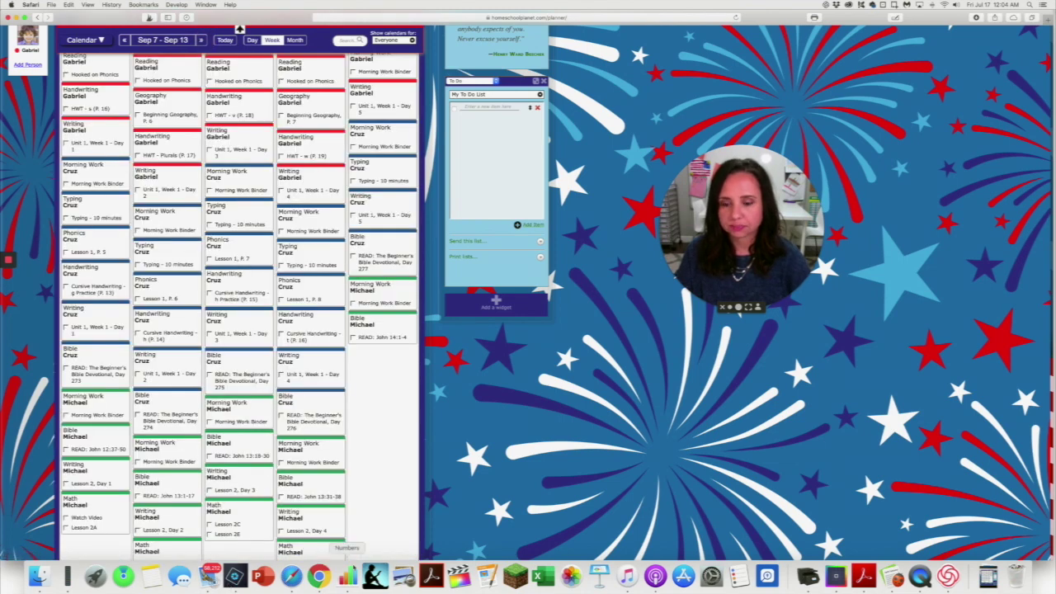
click(348, 575)
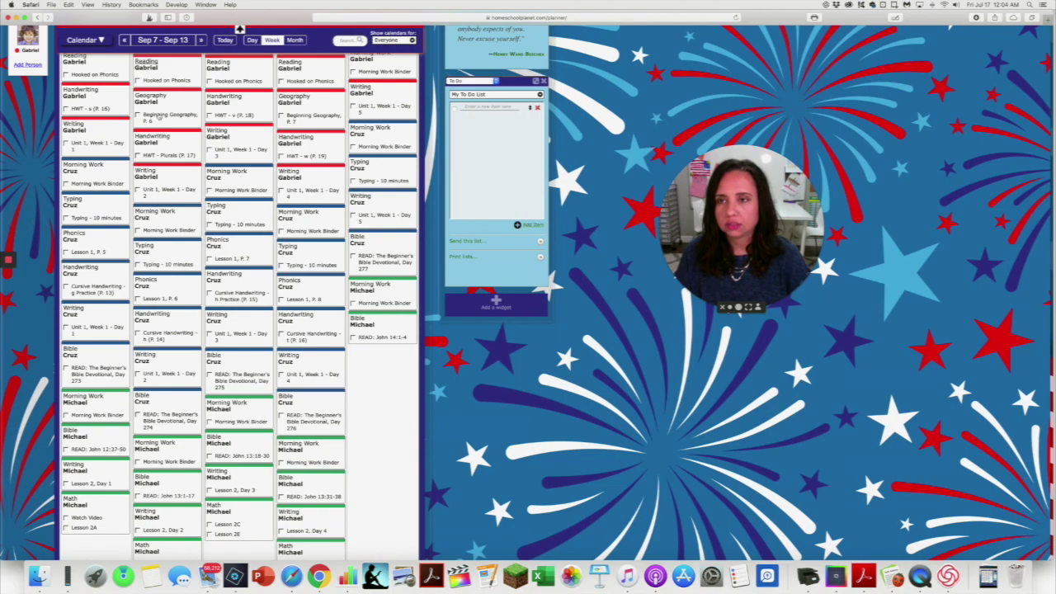
scroll(304, 295, up, 5)
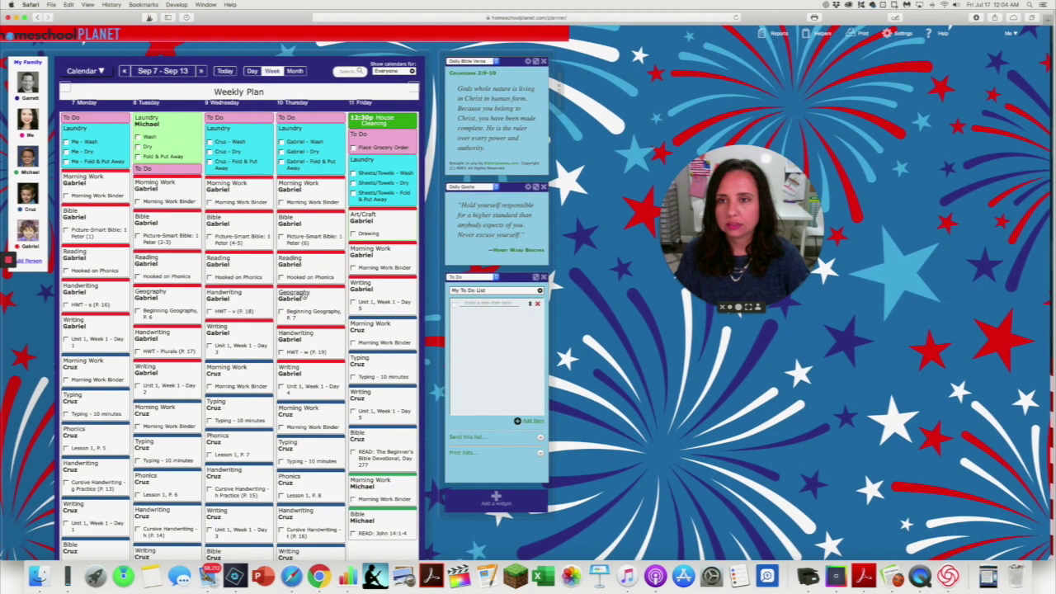
scroll(304, 294, down, 5)
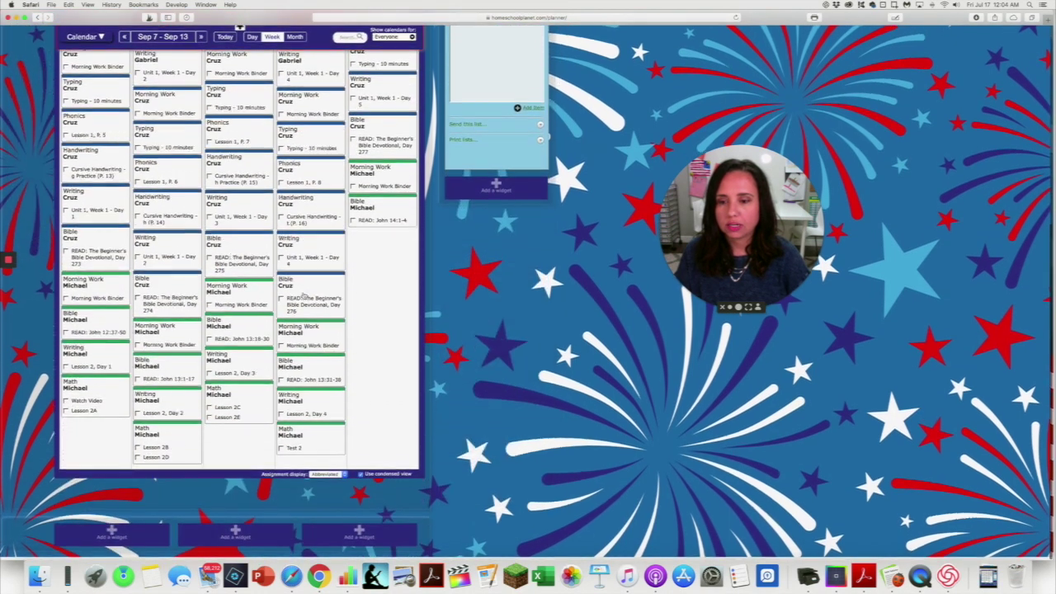
- Start a new class from Thursday, September 10, and schedule it on selected days of the week, Thursday and Friday only
click(319, 465)
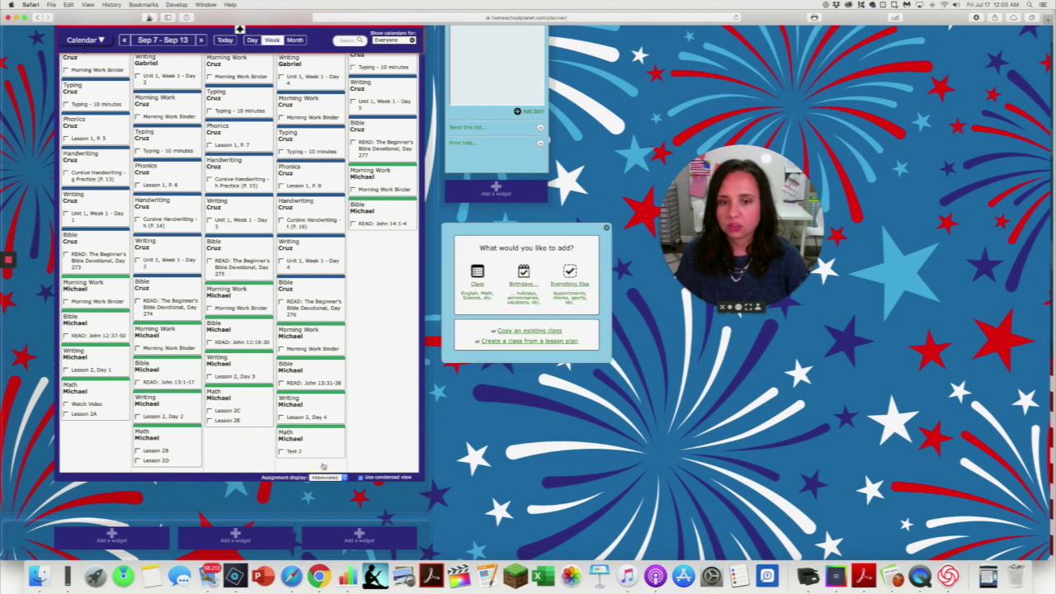
click(478, 275)
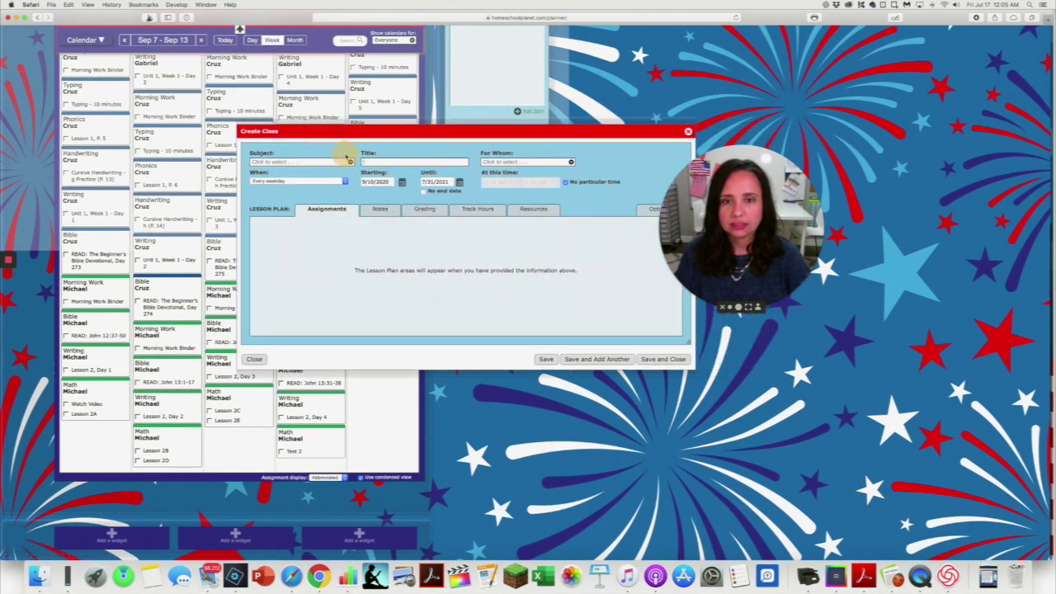
click(299, 181)
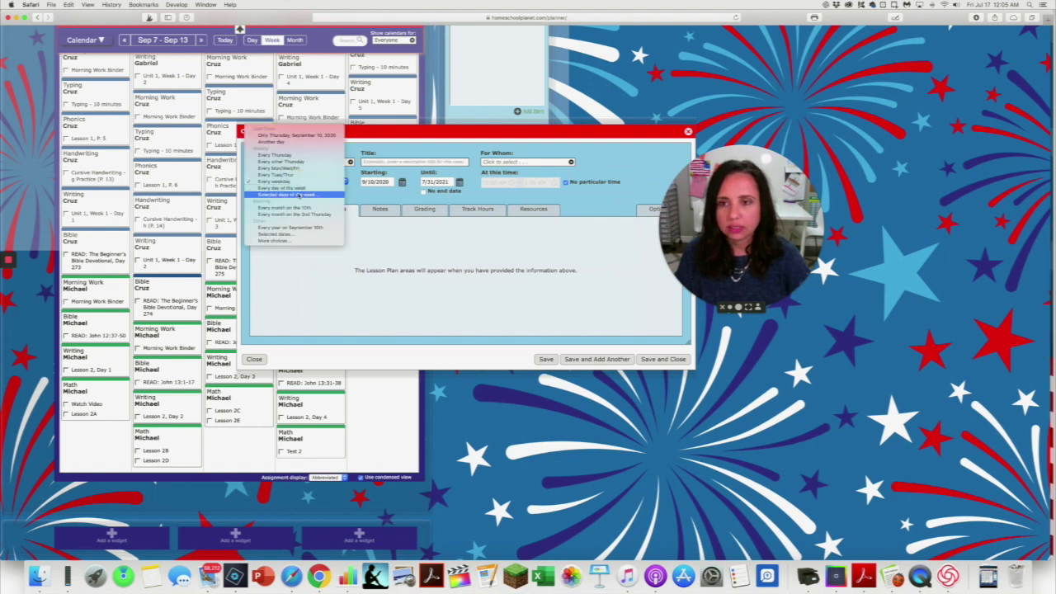
click(298, 195)
click(254, 188)
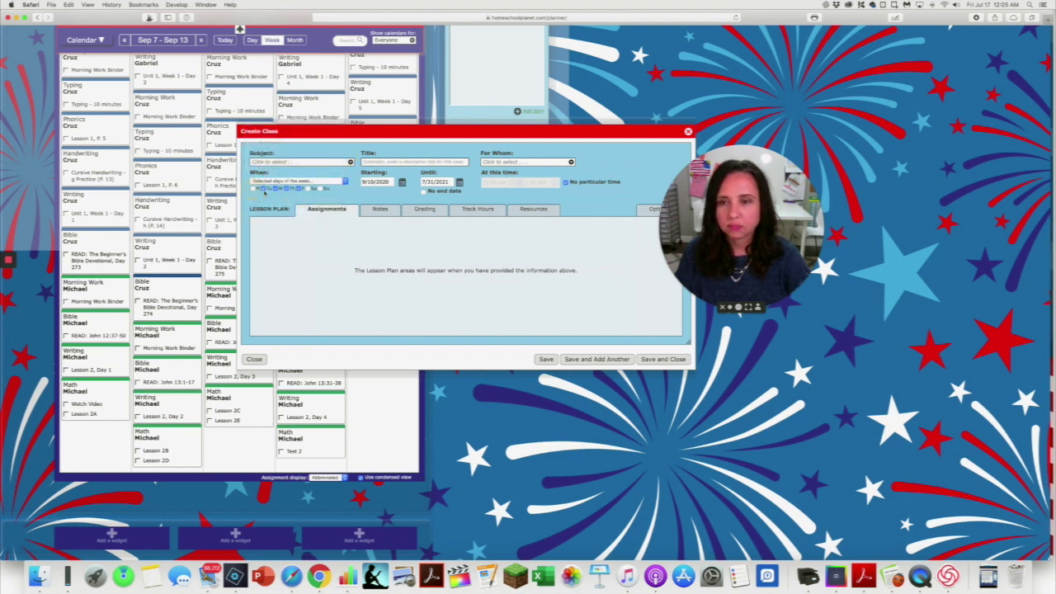
click(264, 188)
click(275, 188)
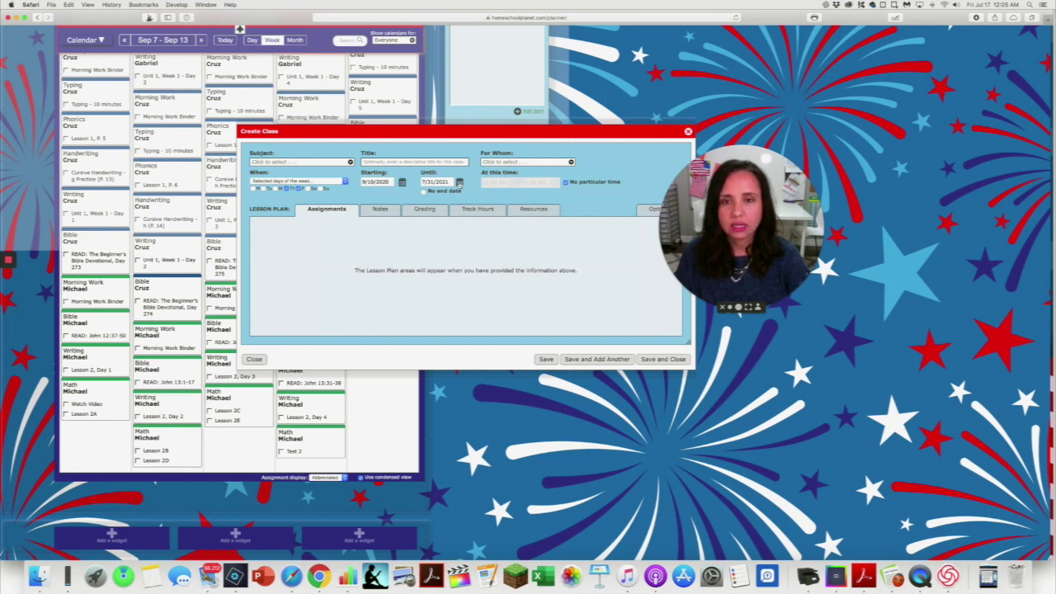
- Set the new class's subject to Science, assign it to the student who takes Math, and move the dialog clear of the webcam
click(319, 164)
scroll(302, 262, down, 10)
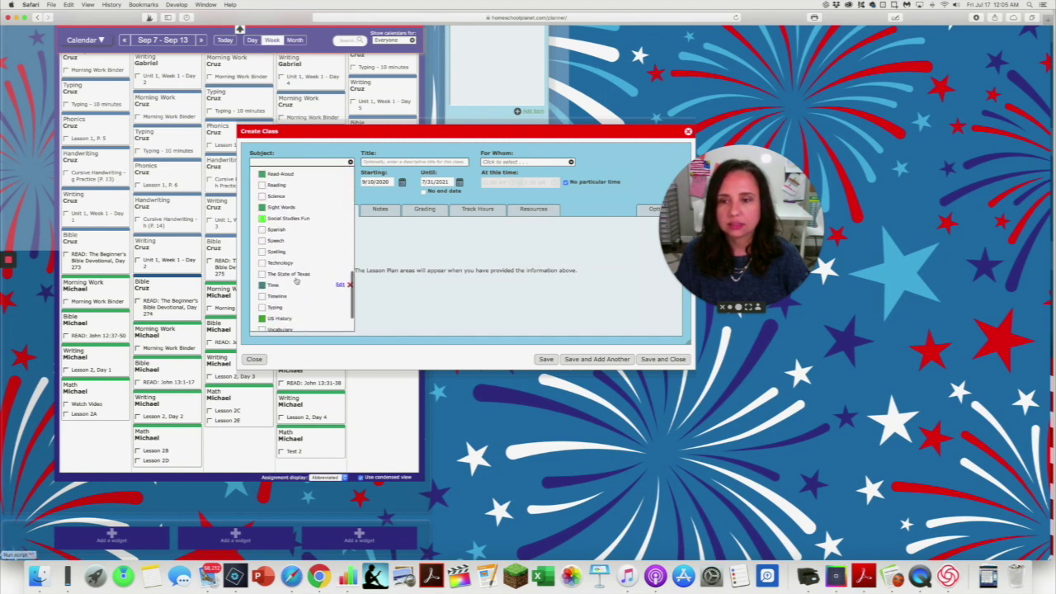
click(270, 195)
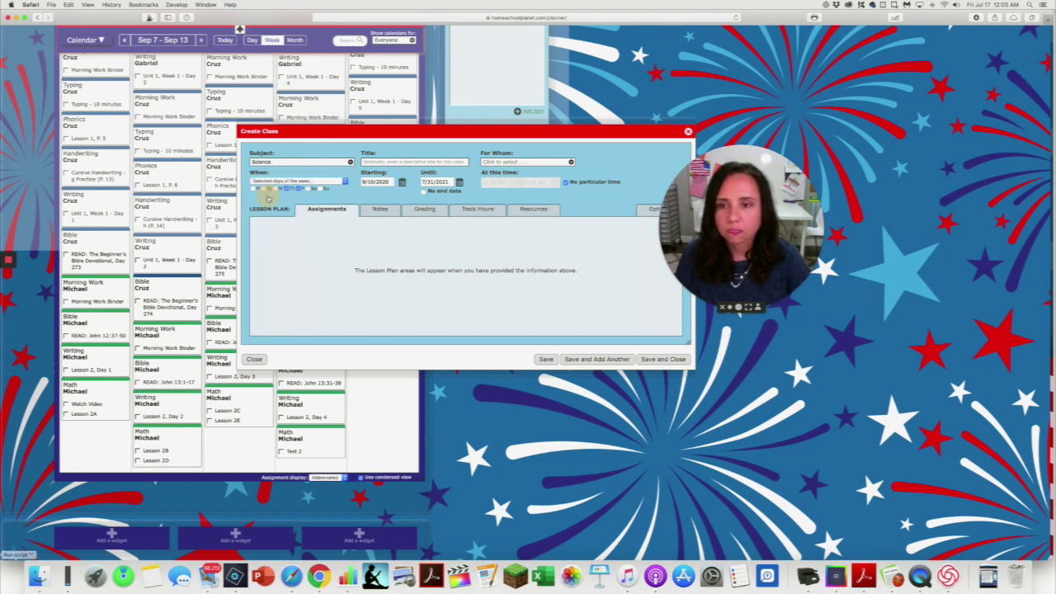
click(500, 161)
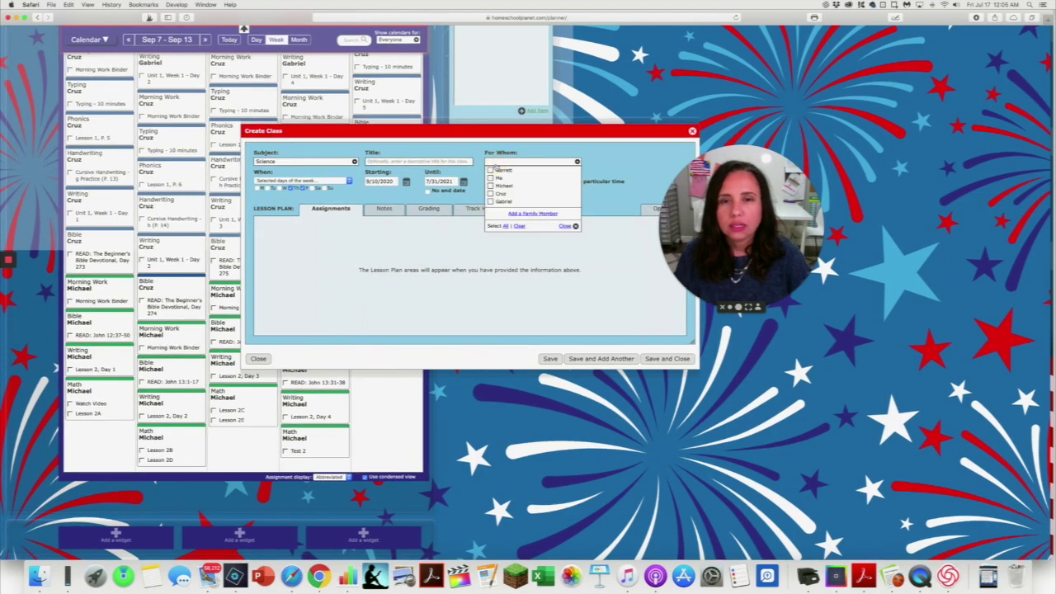
click(494, 187)
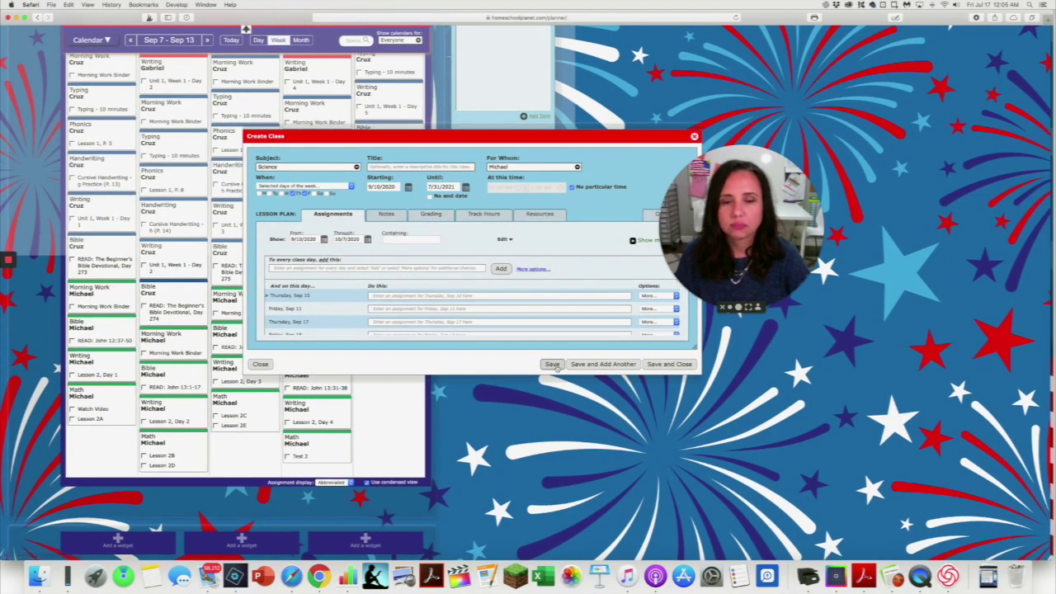
drag(491, 135, 452, 134)
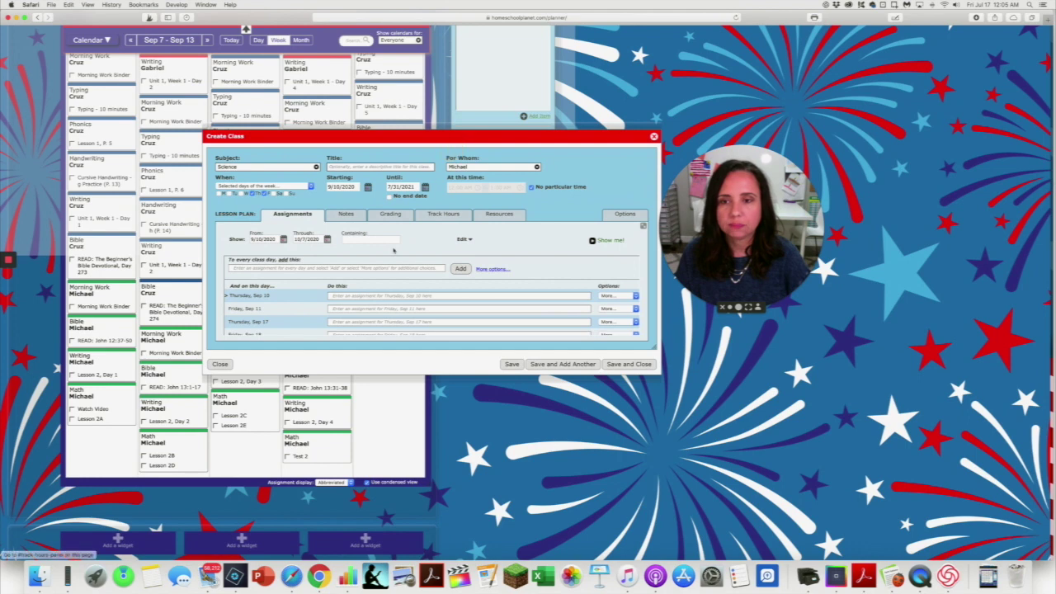
- Start generating Science assignments that follow a recurring pattern, set them to end after 14 repetitions, and continue to the pattern editor
click(490, 270)
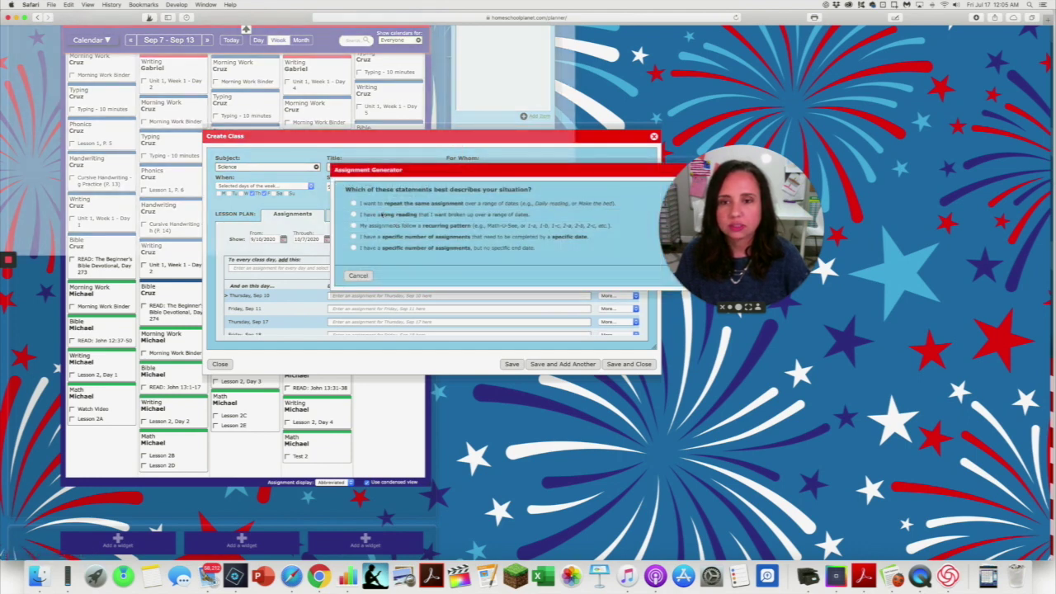
click(357, 226)
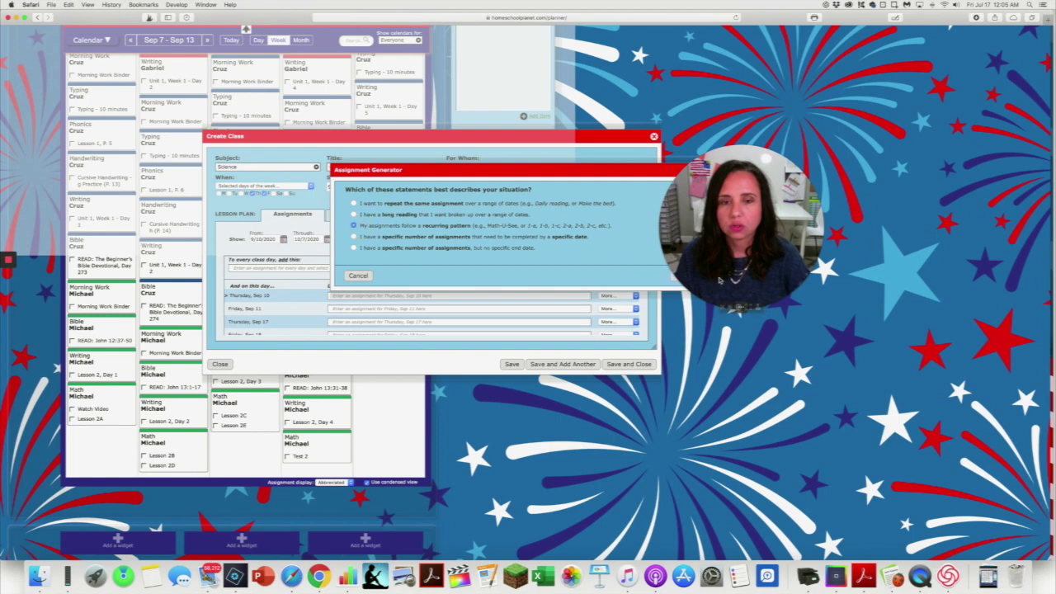
click(606, 276)
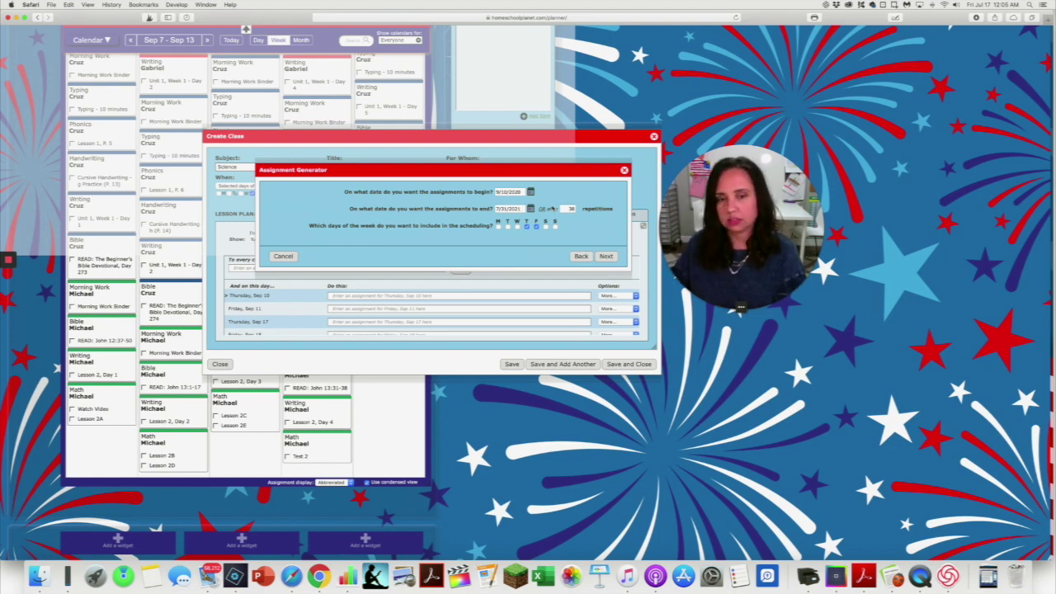
click(574, 208)
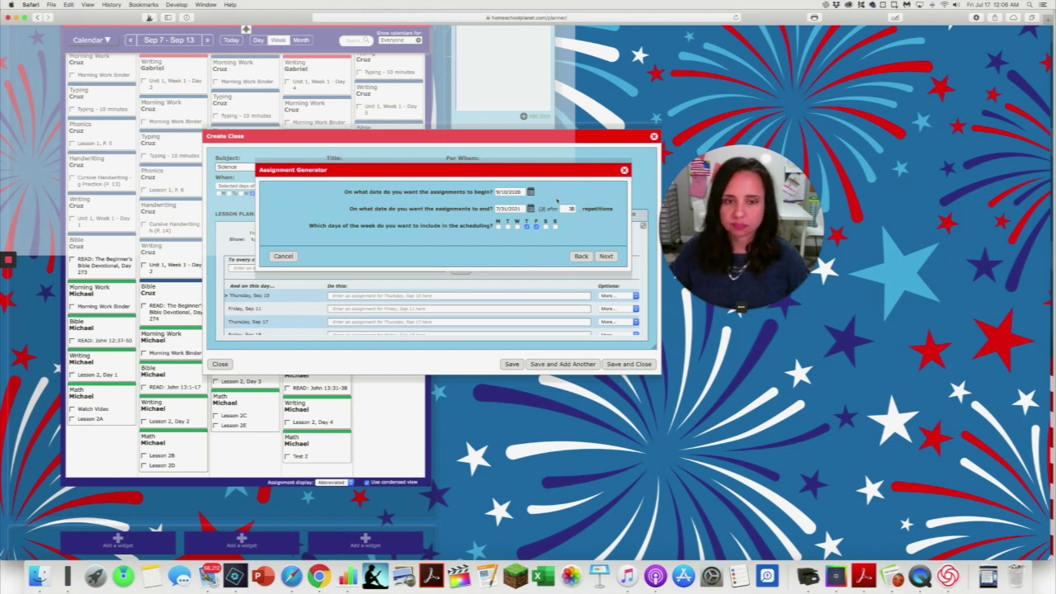
click(571, 209)
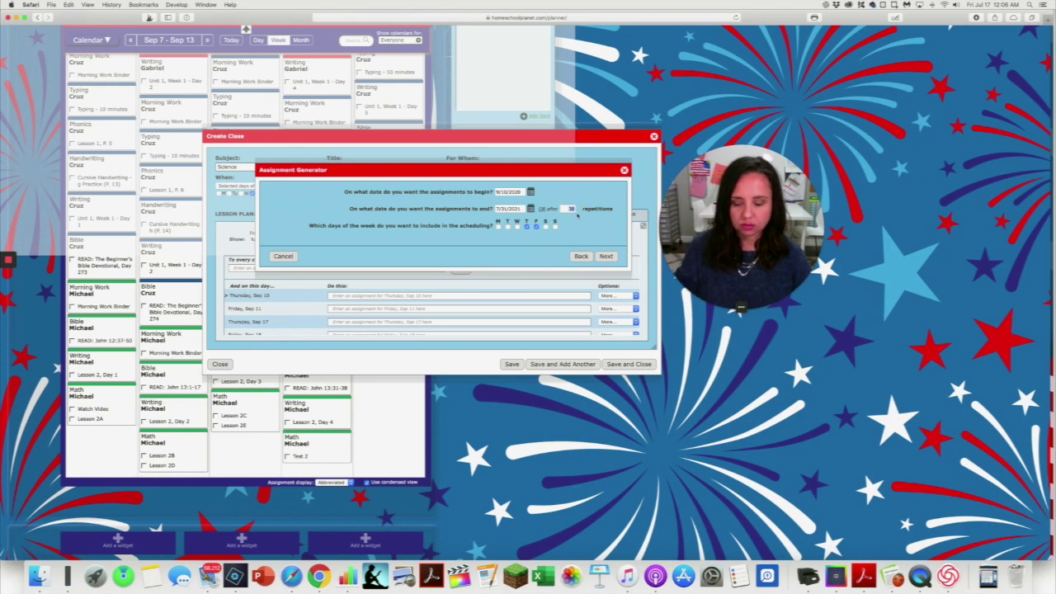
text(14)
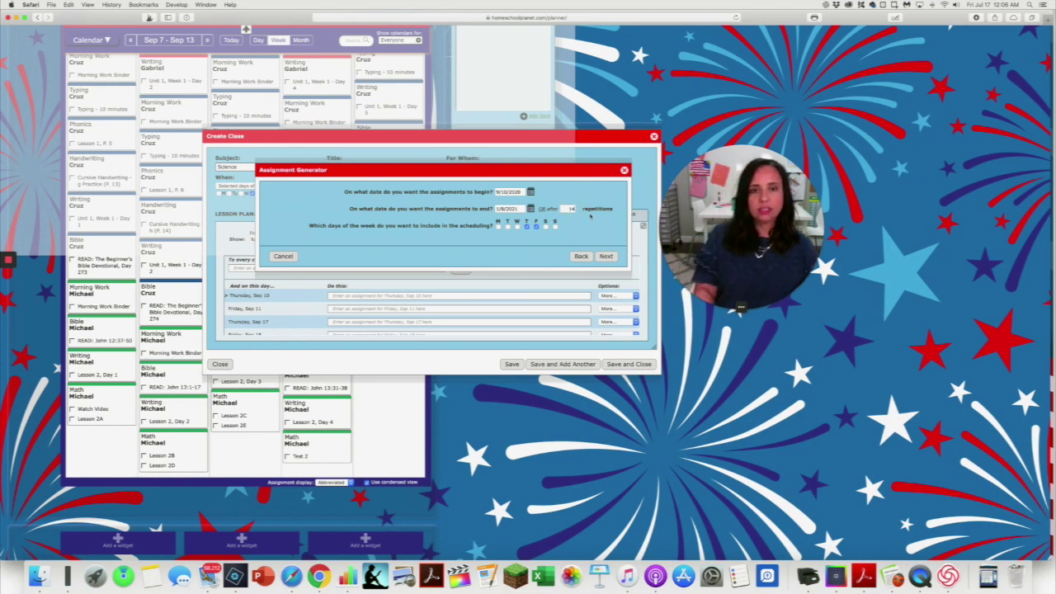
click(606, 257)
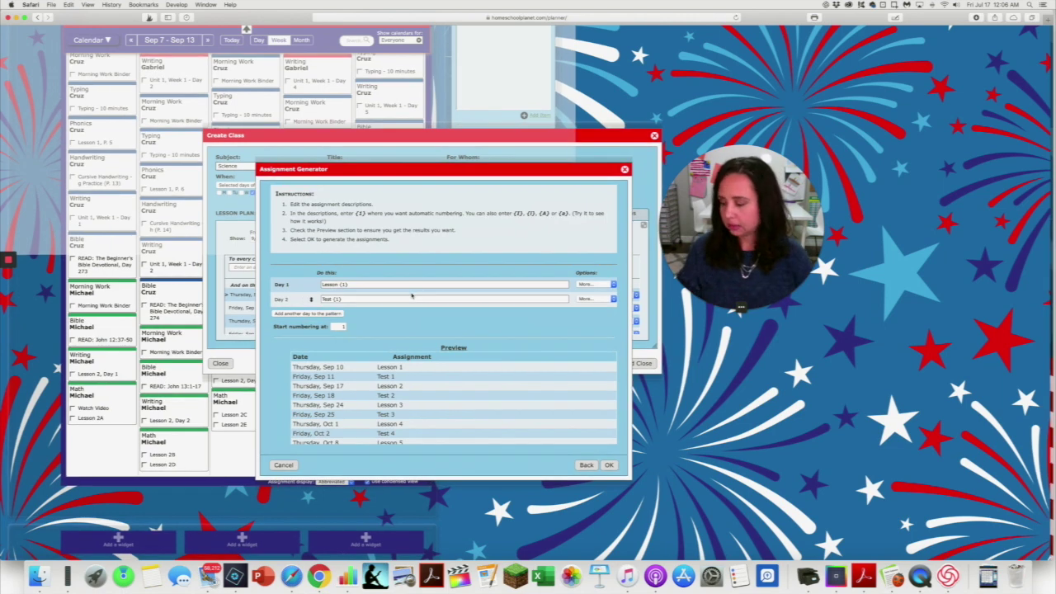
- Add two more days to the recurring assignment pattern to make a four-day cycle
scroll(412, 295, right, 1)
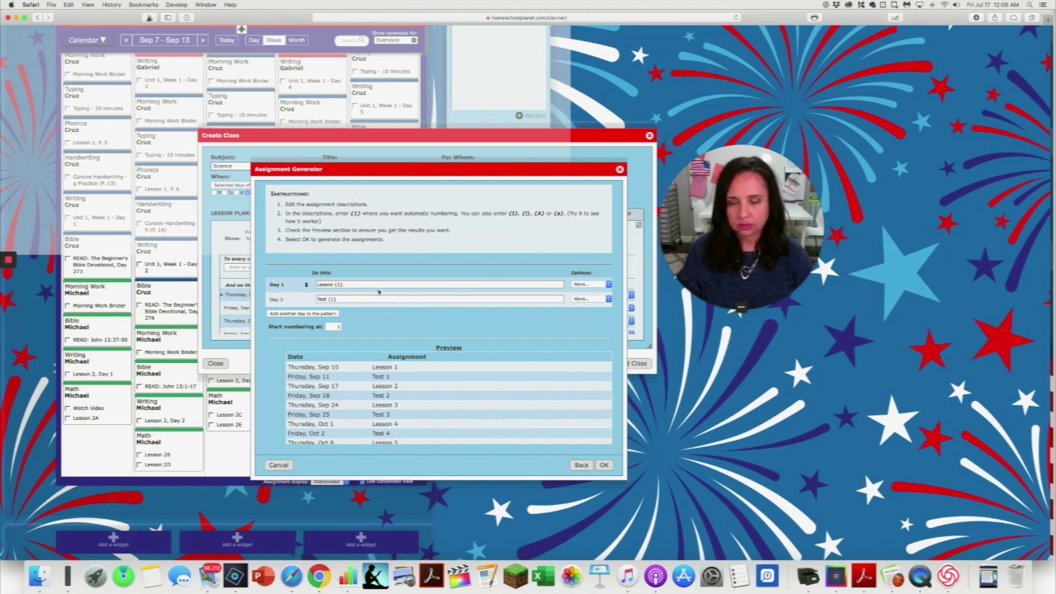
scroll(378, 289, up, 1)
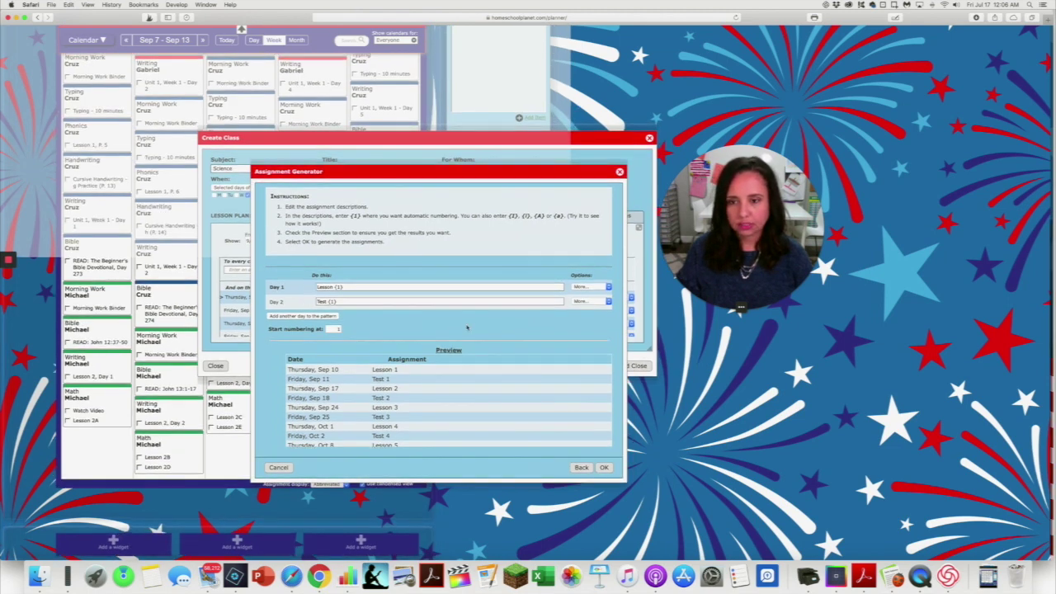
scroll(429, 312, up, 1)
click(286, 318)
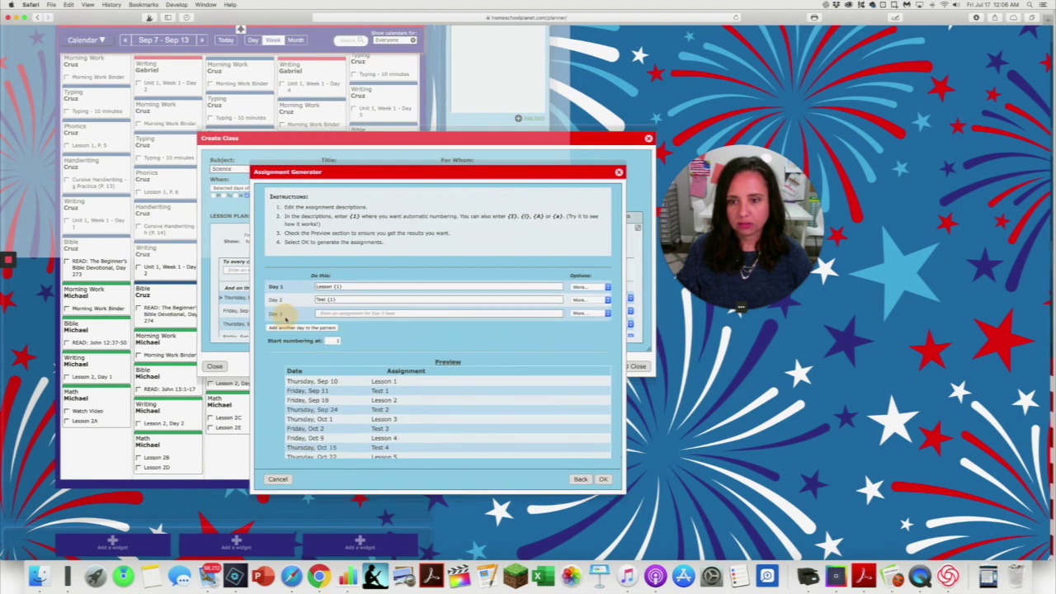
click(288, 329)
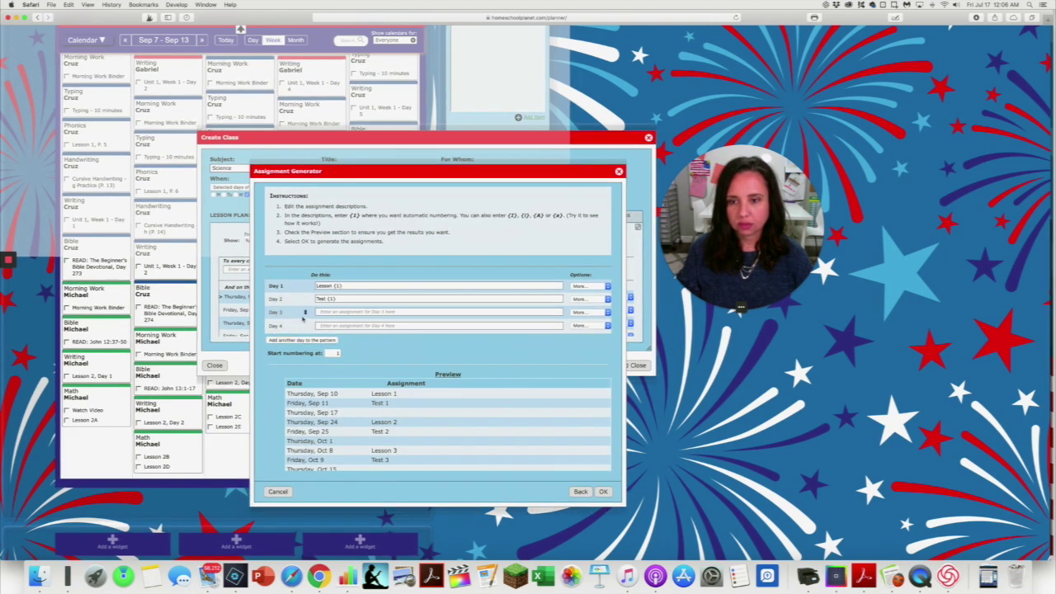
scroll(539, 496, up, 1)
- Return to the generator's date settings, pick July 30, 2021 as the end date, keep 14 repetitions, and continue to the pattern
click(580, 495)
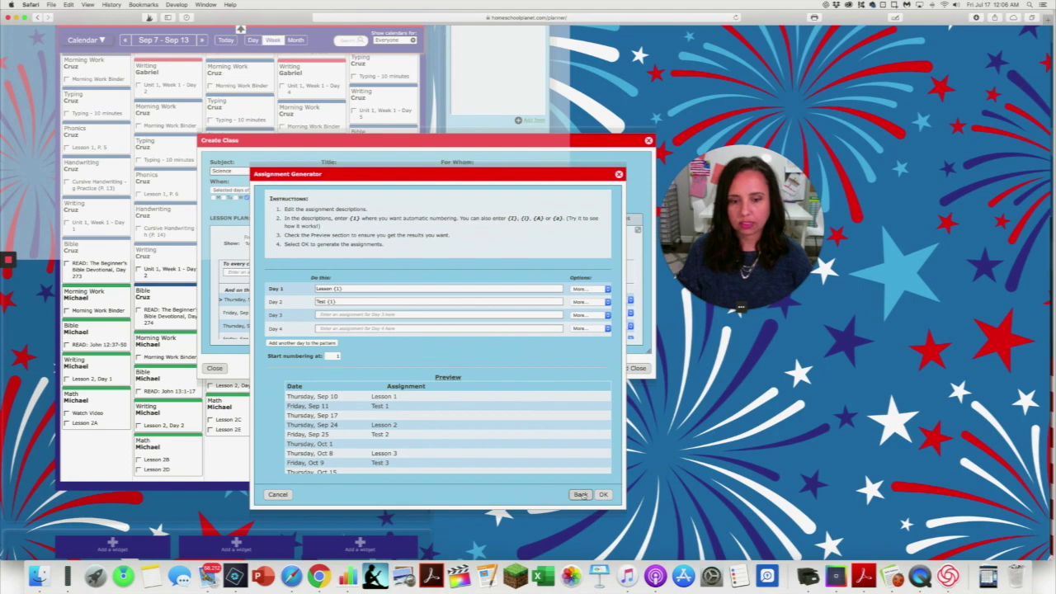
scroll(553, 240, down, 1)
scroll(551, 235, down, 1)
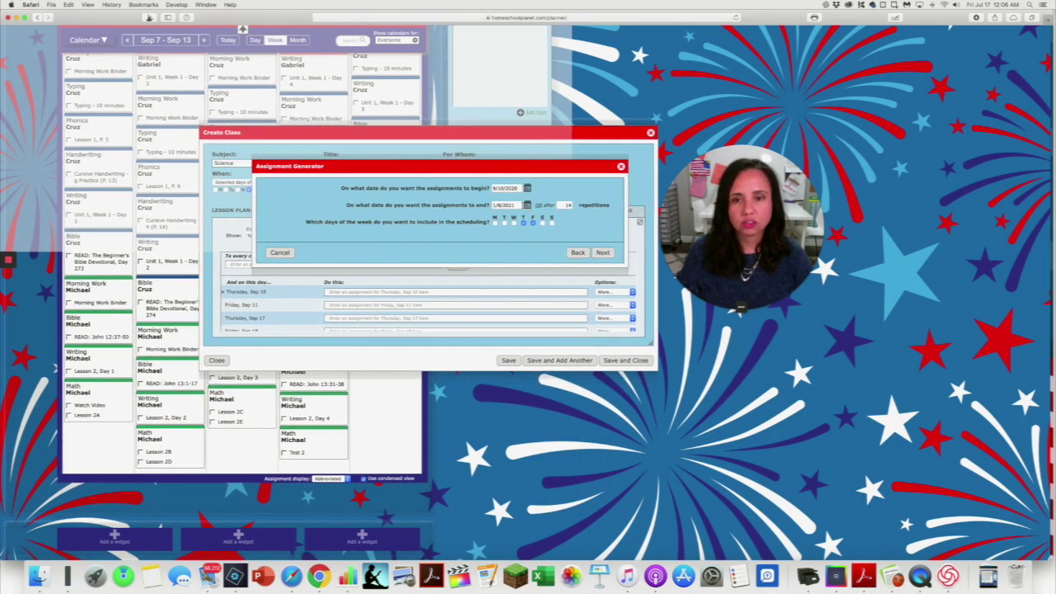
click(526, 205)
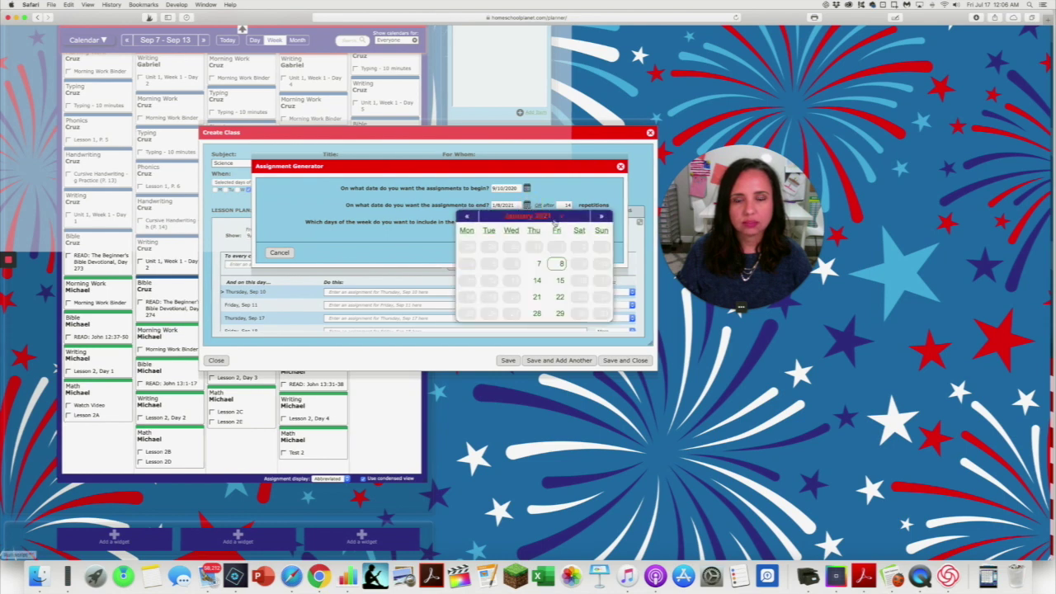
click(599, 217)
click(599, 217)
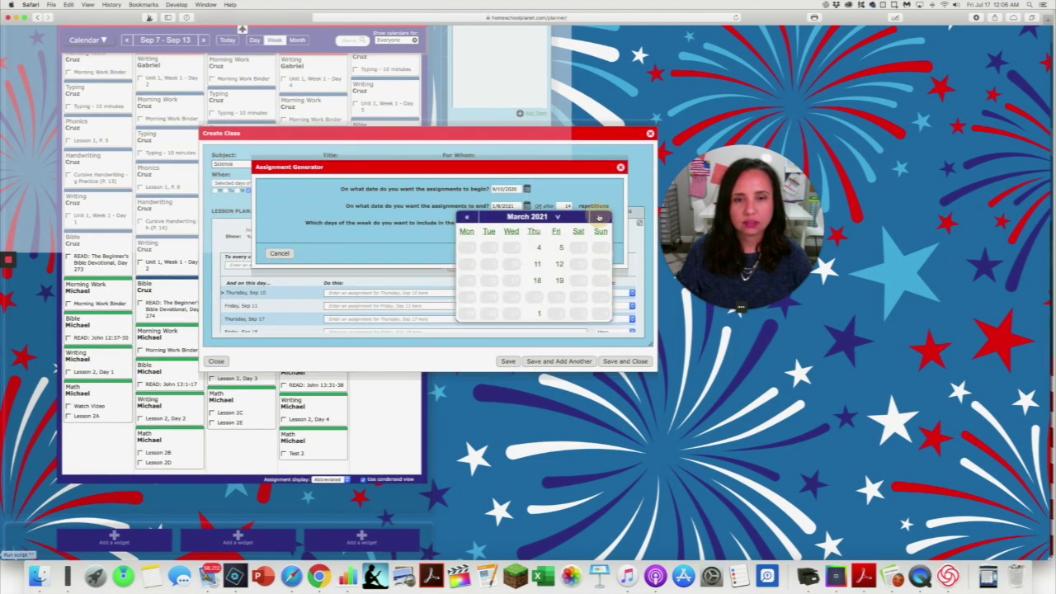
click(599, 217)
click(599, 217)
click(599, 217)
click(599, 217)
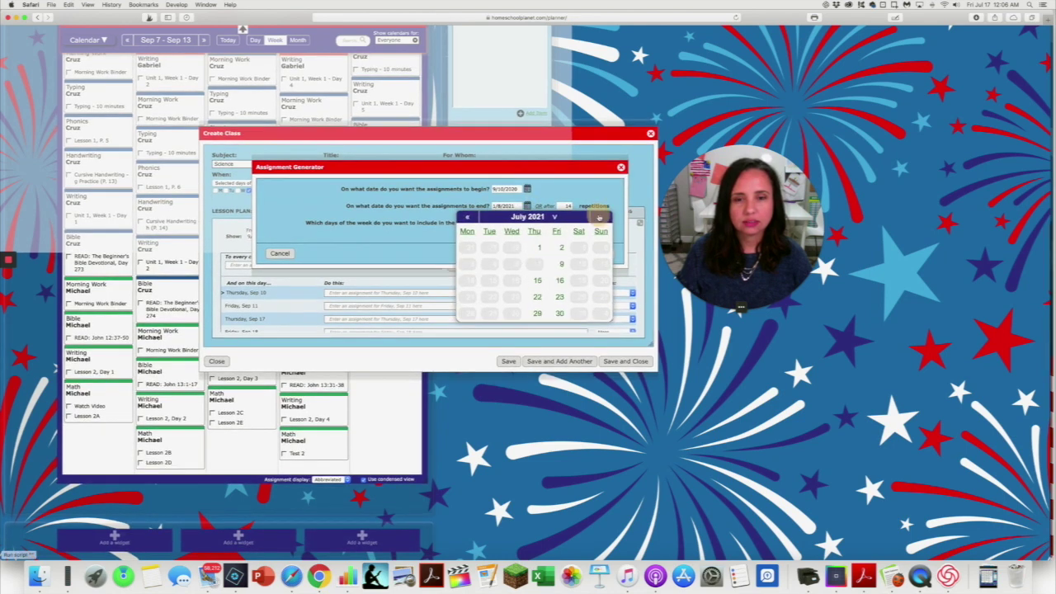
click(560, 315)
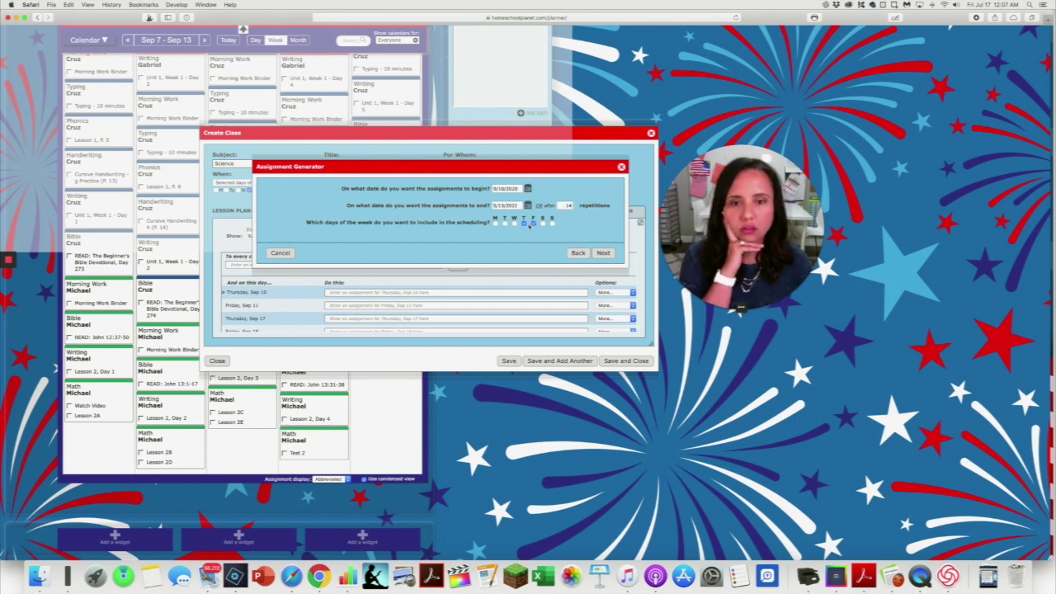
click(603, 254)
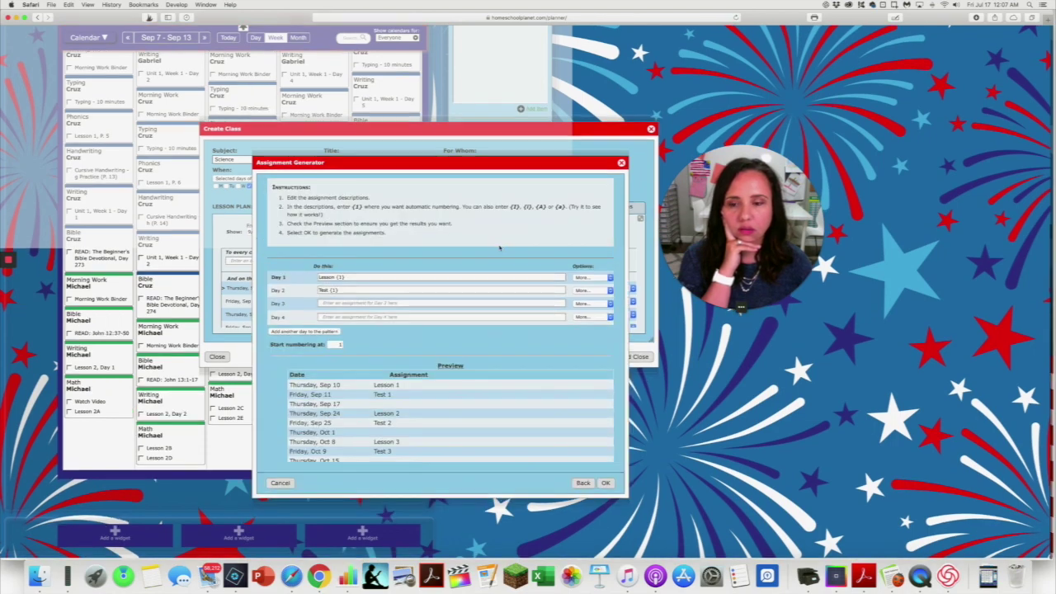
- Change the Day 1 assignment description to "Lesson {1} - Read P."
scroll(454, 281, down, 1)
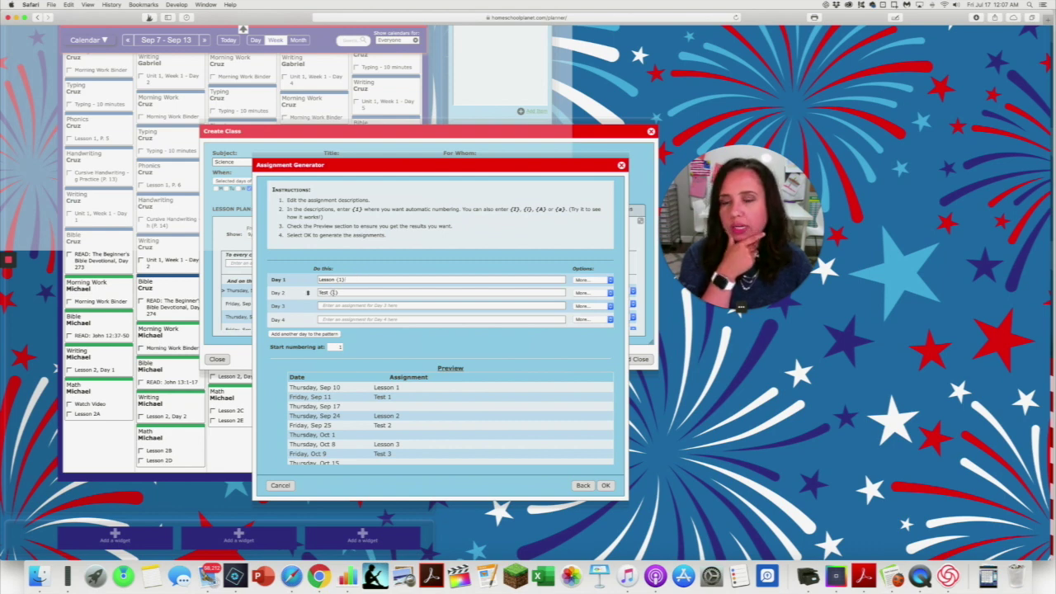
click(330, 281)
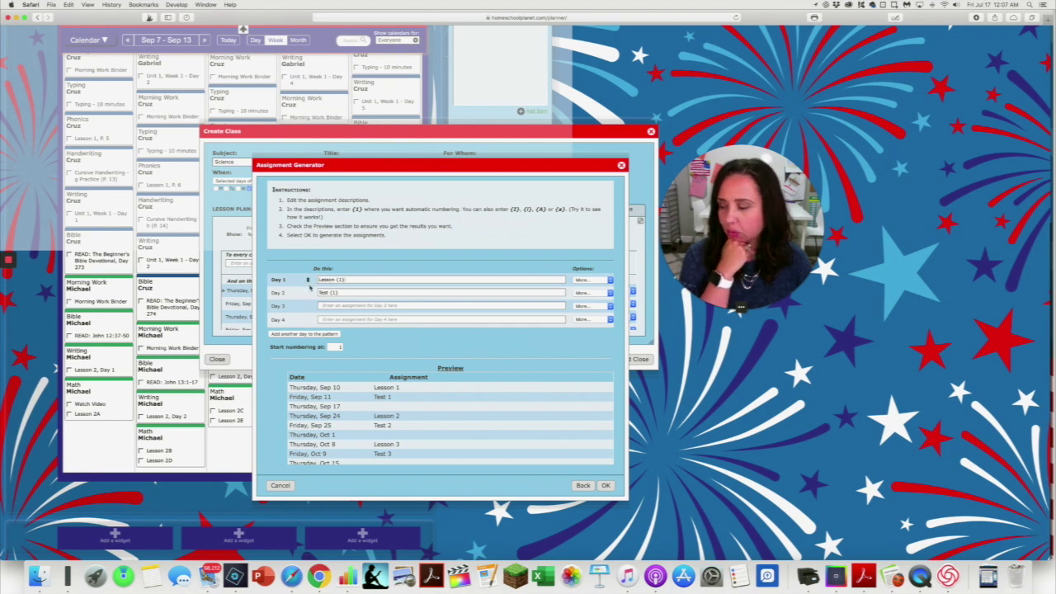
click(339, 291)
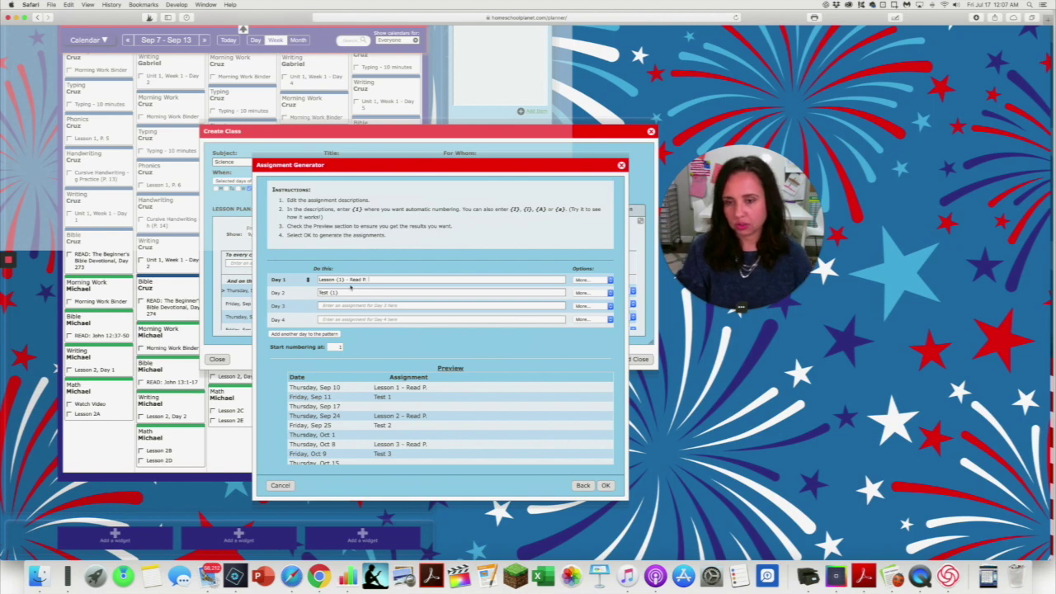
- Add another assignment to Day 1 with the description "Notebooking Journal P."
click(592, 280)
click(611, 328)
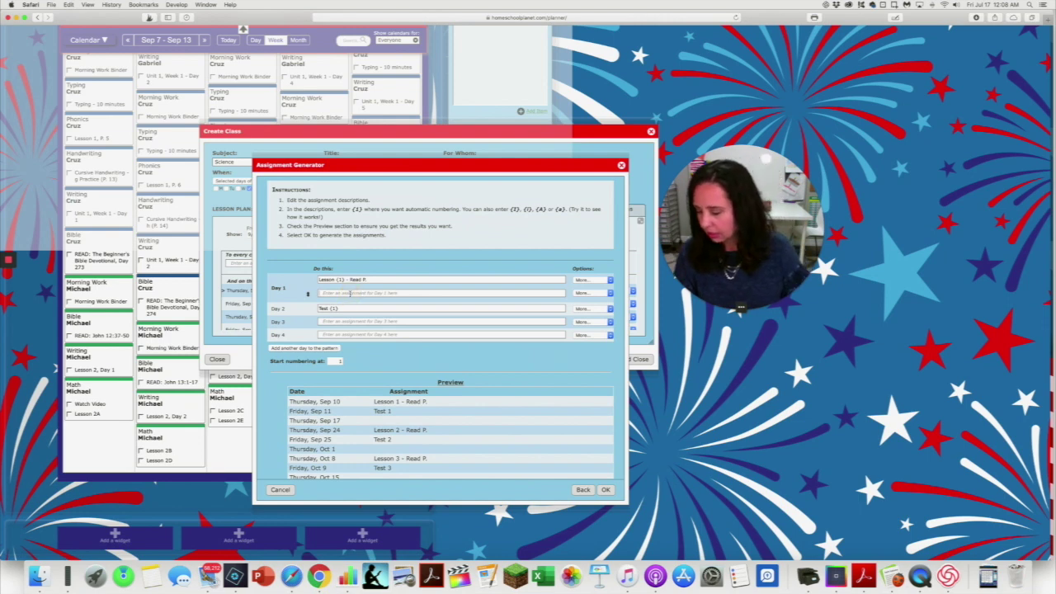
click(350, 293)
text(N)
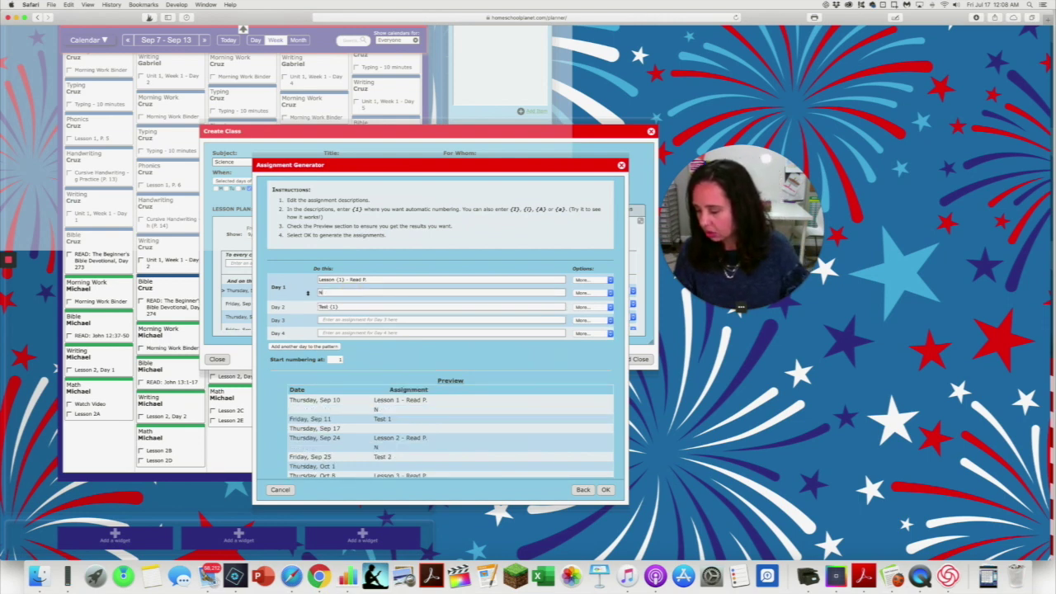
text(otebook)
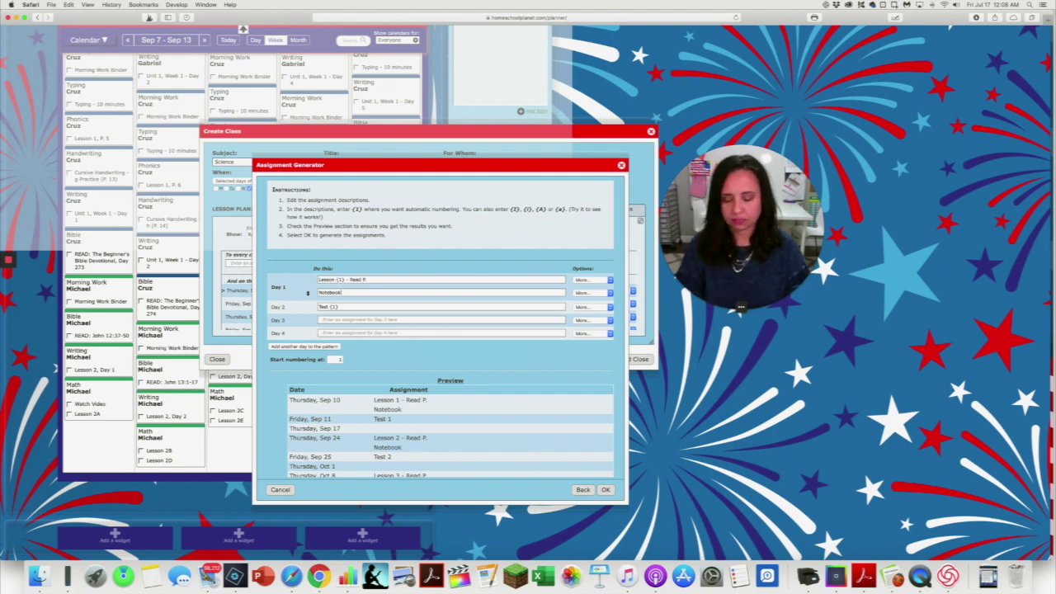
text(ing)
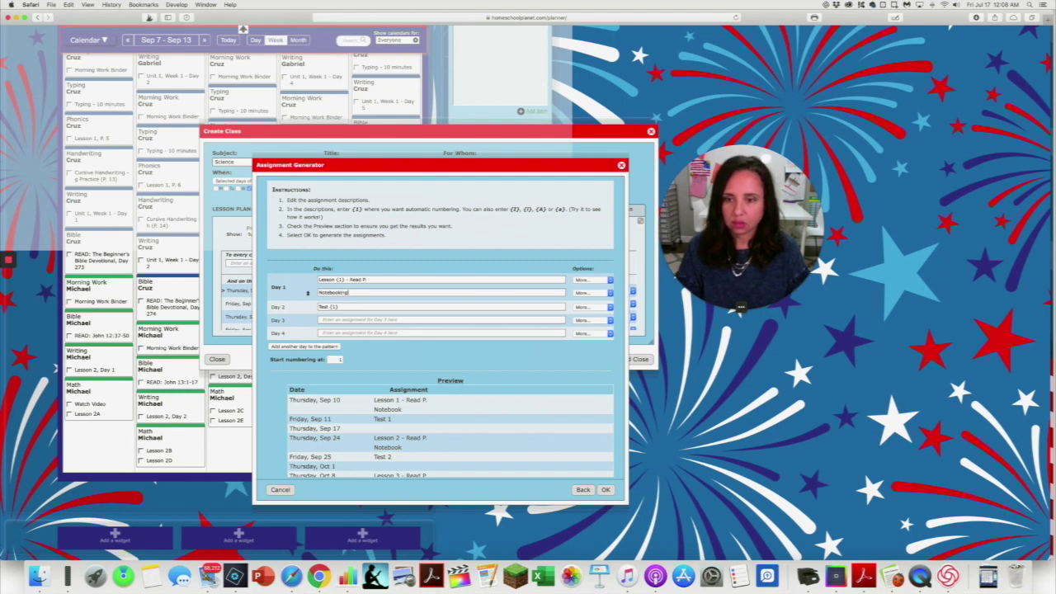
text( Journal )
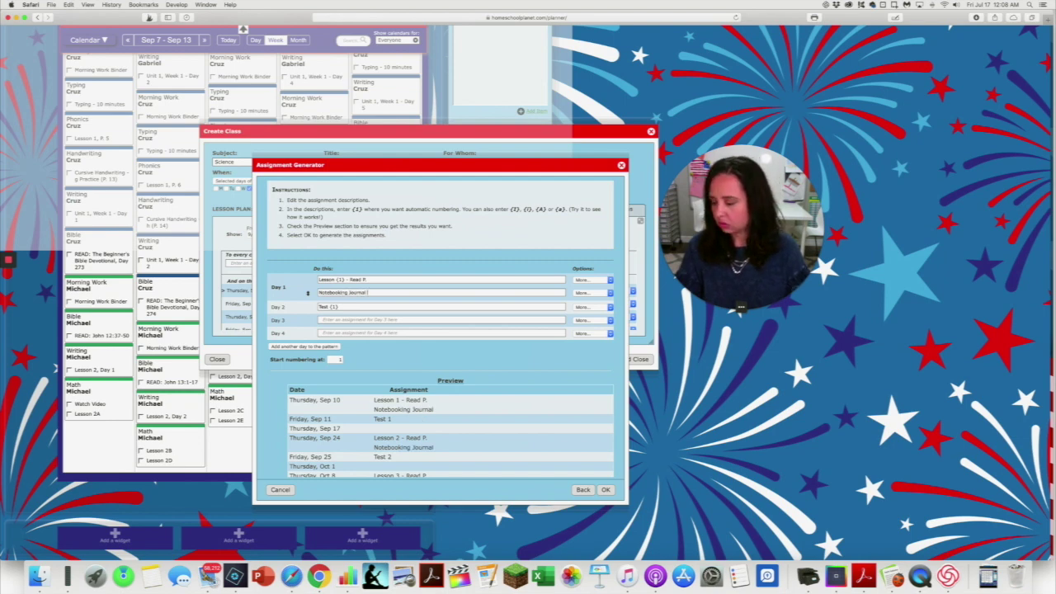
text(P.)
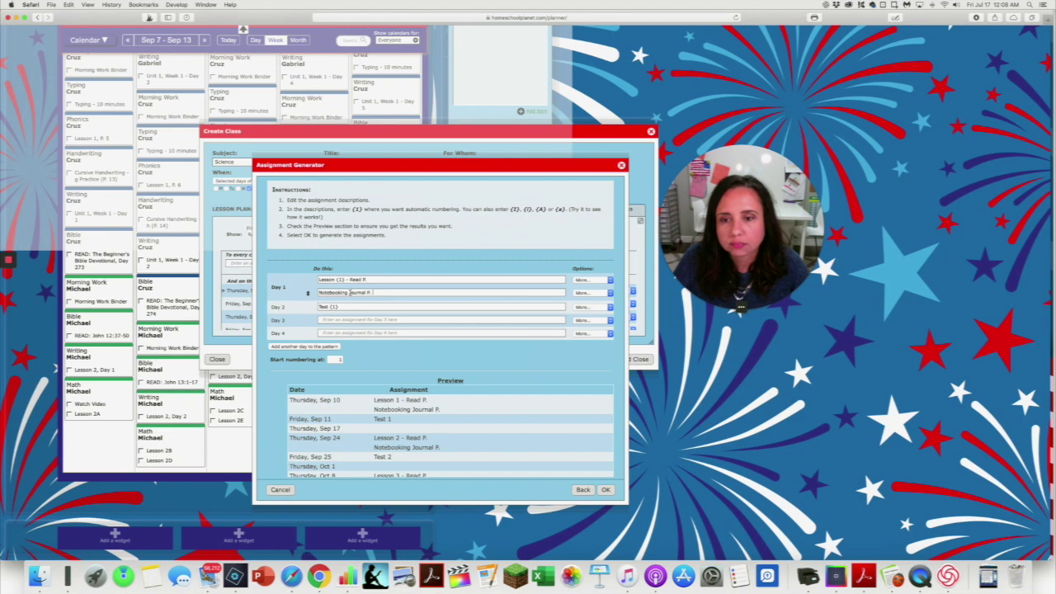
- Copy the Day 1 description "Lesson {1} - Read P." to Days 2, 3 and 4, replacing the test on Day 2
triple_click(338, 279)
key(super+c)
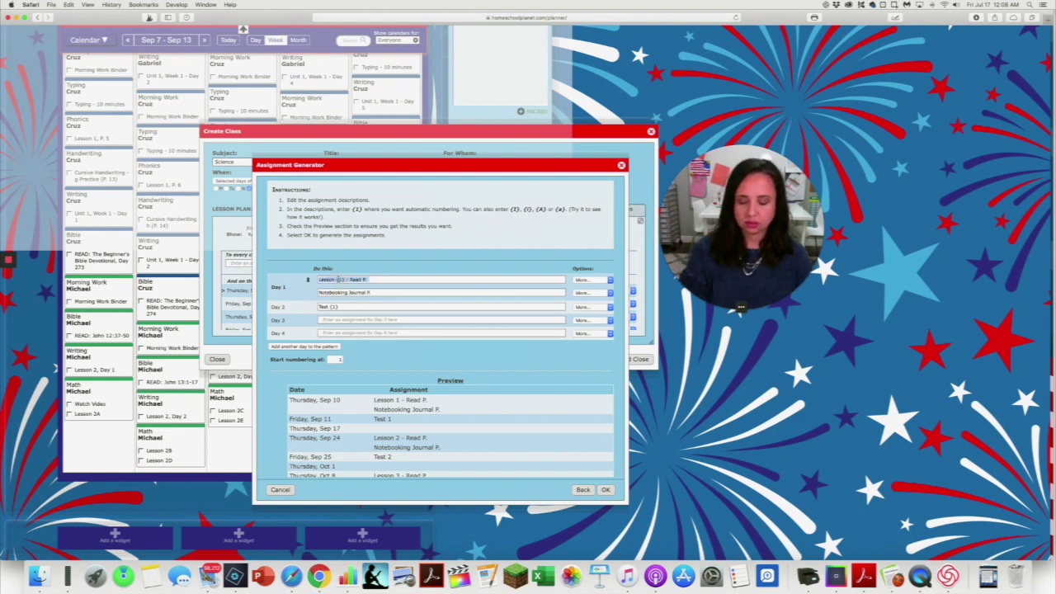
click(332, 307)
triple_click(333, 307)
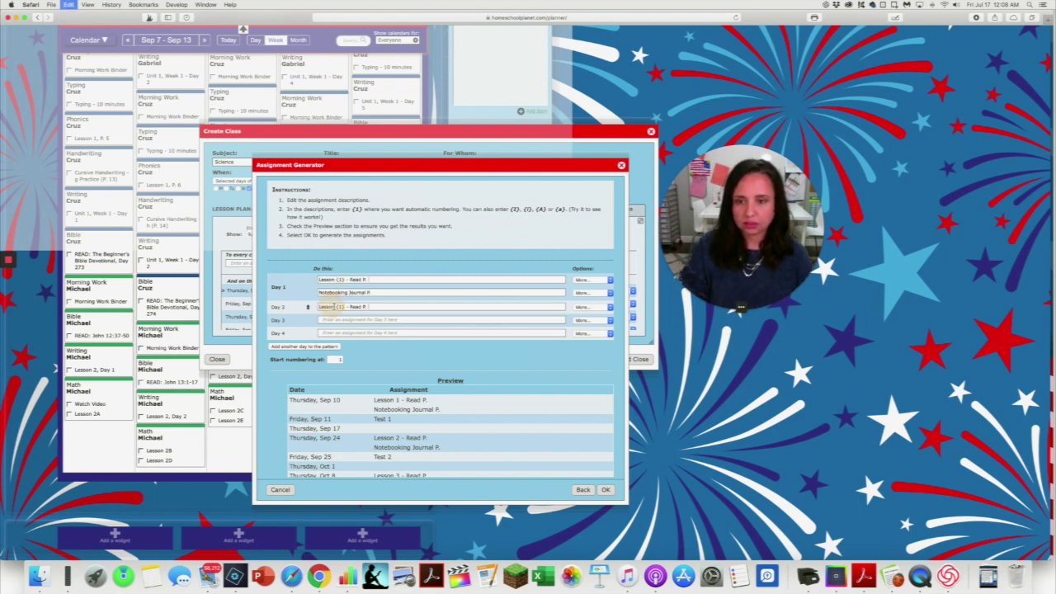
key(super+v)
click(334, 319)
key(super+v)
click(338, 333)
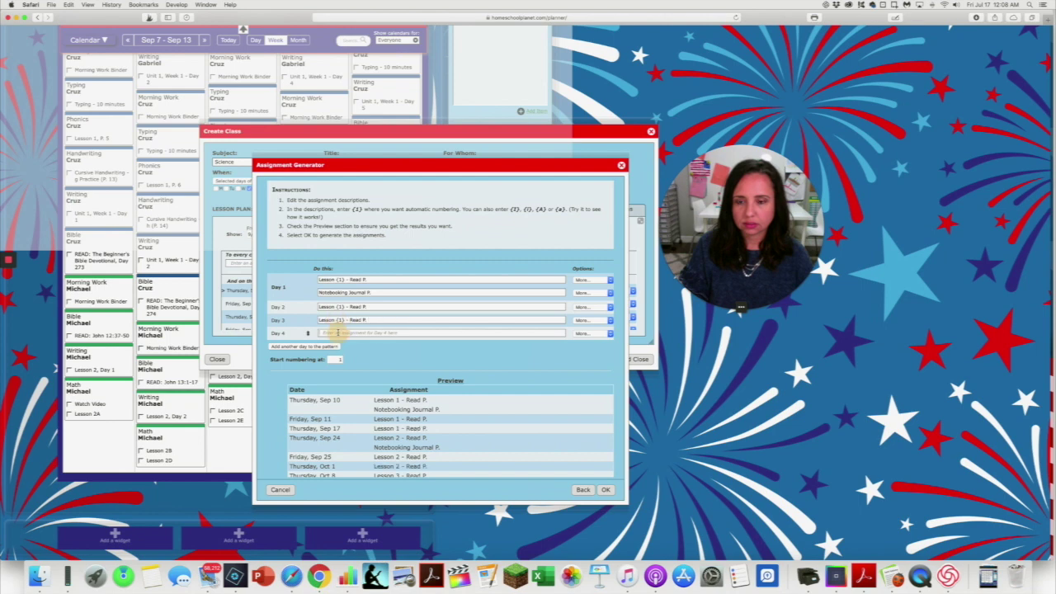
key(super+v)
- Add another assignment to Day 2 and fill it with the Day 1 description "Notebooking Journal P."
triple_click(352, 292)
key(super+c)
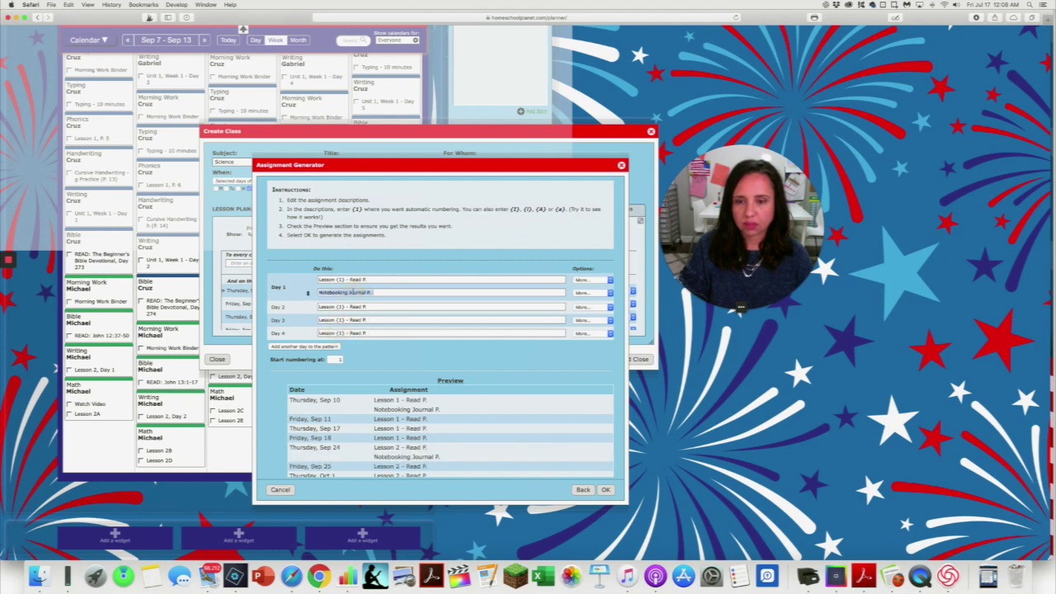
click(603, 306)
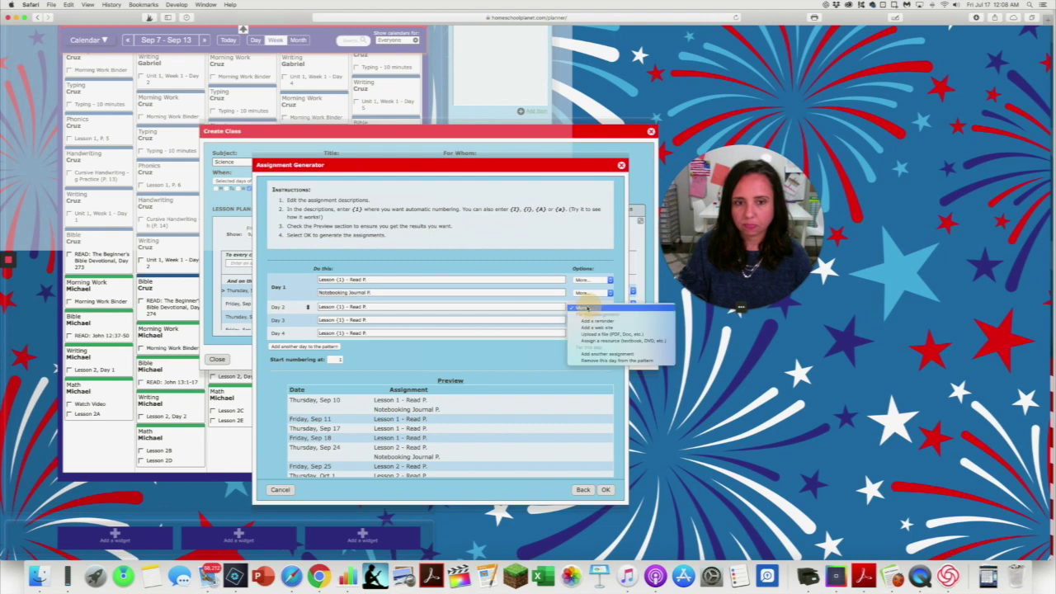
click(607, 354)
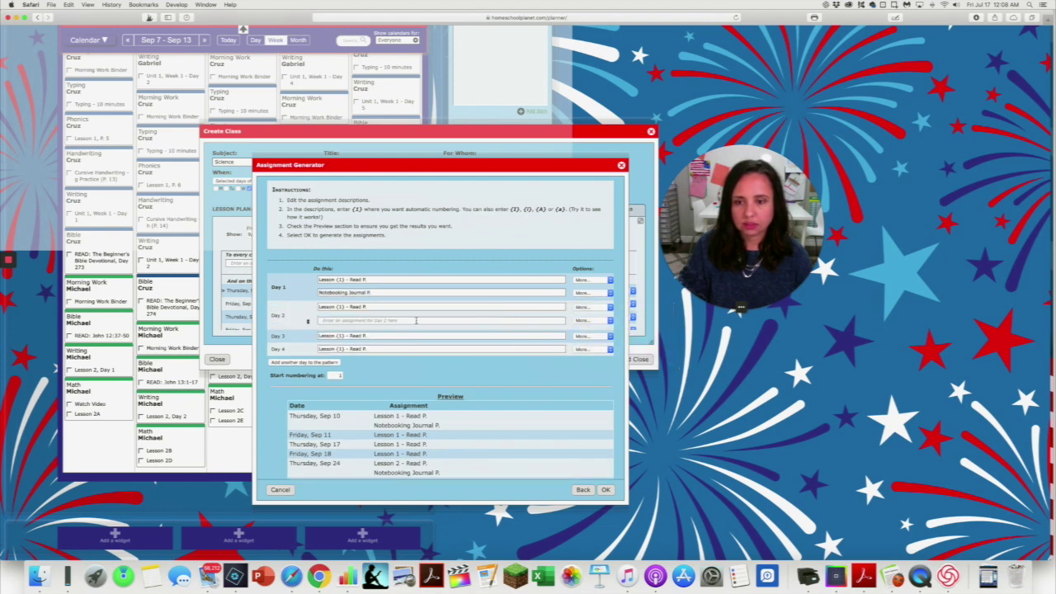
click(415, 320)
key(super+v)
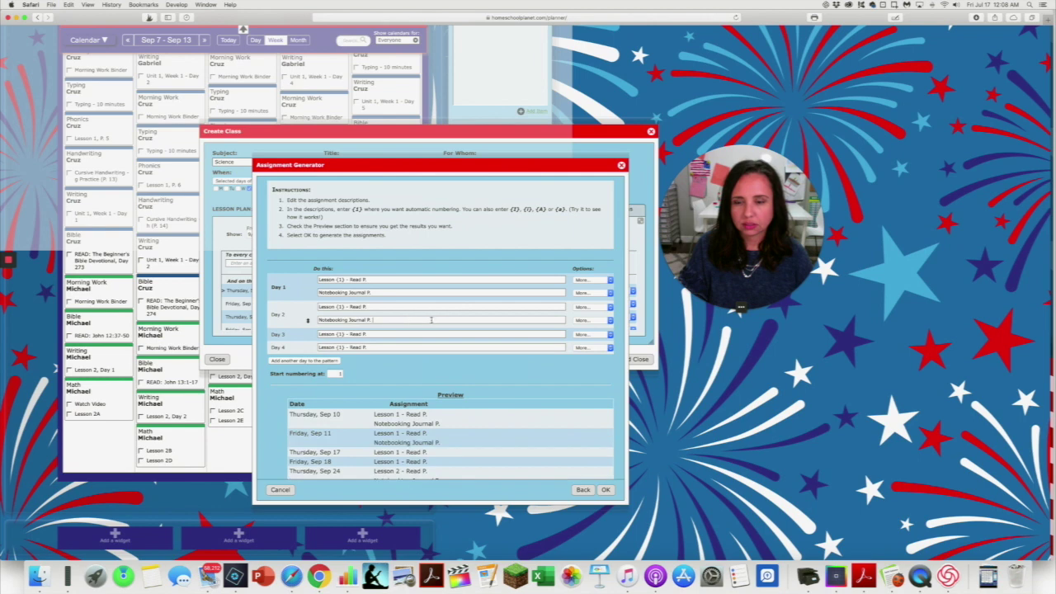
- Add another assignment with the copied description "Notebooking Journal P." to both Day 3 and Day 4
click(586, 334)
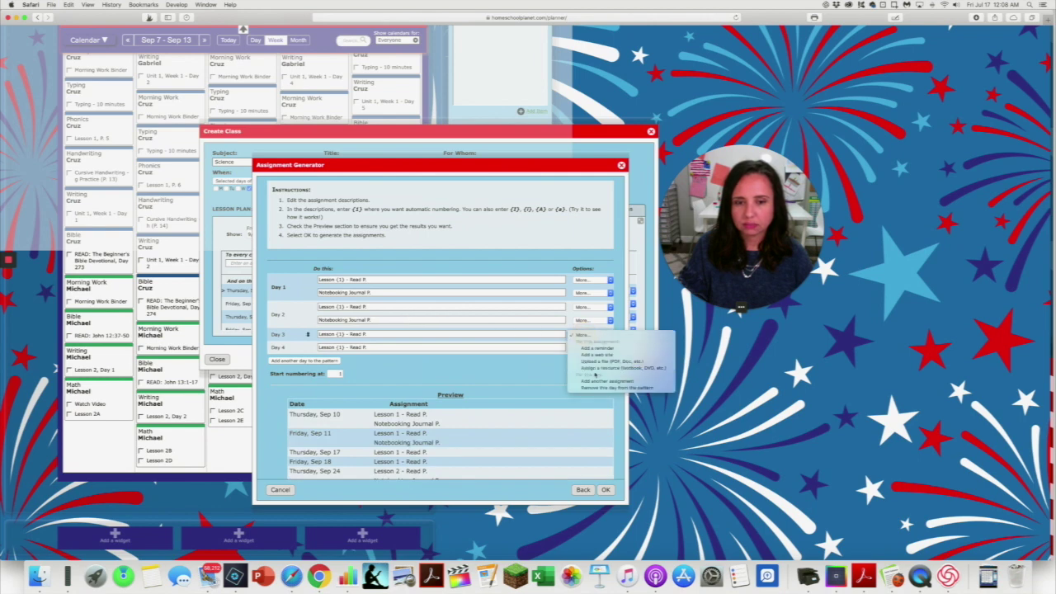
click(595, 381)
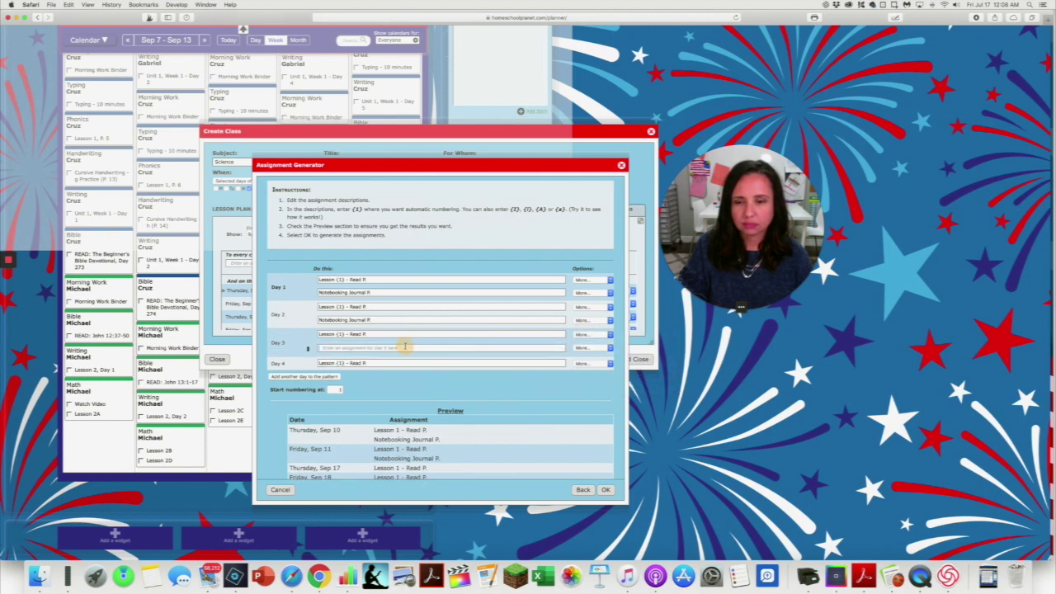
click(404, 347)
key(super+v)
click(581, 363)
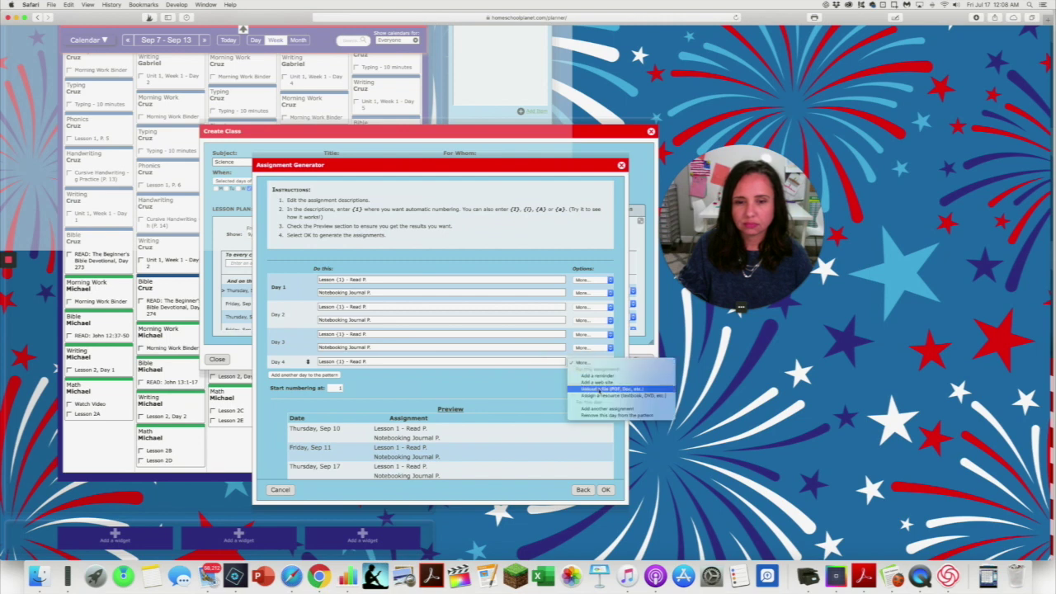
click(596, 409)
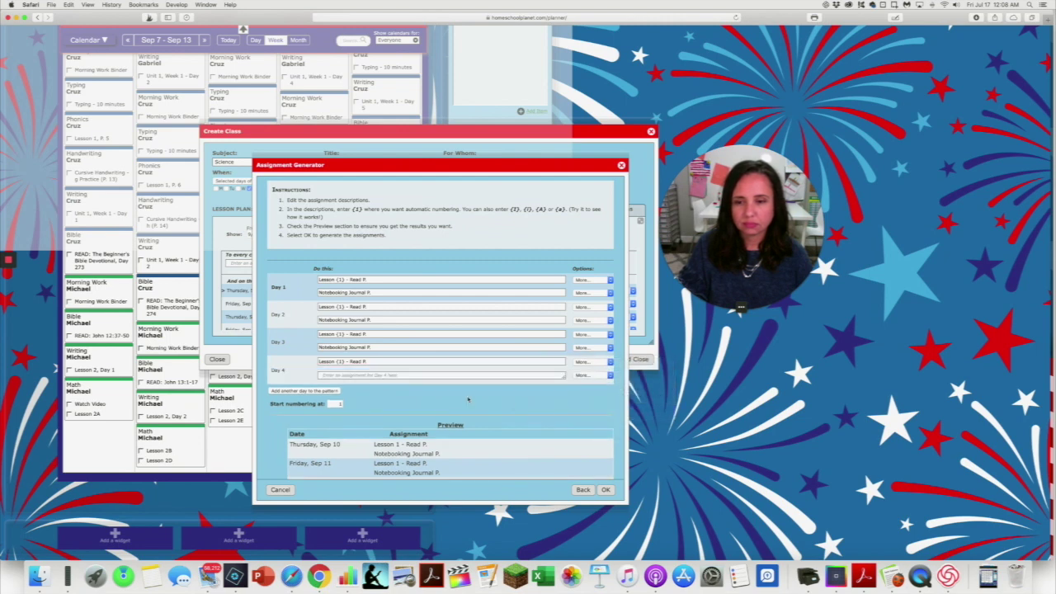
click(431, 378)
key(super+v)
- Check the preview through its last date, and generate the Science assignments from the four-day pattern
scroll(467, 400, down, 2)
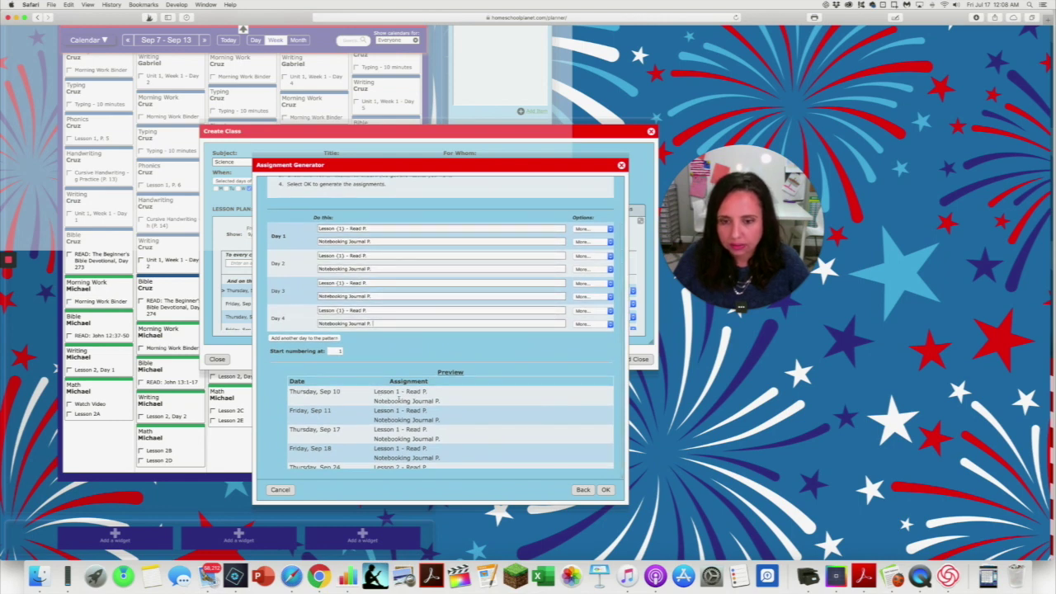
scroll(446, 425, down, 15)
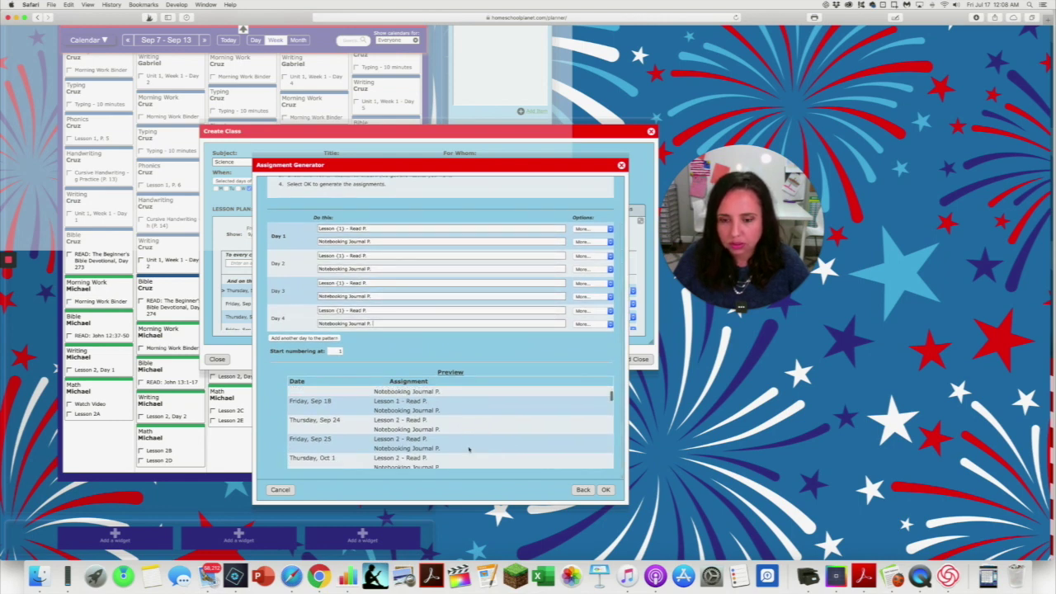
scroll(446, 425, down, 10)
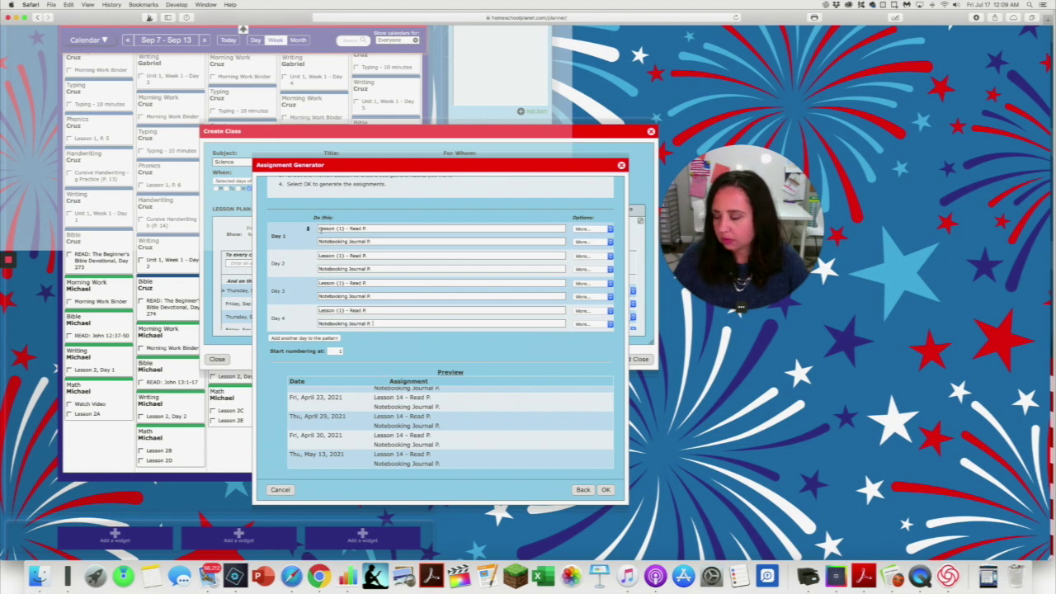
scroll(319, 231, up, 2)
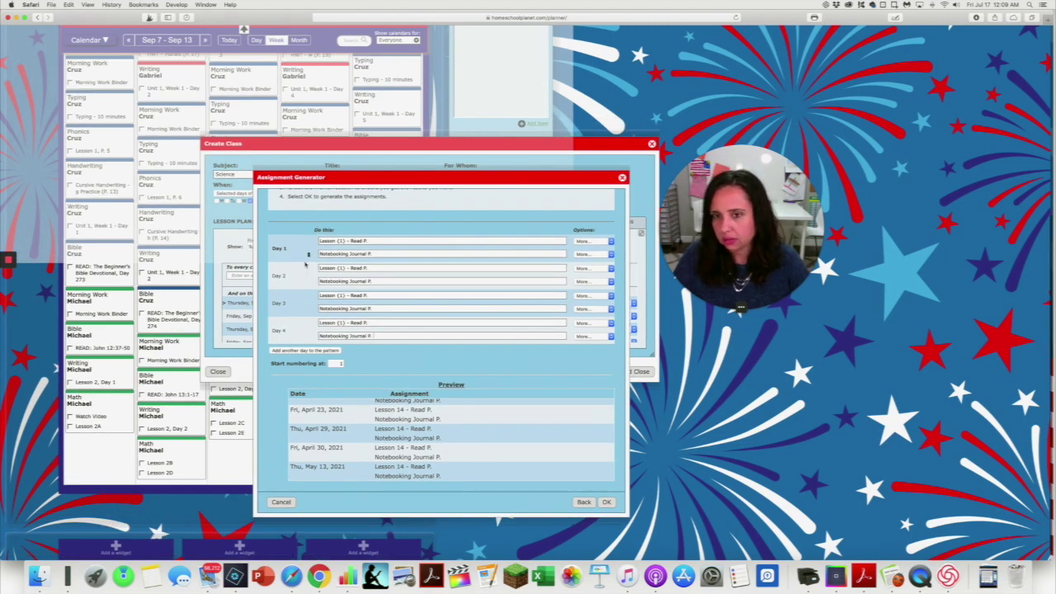
scroll(304, 264, down, 2)
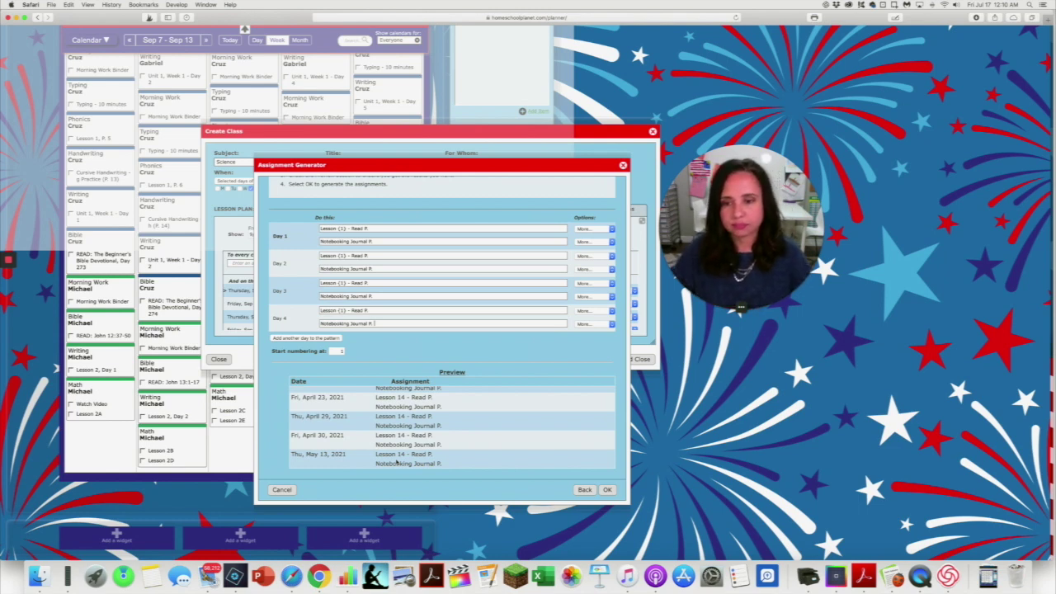
scroll(397, 458, up, 1)
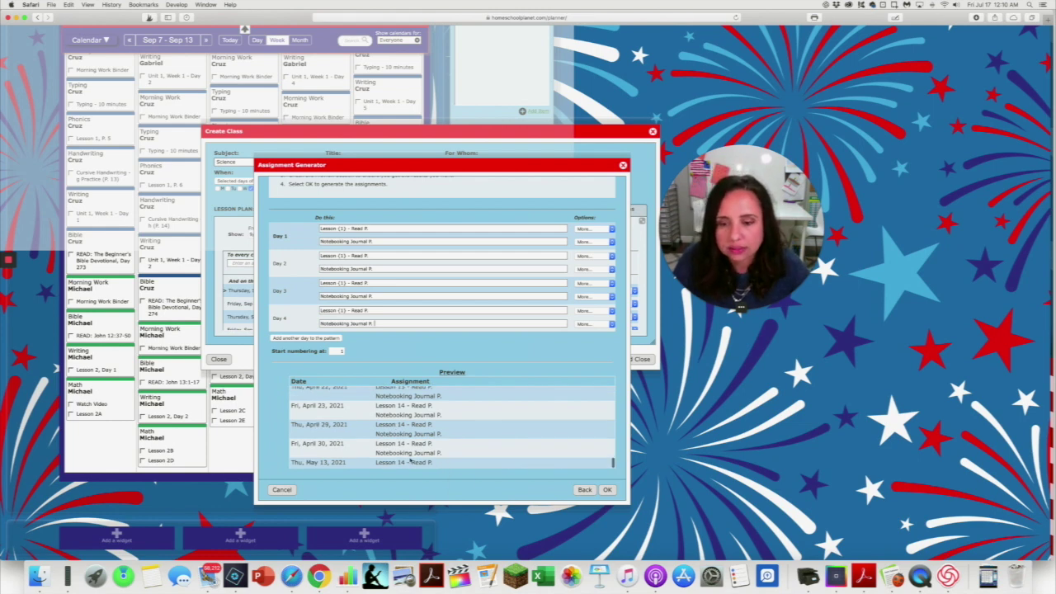
click(608, 490)
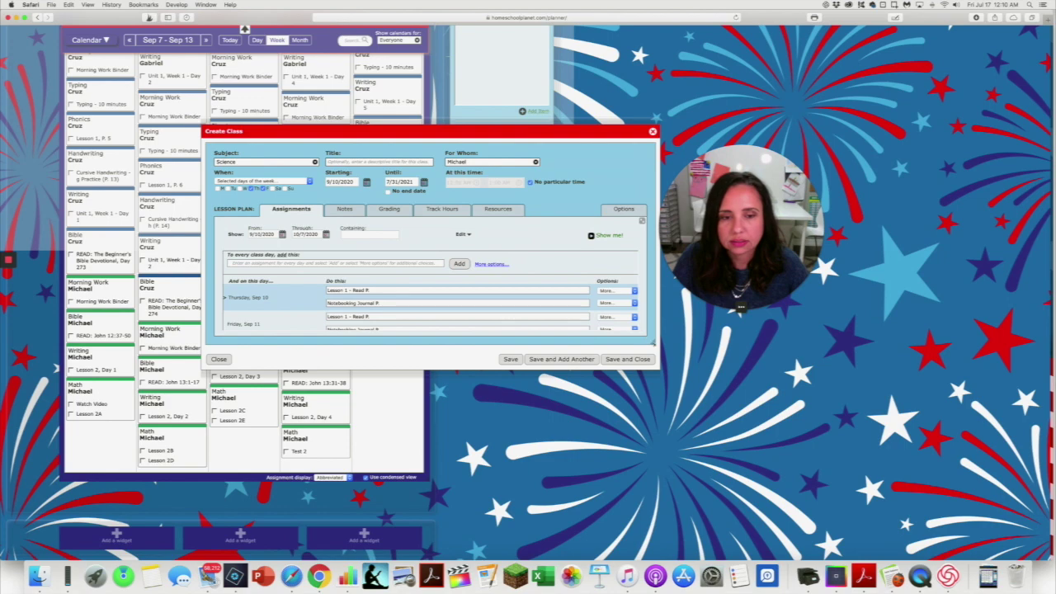
- Make the Create Class dialog taller and move it up so more of the assignment list shows
drag(653, 343, 660, 464)
drag(422, 126, 416, 75)
scroll(391, 211, down, 3)
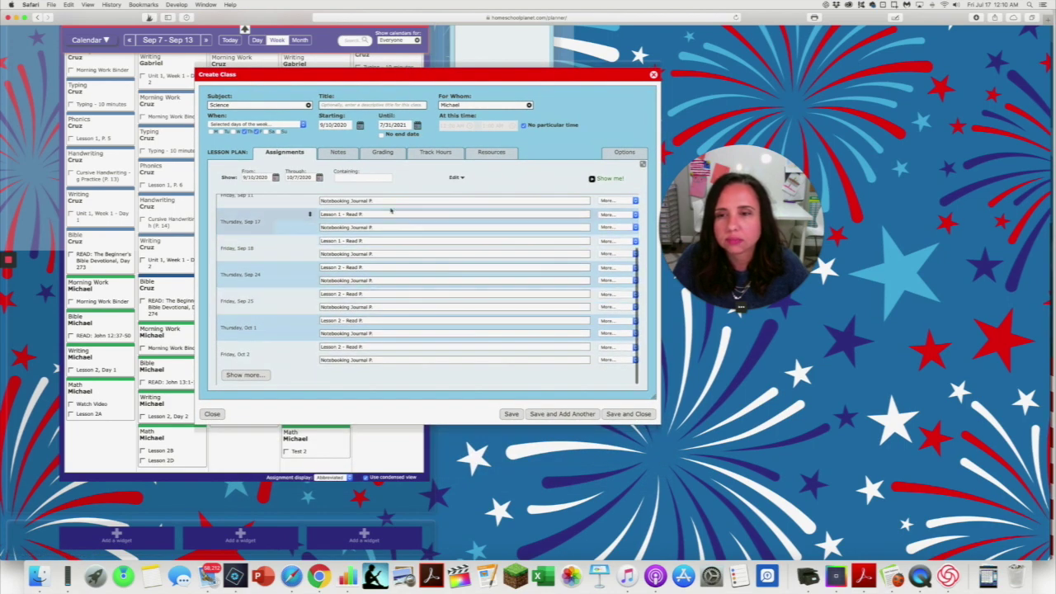
- Extend the displayed assignment range through the last date of class, and review the generated lessons and vacation days
click(319, 177)
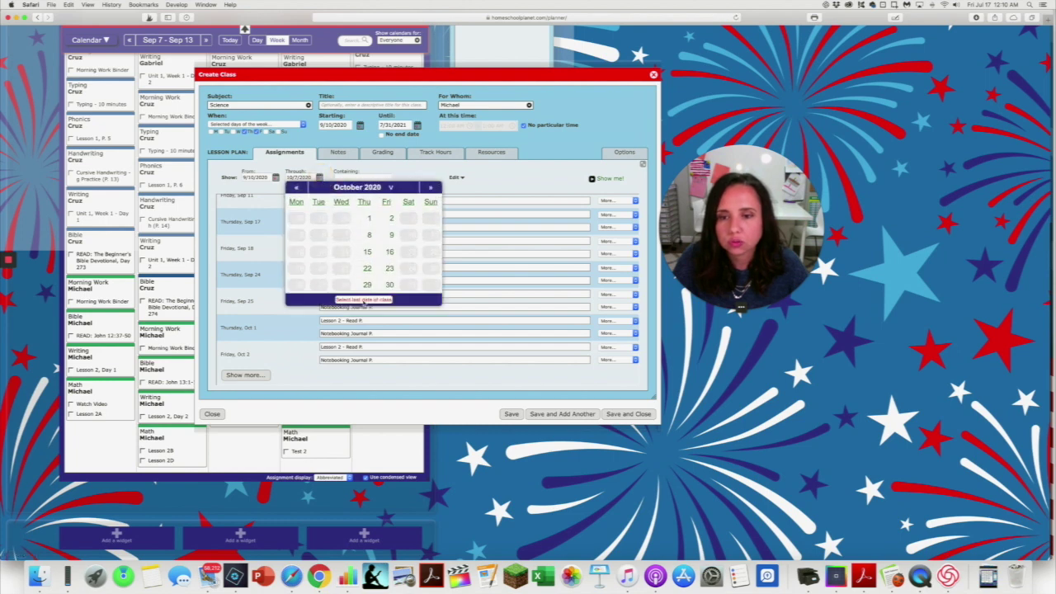
click(364, 300)
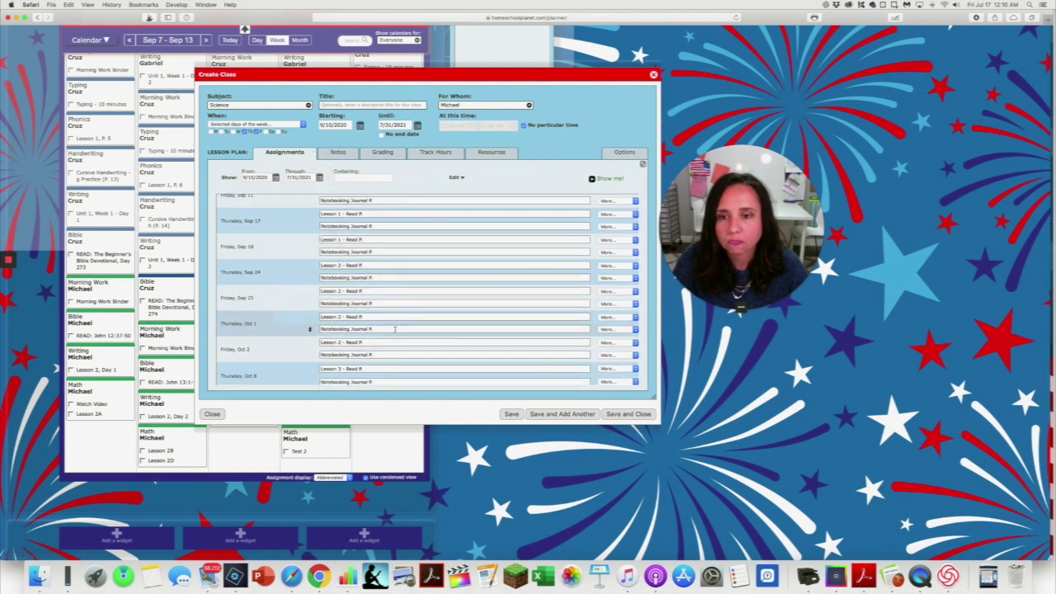
scroll(395, 329, down, 20)
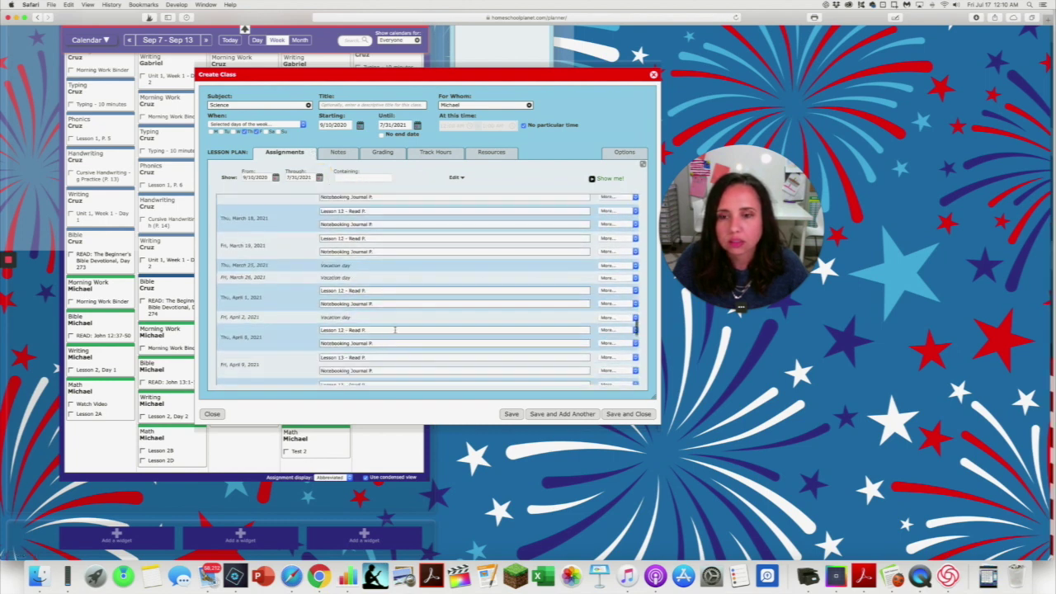
scroll(395, 331, down, 3)
scroll(395, 330, up, 5)
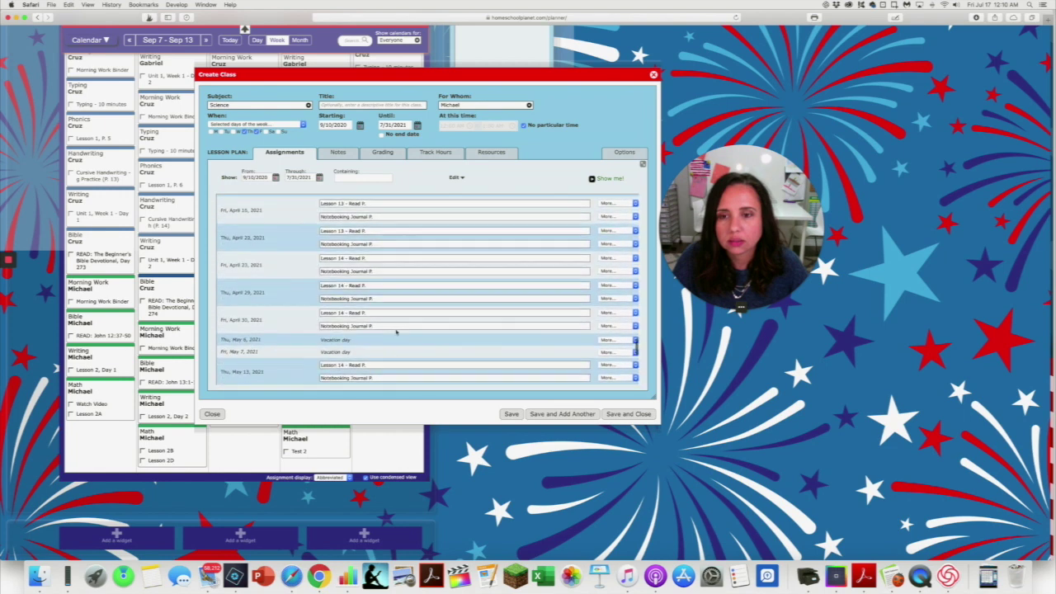
scroll(395, 330, down, 2)
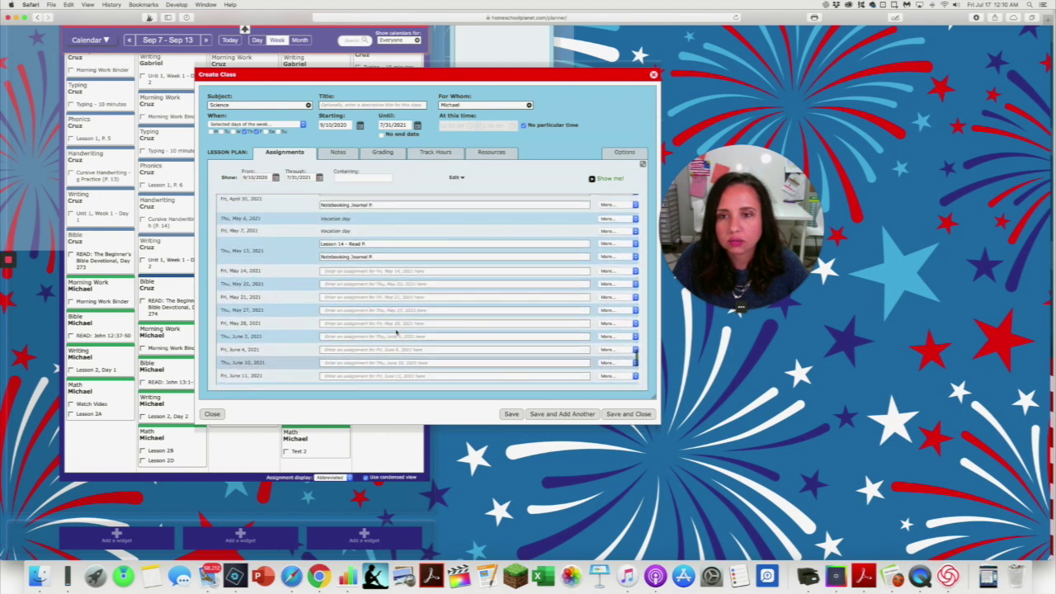
scroll(337, 322, down, 10)
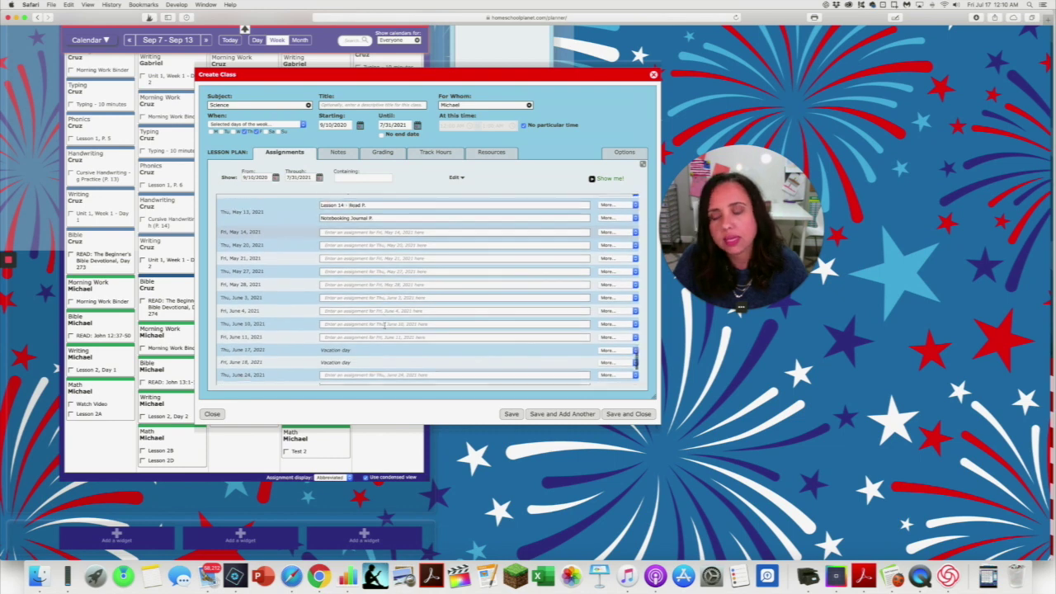
- Complete the Thursday, Sep 10 assignments as "Lesson 1 - Read P. 15-20" and "Notebooking Journal P. 12"
scroll(384, 322, up, 20)
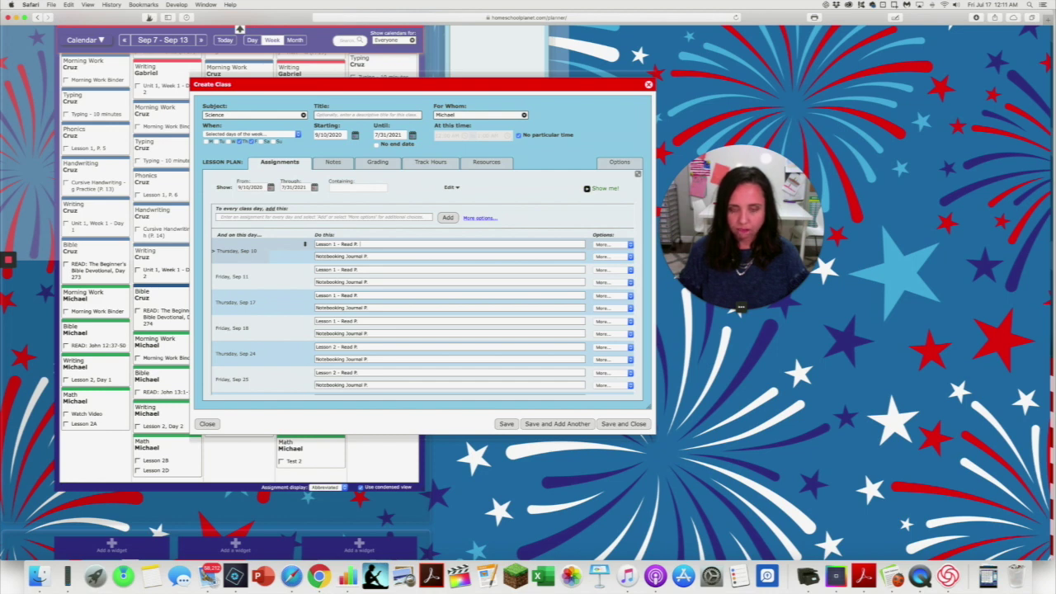
text(1)
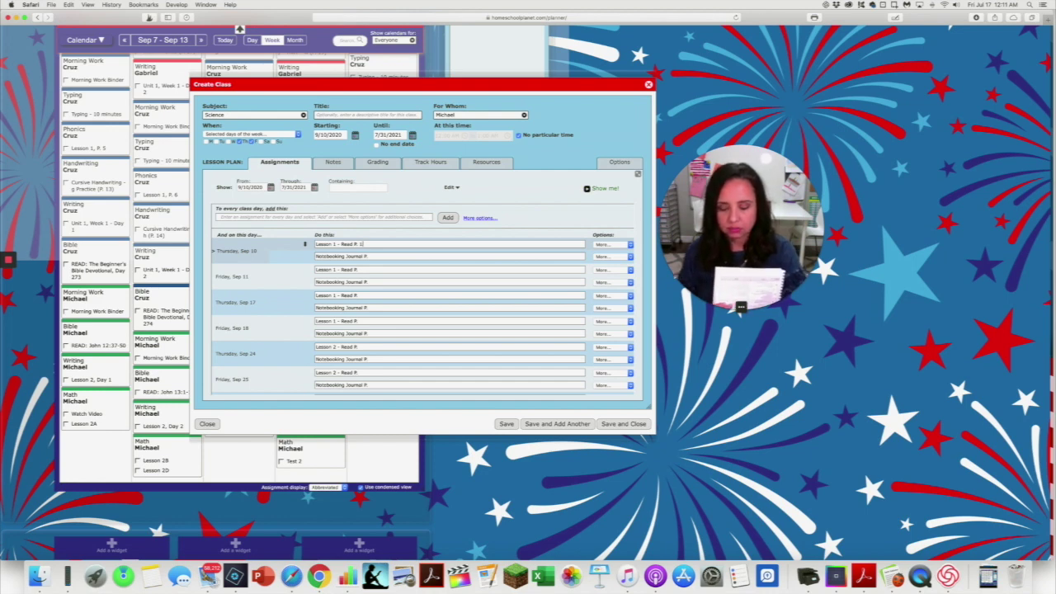
text(5-20)
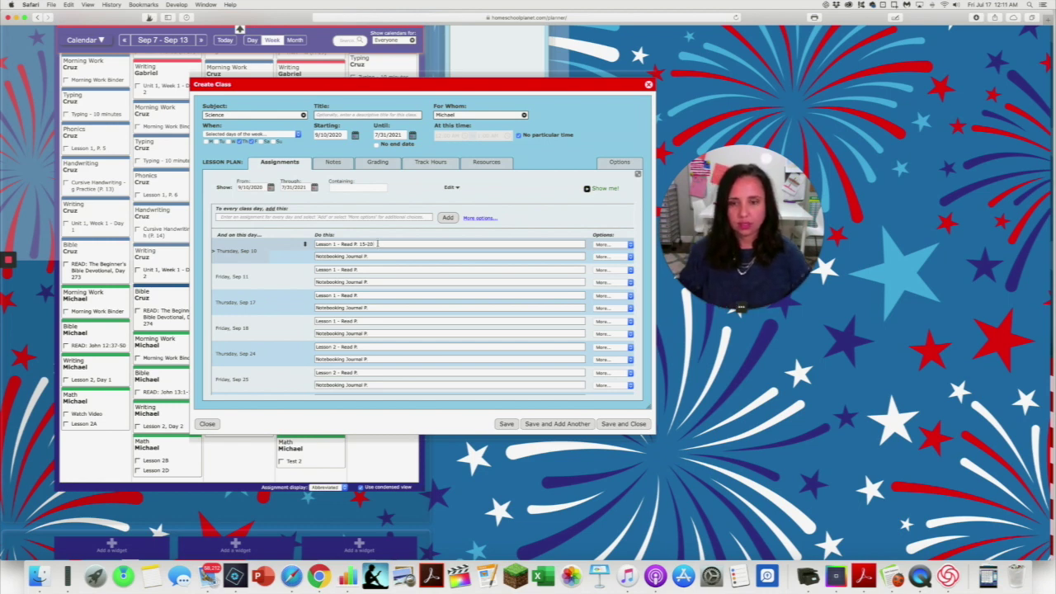
click(378, 256)
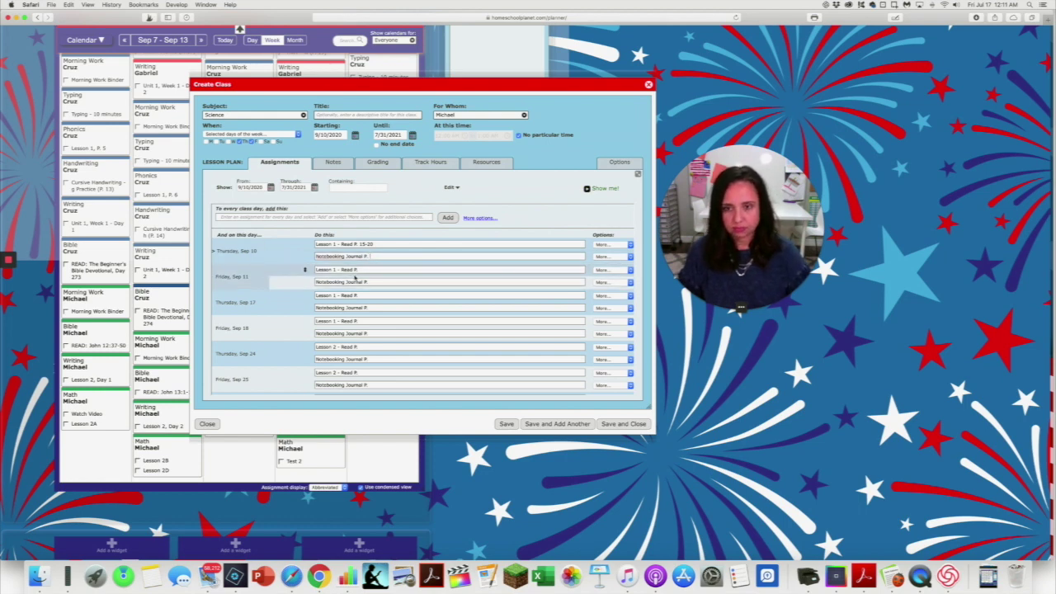
text(12)
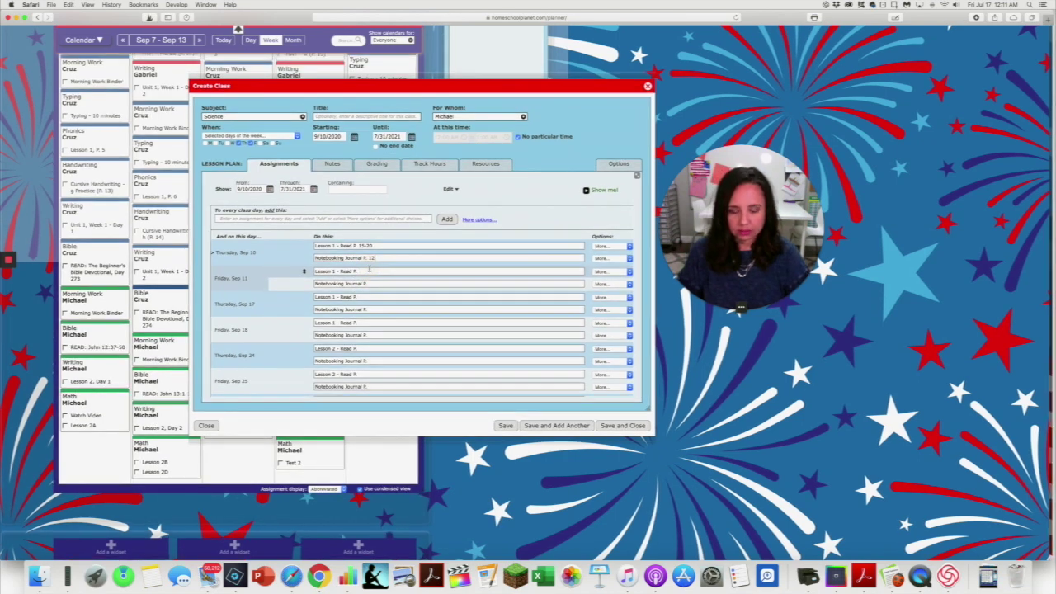
- Complete the Friday, Sep 11 assignments as "Lesson 1 - Read P. 20-27" and "Notebooking Journal P. 13"
scroll(370, 271, up, 1)
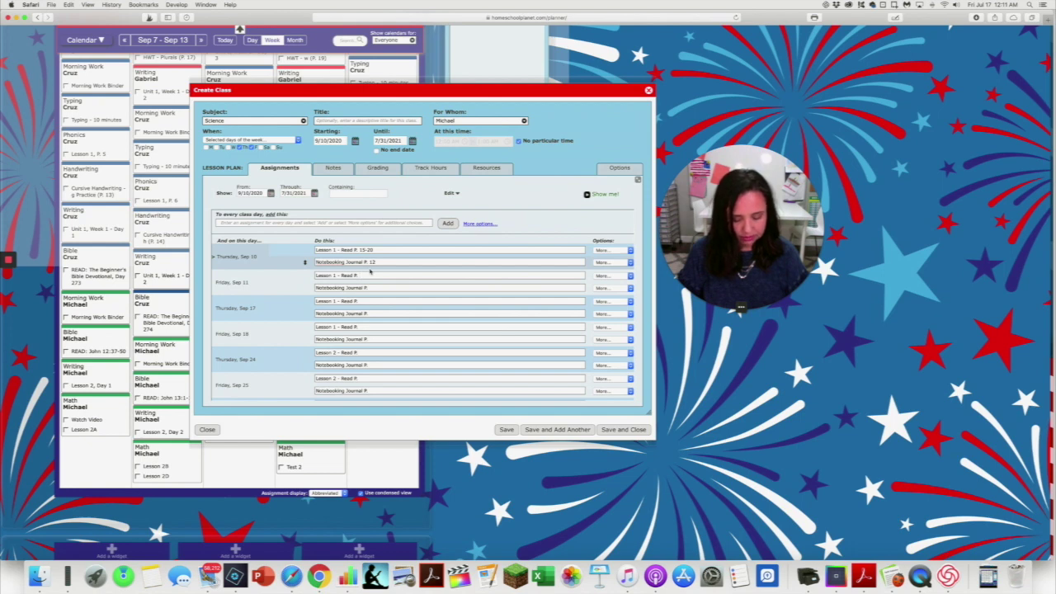
text(0)
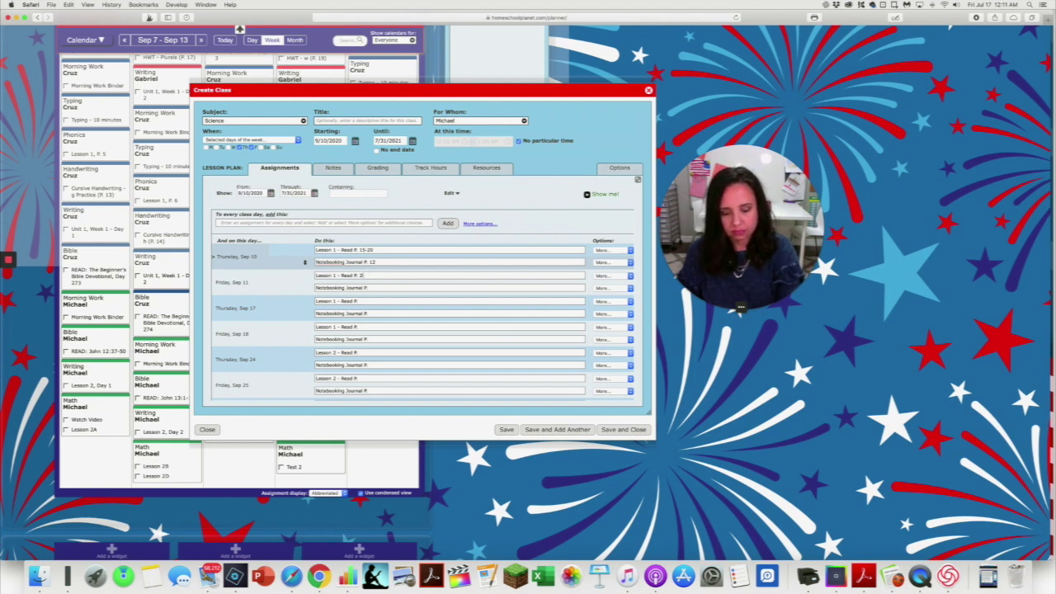
text(-)
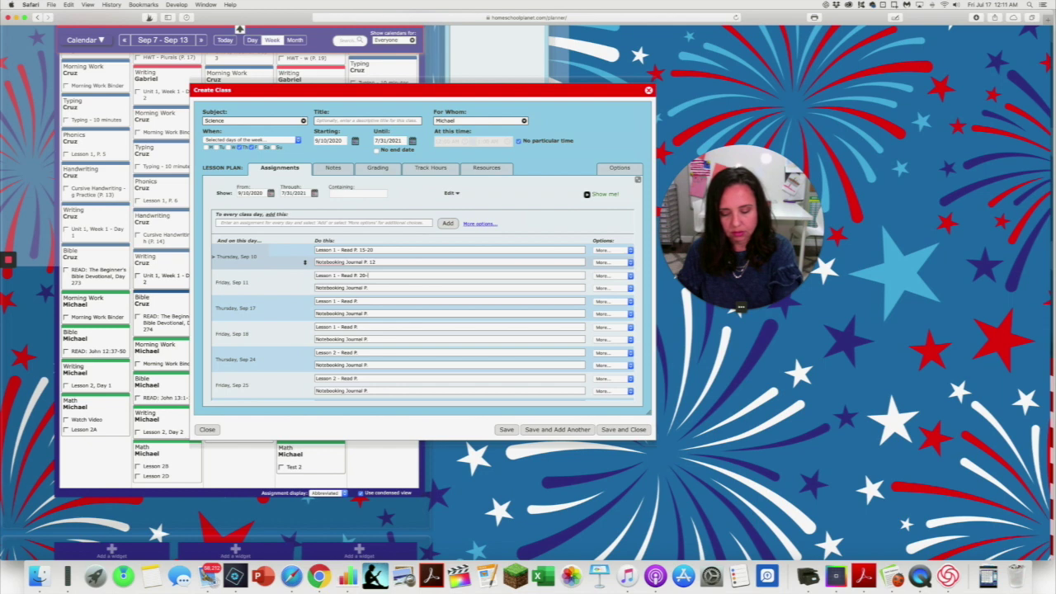
text(25)
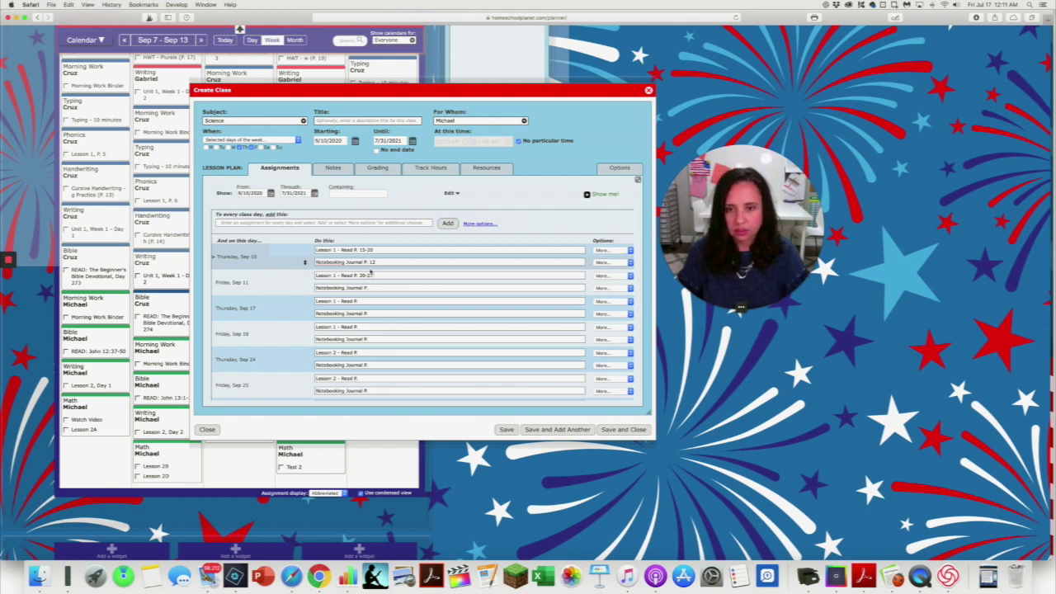
click(382, 288)
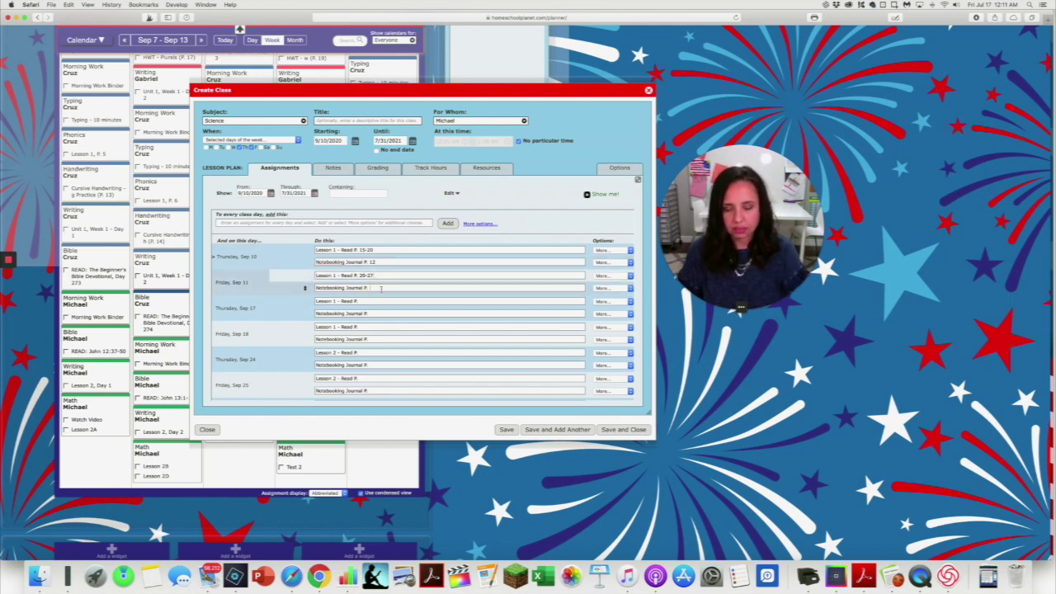
text(13)
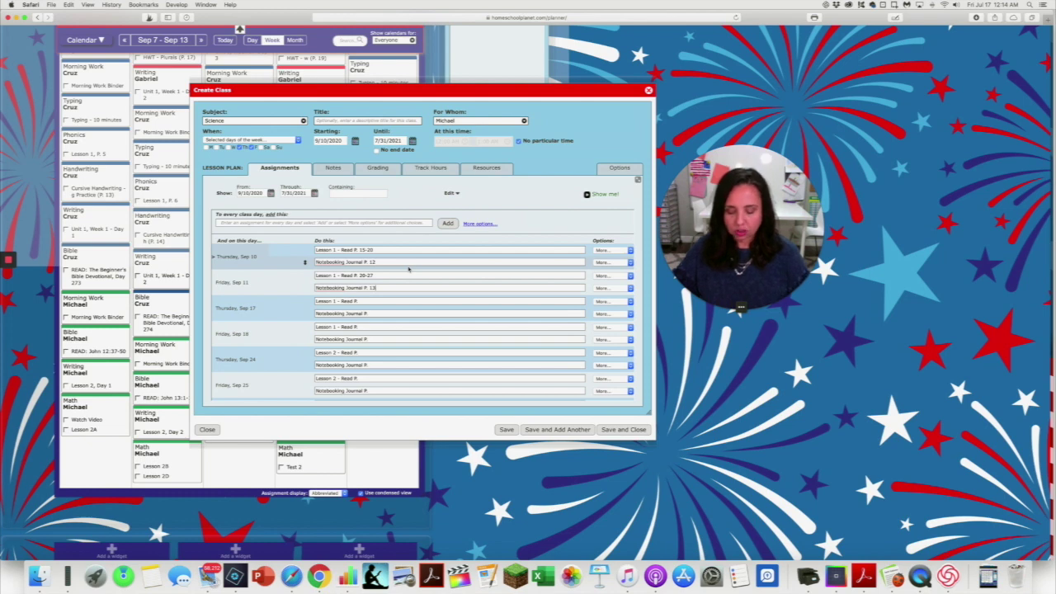
scroll(408, 268, up, 1)
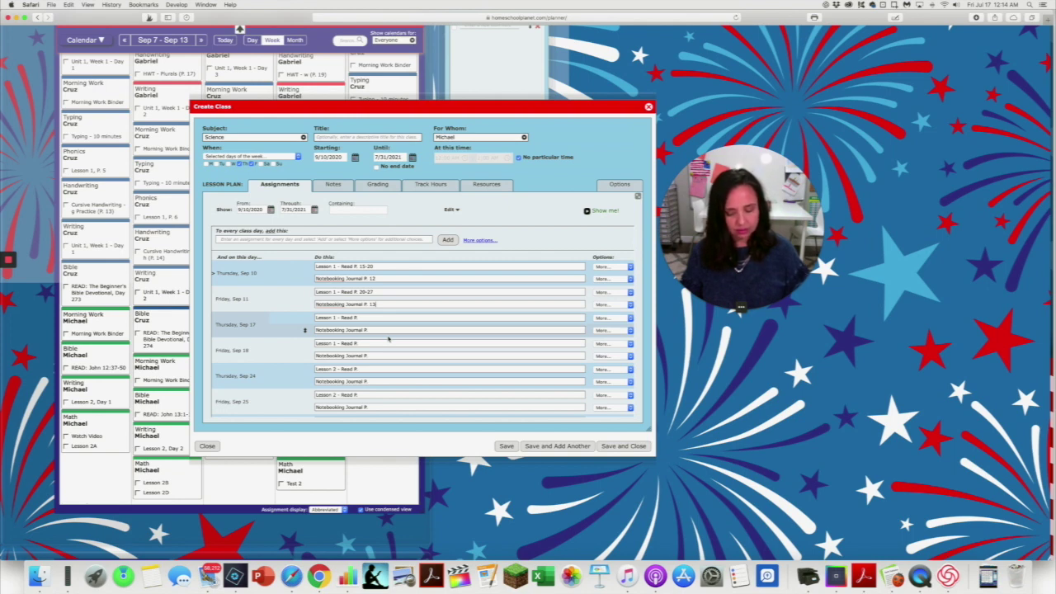
scroll(388, 339, down, 10)
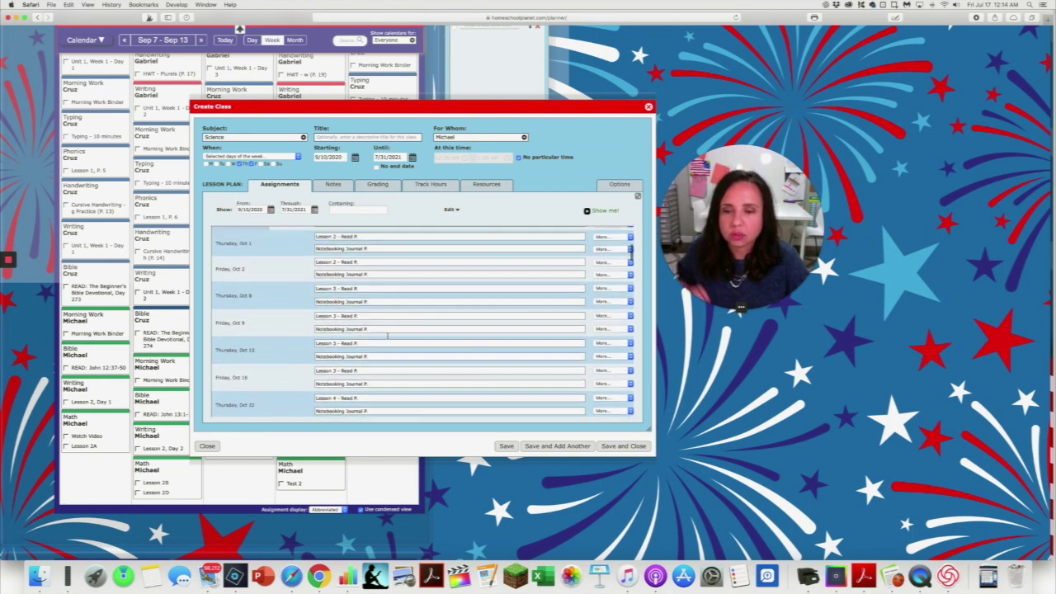
- Review the Science assignment list through the end of the school year, checking the last lessons and the vacation days
scroll(388, 335, down, 20)
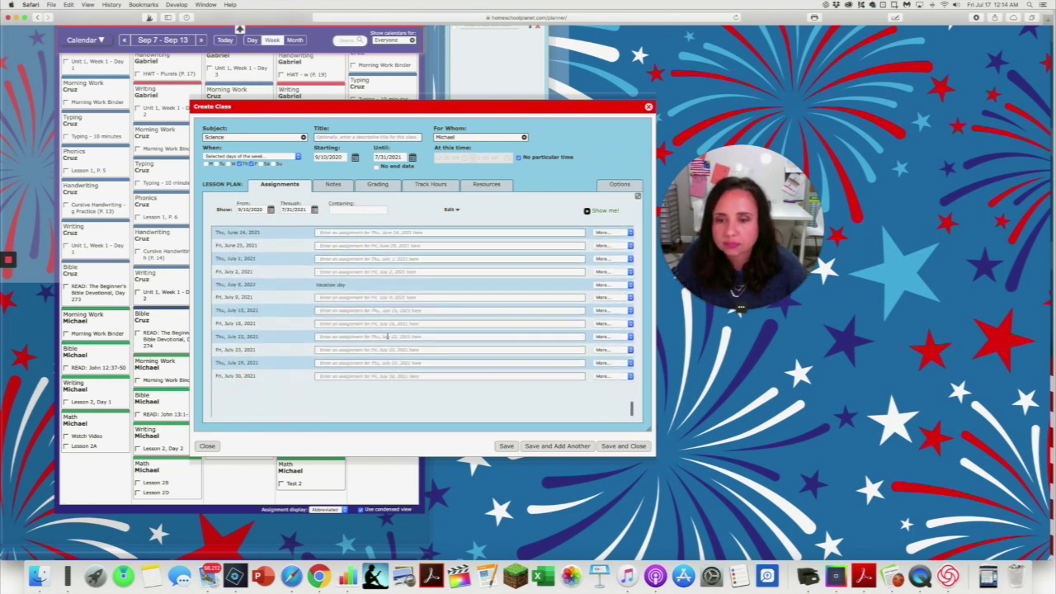
scroll(388, 336, up, 10)
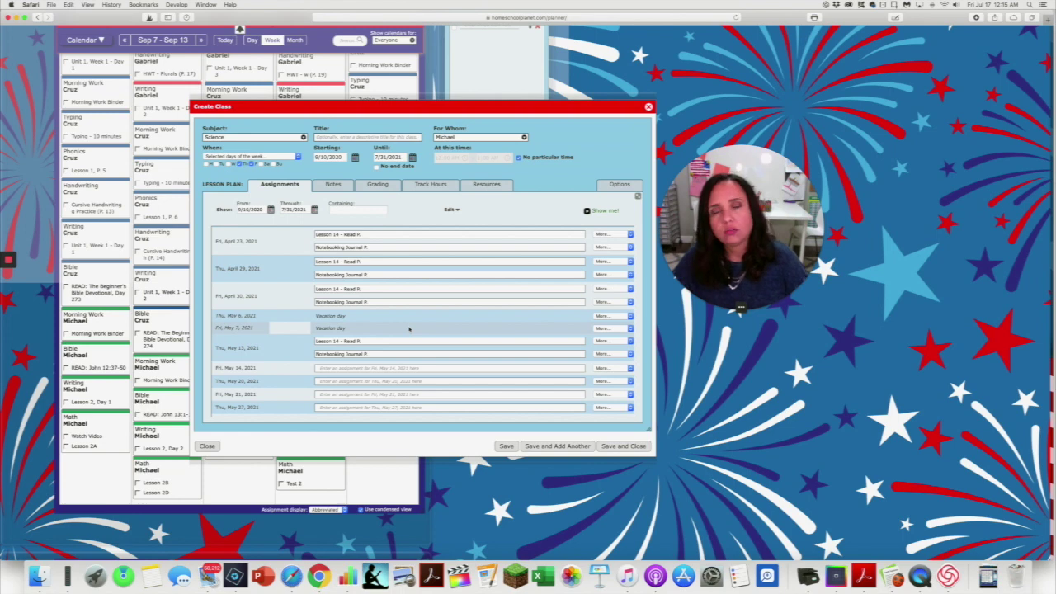
scroll(410, 328, up, 1)
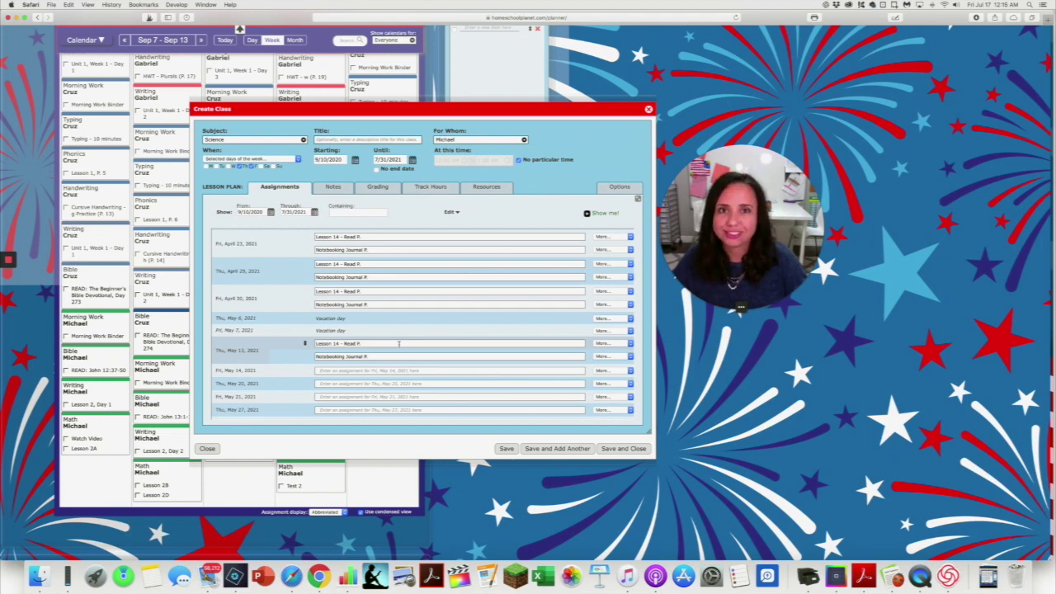
scroll(396, 340, up, 1)
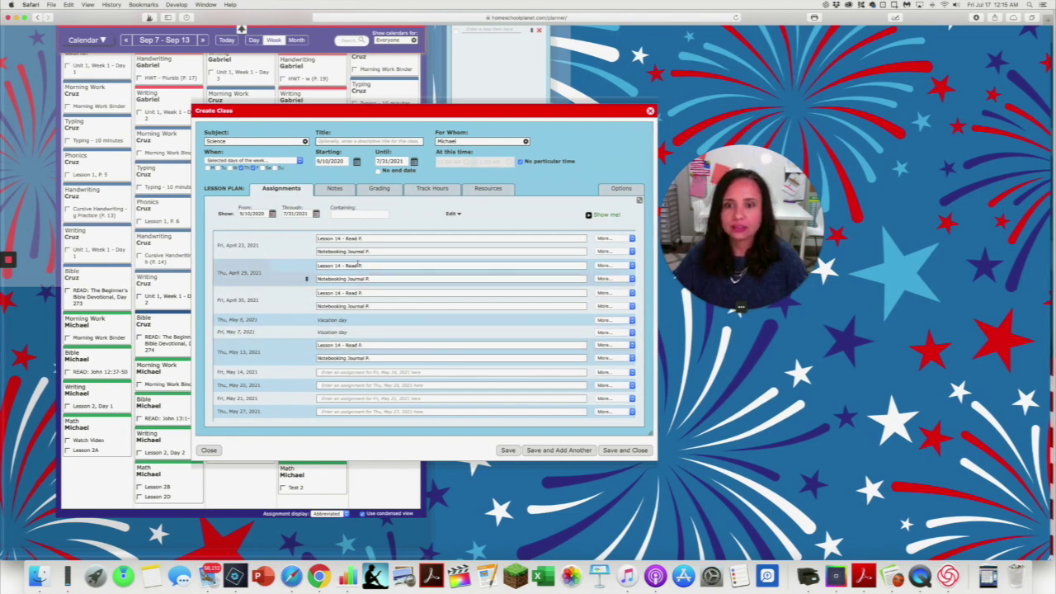
scroll(408, 347, down, 10)
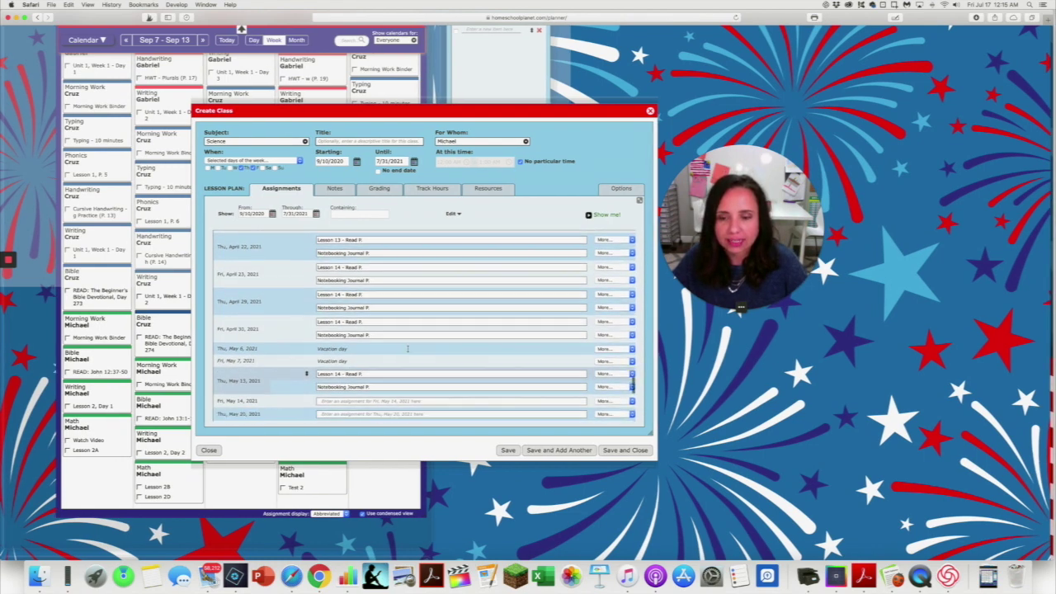
scroll(408, 348, up, 15)
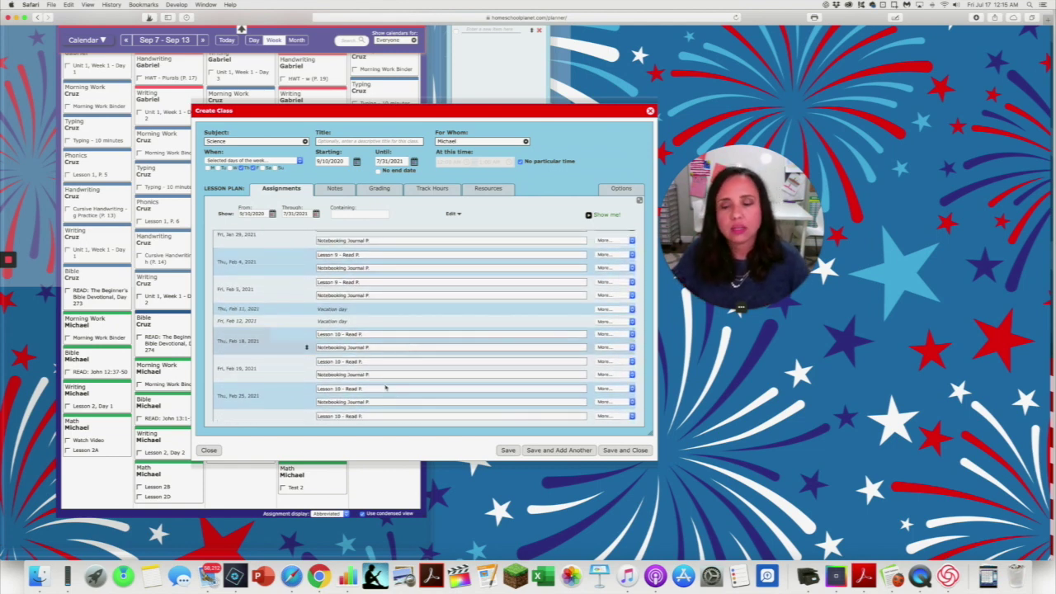
- Switch to the Curricula 2020-2021 spreadsheet in Numbers and select the Planned? cell for Apologia Chemistry & Physics
click(347, 575)
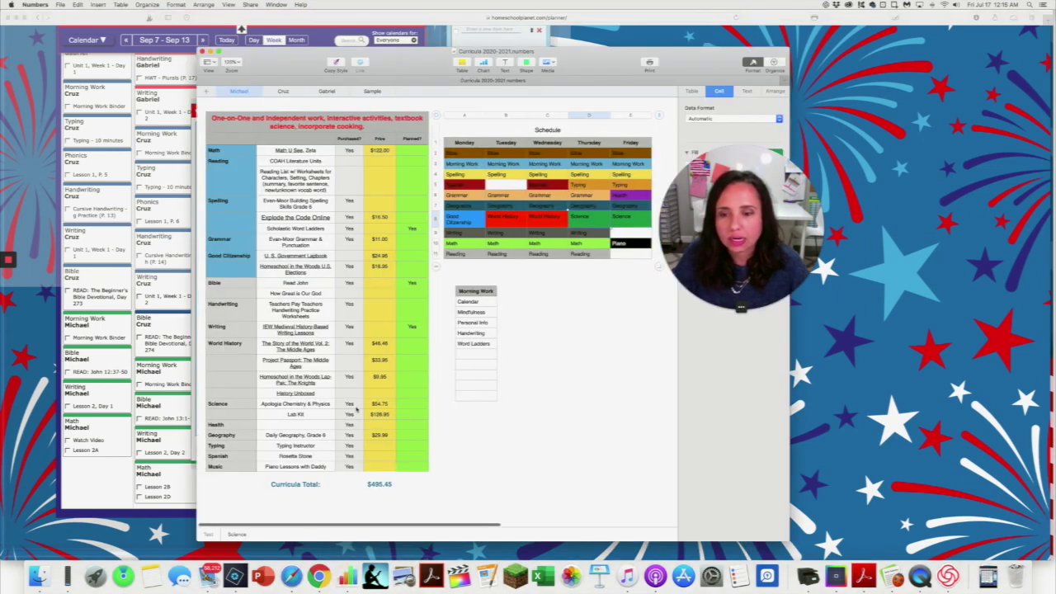
scroll(344, 408, left, 1)
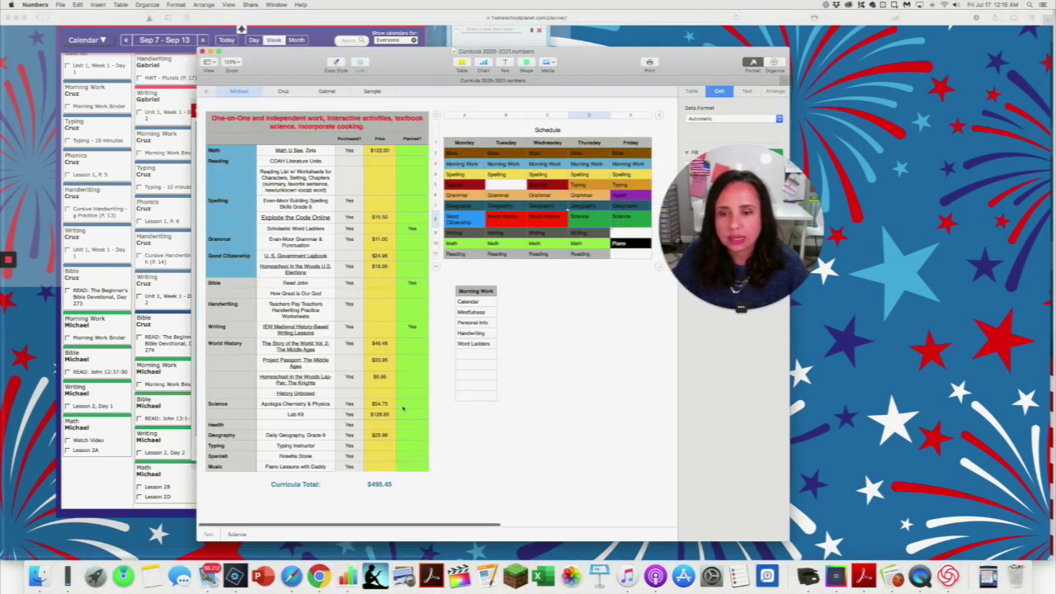
click(414, 407)
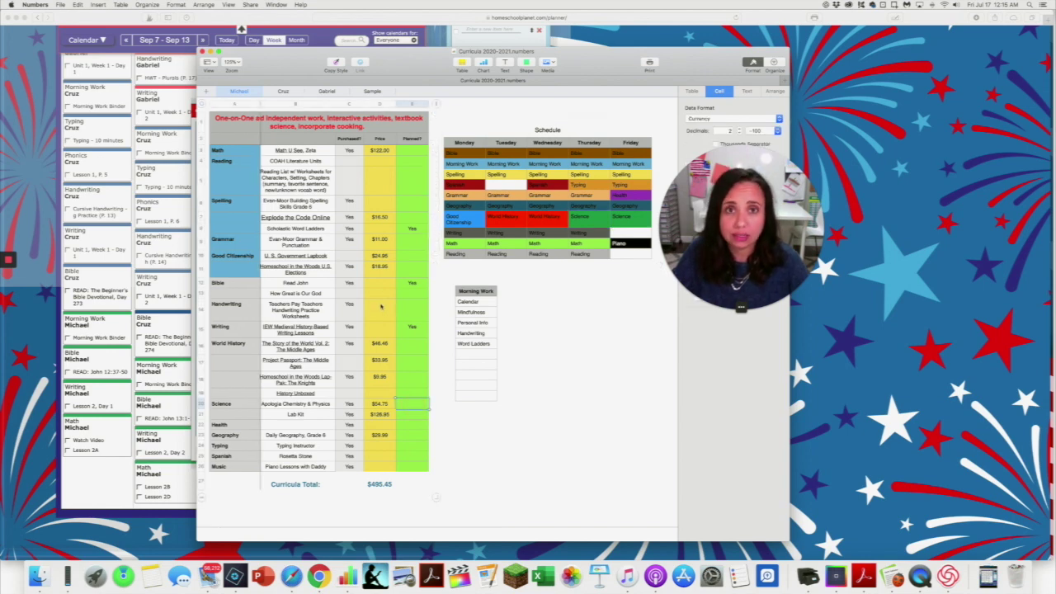
scroll(308, 217, left, 1)
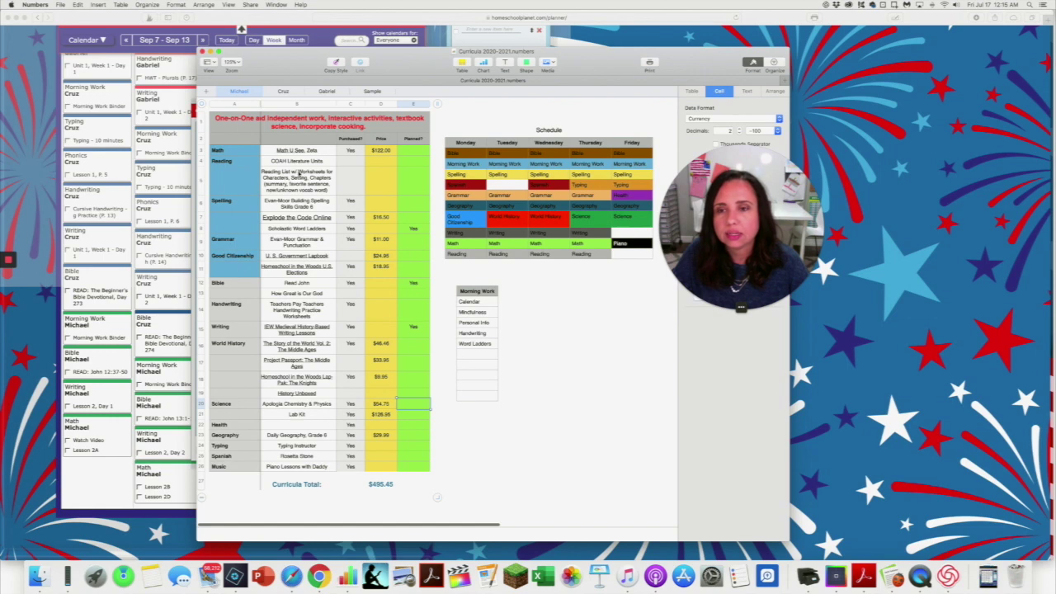
- Review the reading, spelling, grammar, Good Citizenship and World History curricula against the weekly schedule
click(295, 162)
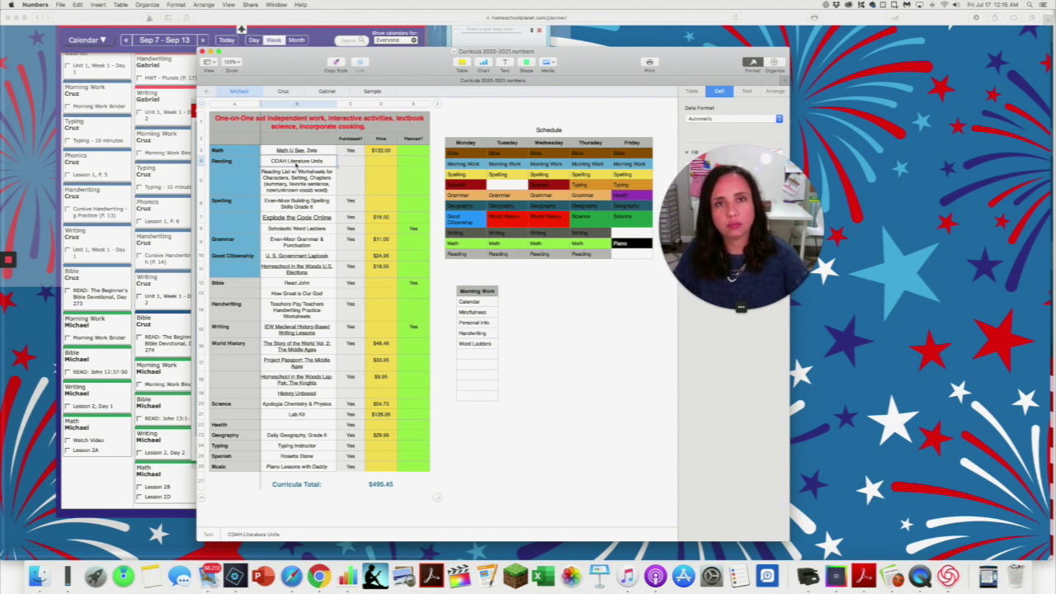
scroll(305, 168, left, 1)
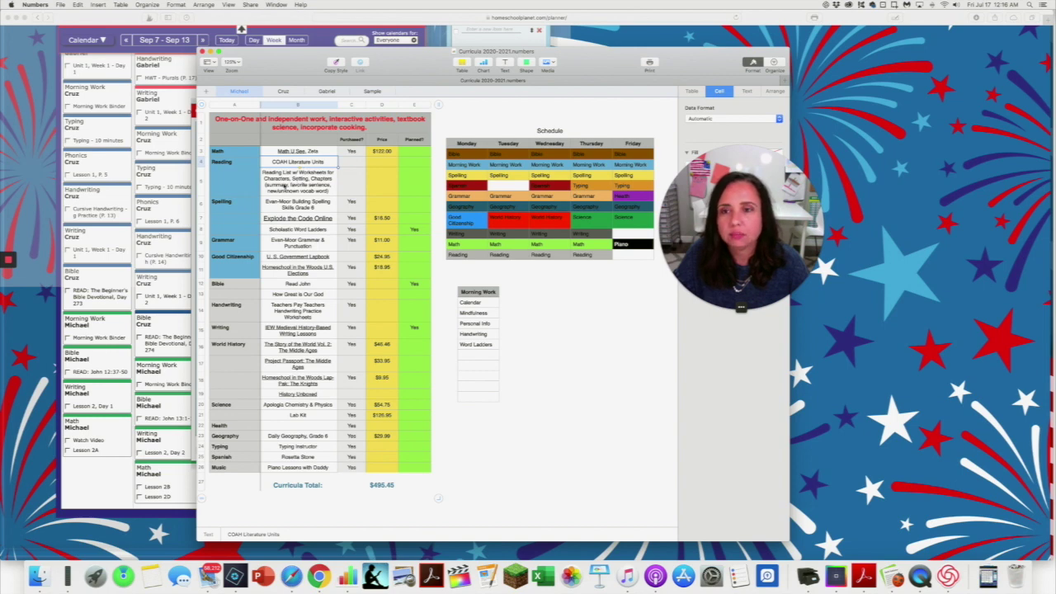
click(289, 184)
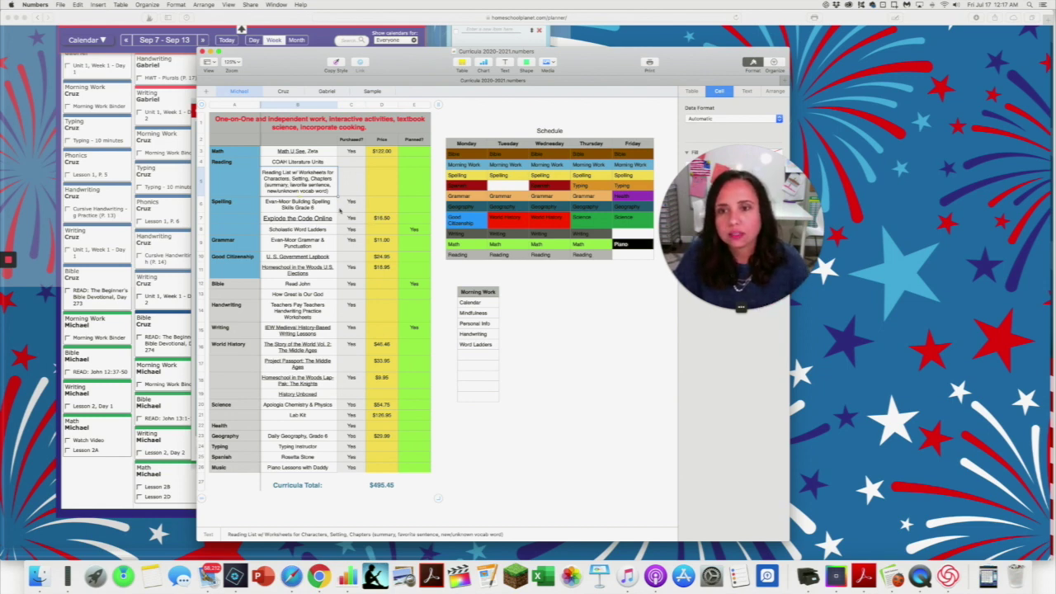
click(302, 208)
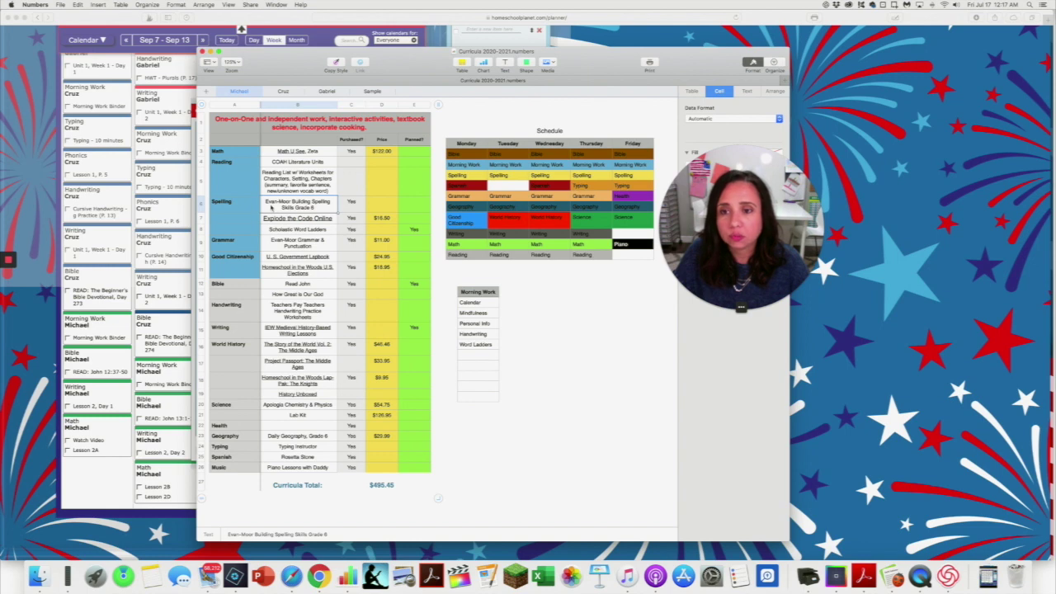
click(284, 243)
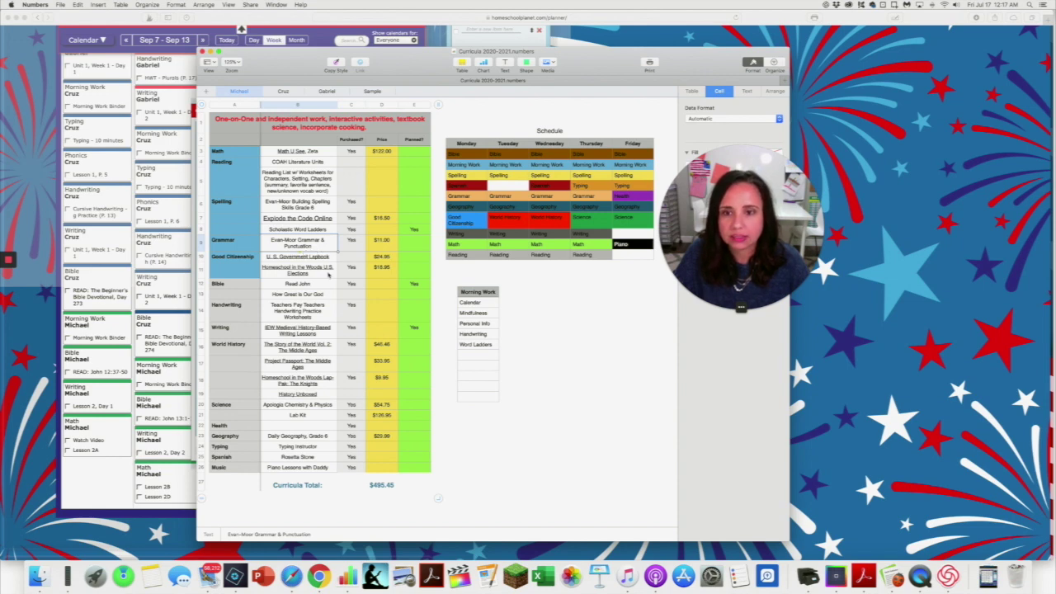
click(325, 276)
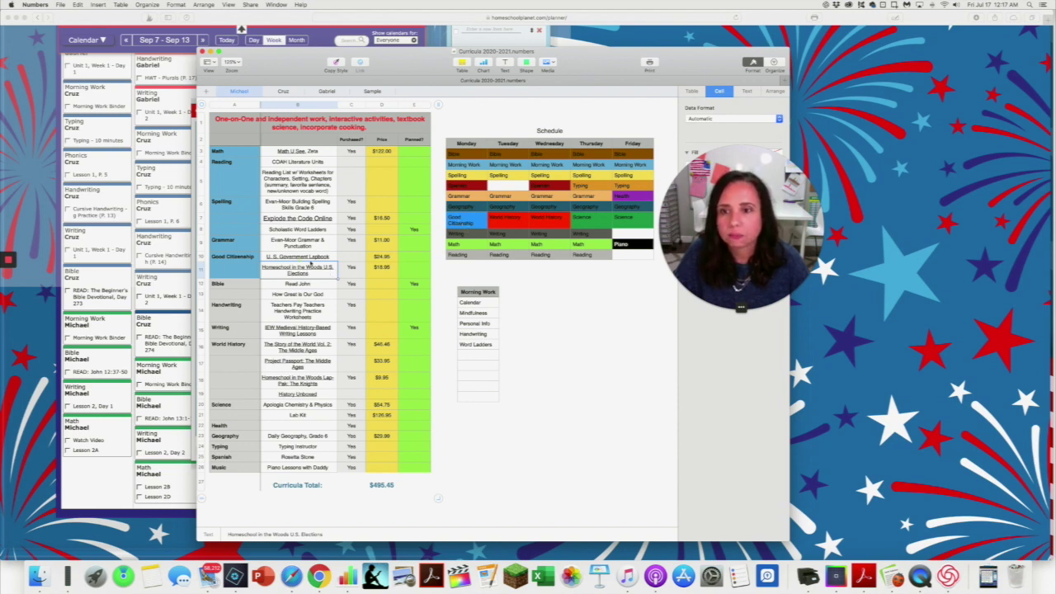
click(328, 258)
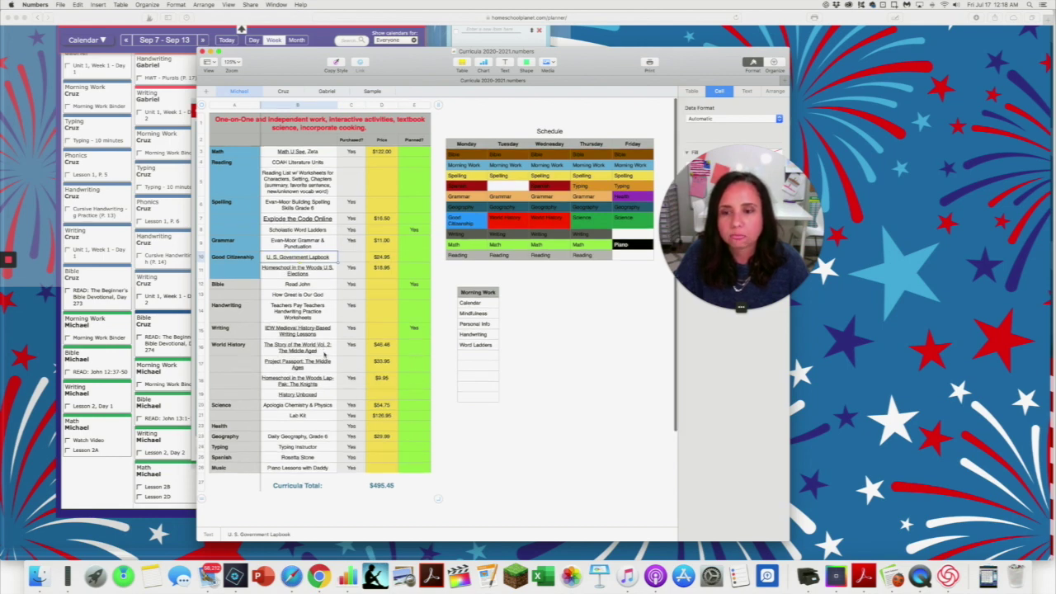
click(324, 353)
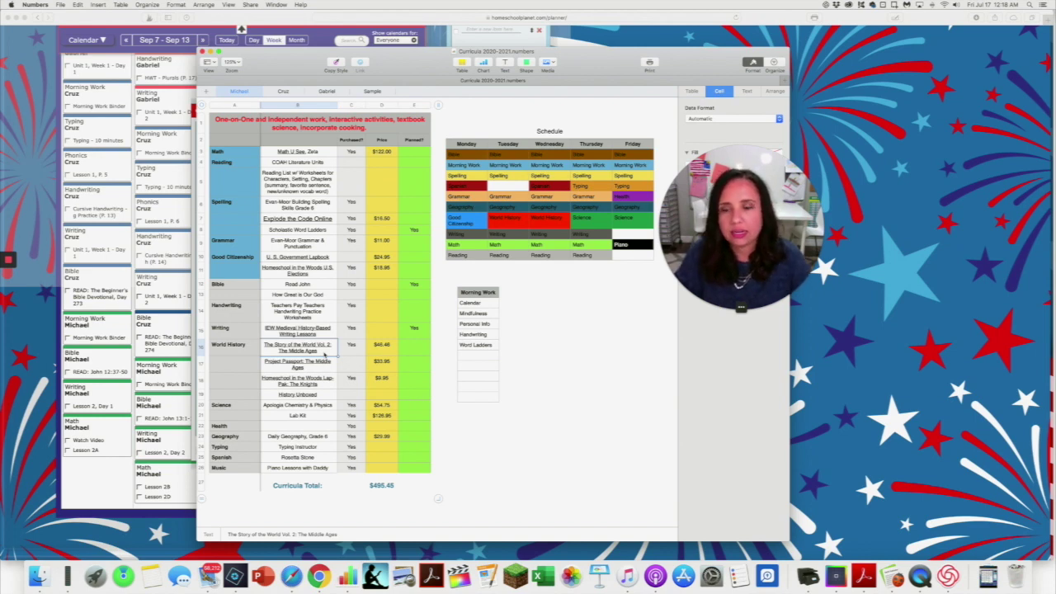
scroll(325, 353, right, 1)
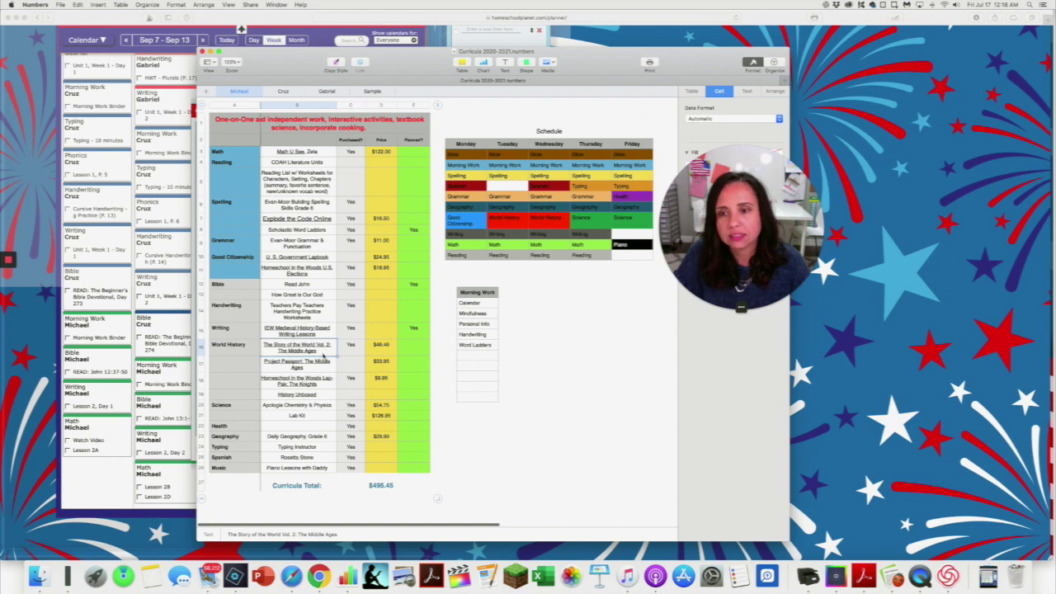
scroll(325, 353, left, 1)
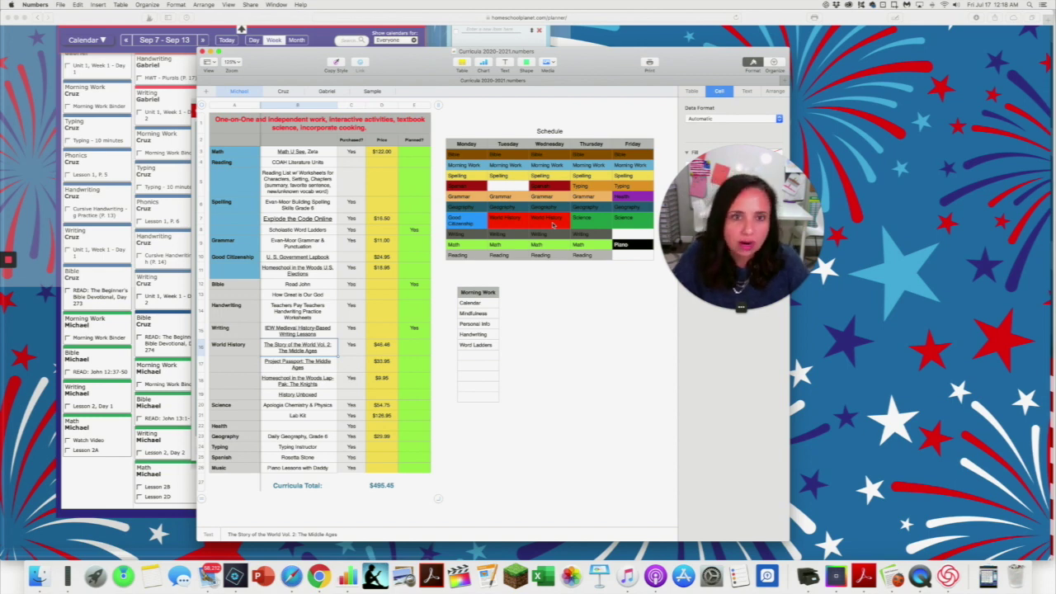
scroll(555, 224, right, 1)
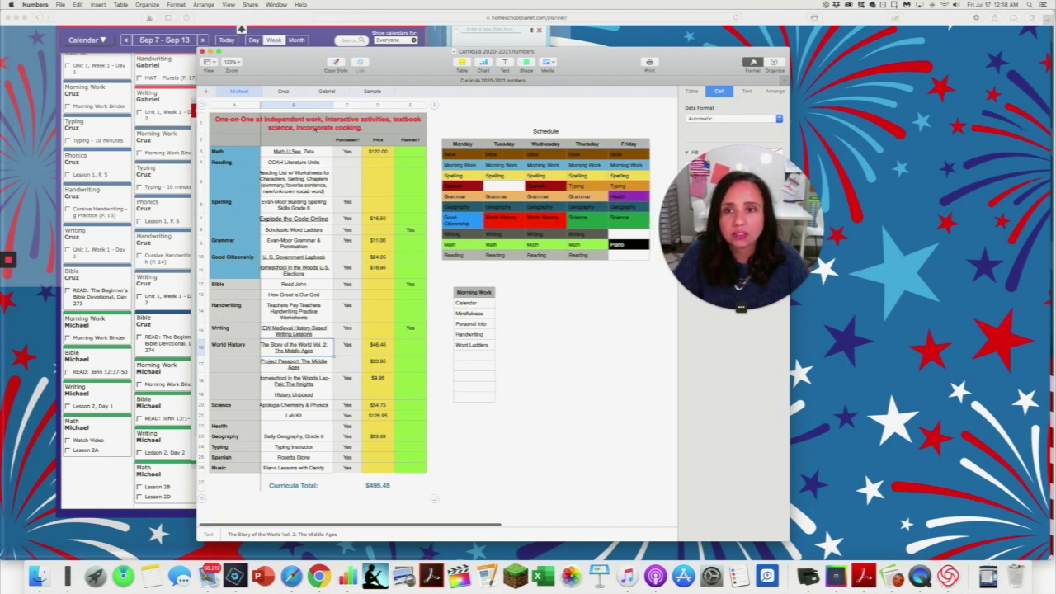
scroll(523, 216, left, 1)
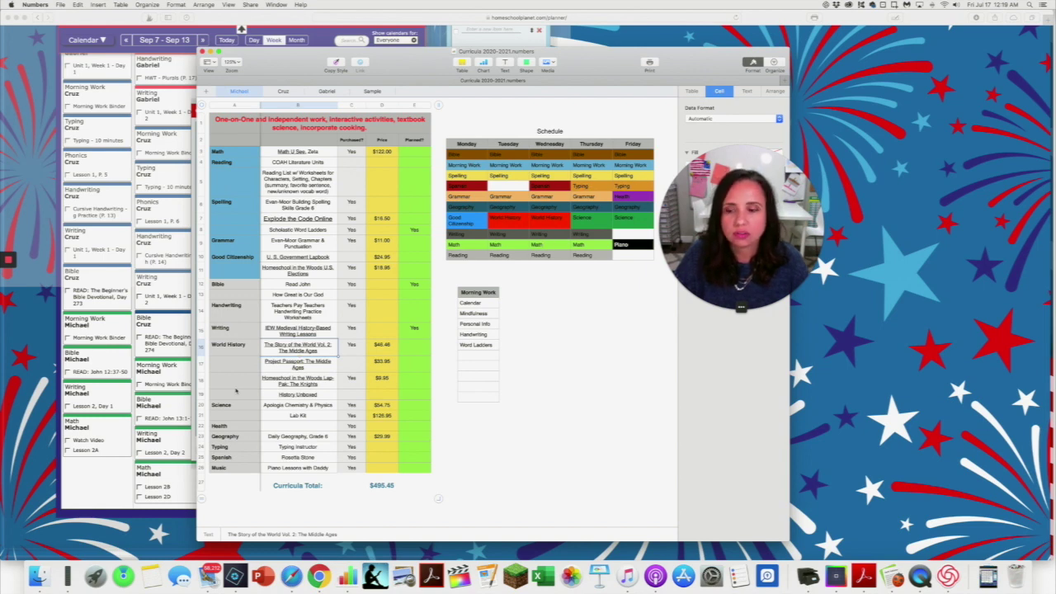
- Return to the Homeschool Planet planner, save and close the Science class, and check the Sep 7 - Sep 13 week
click(99, 472)
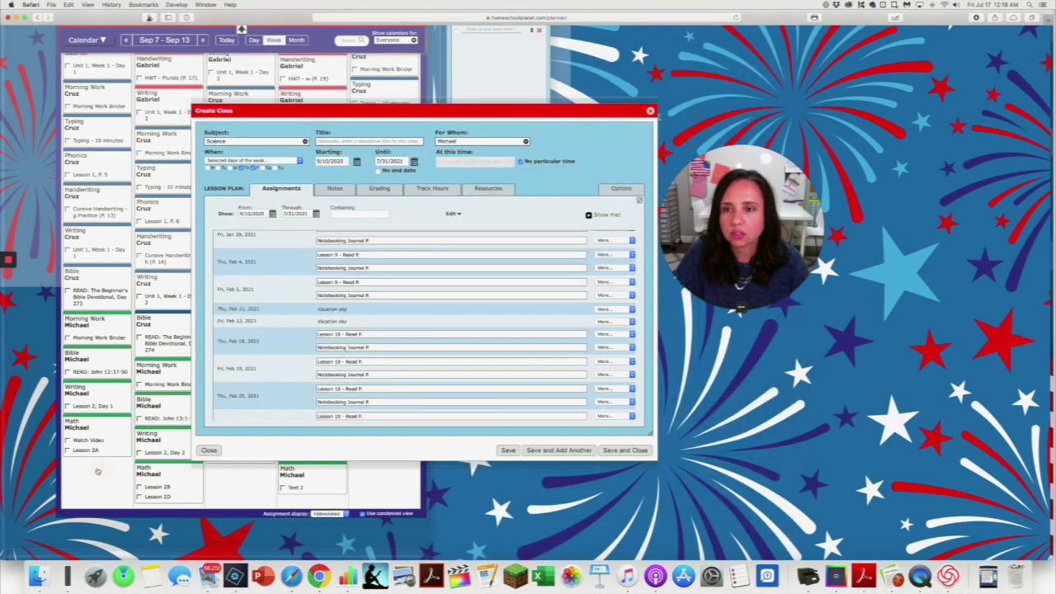
click(624, 452)
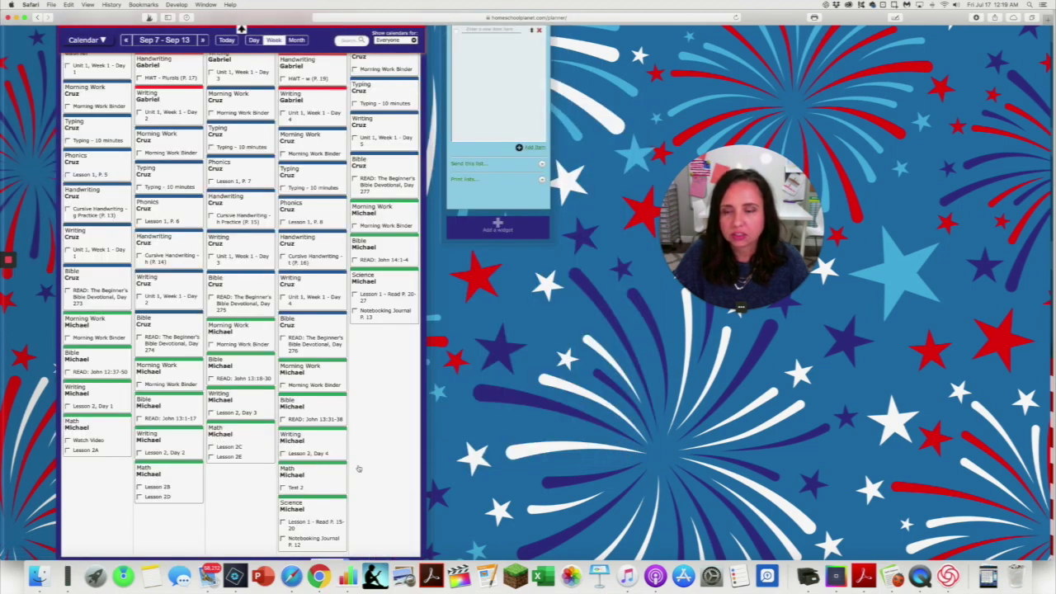
scroll(358, 468, down, 1)
scroll(358, 469, up, 10)
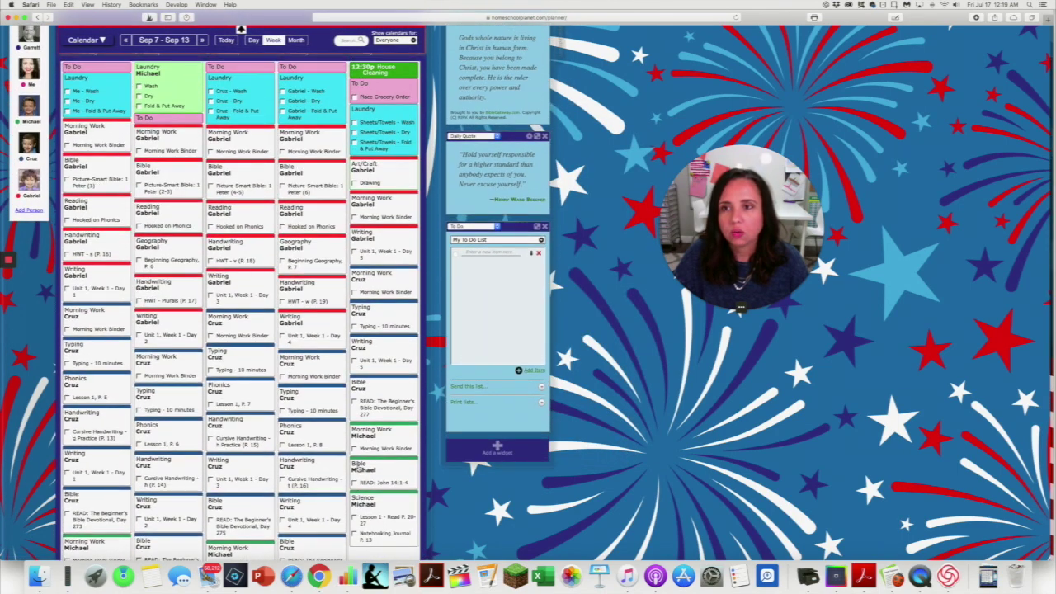
scroll(358, 467, down, 10)
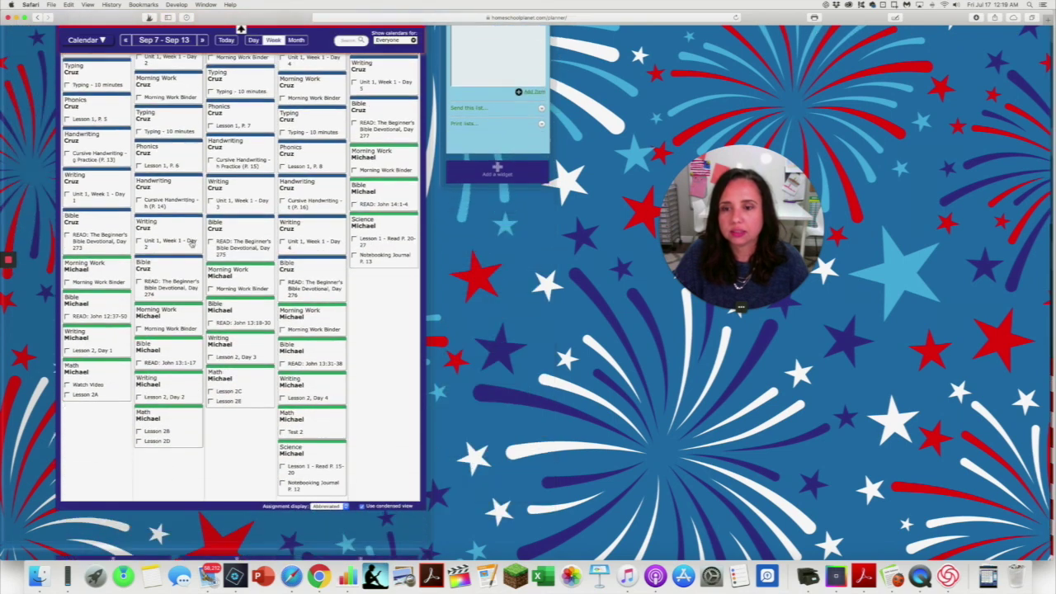
- Go to the Aug 31 - Sep 6 week and start a new class on Thursday, Sep 3
click(126, 40)
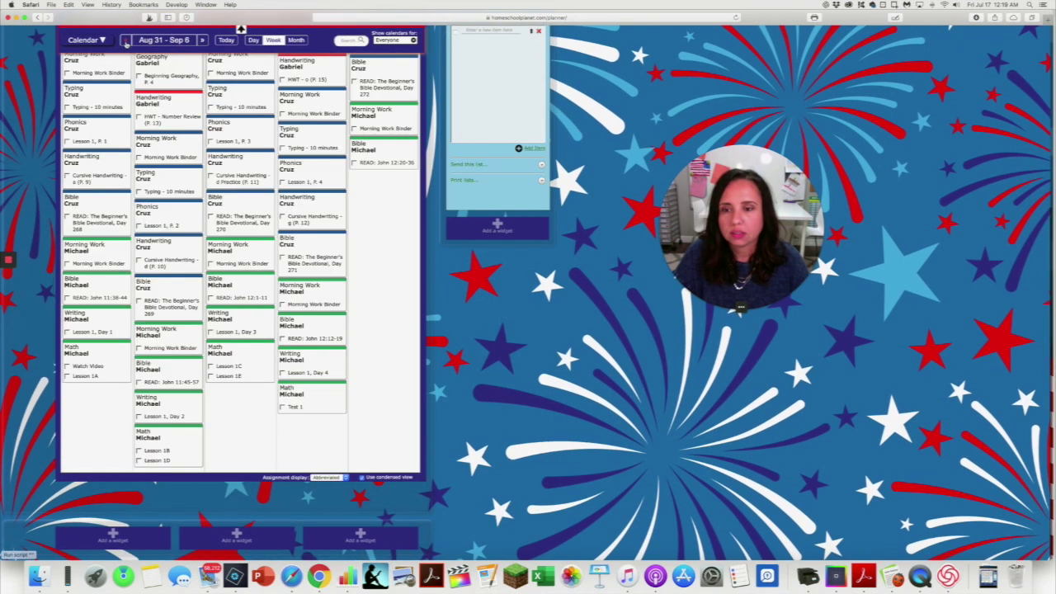
click(309, 435)
click(479, 282)
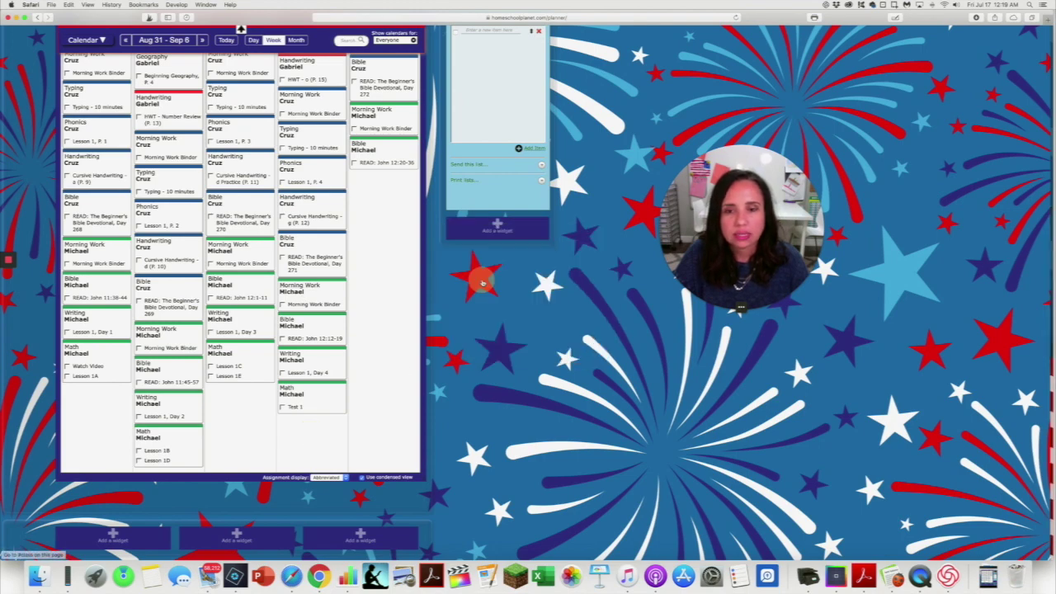
- Set the new class's subject to Typing and assign it to the same student as the Science class
click(418, 161)
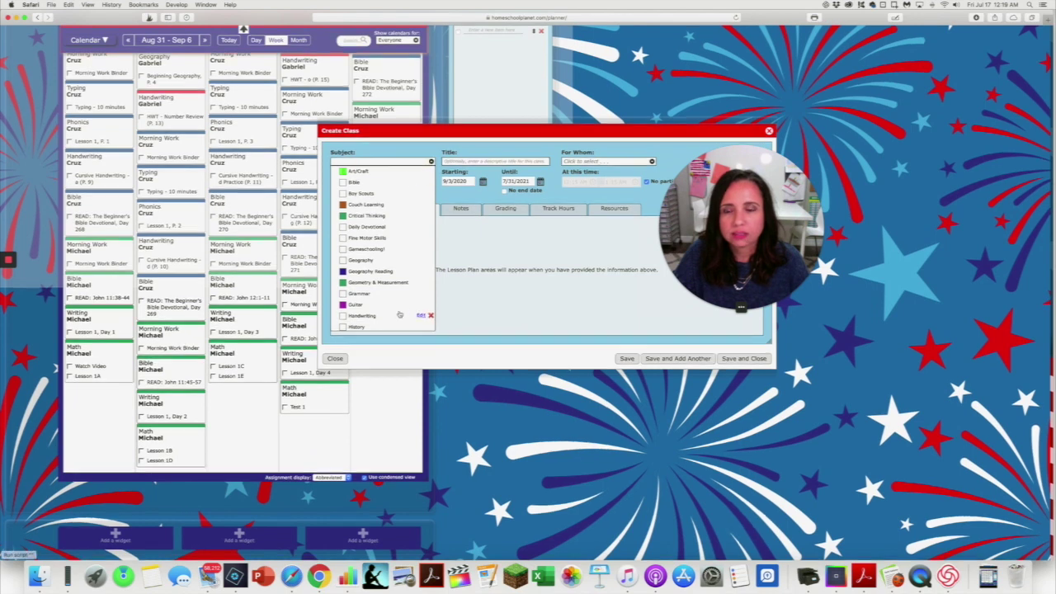
scroll(368, 302, down, 5)
scroll(368, 302, down, 2)
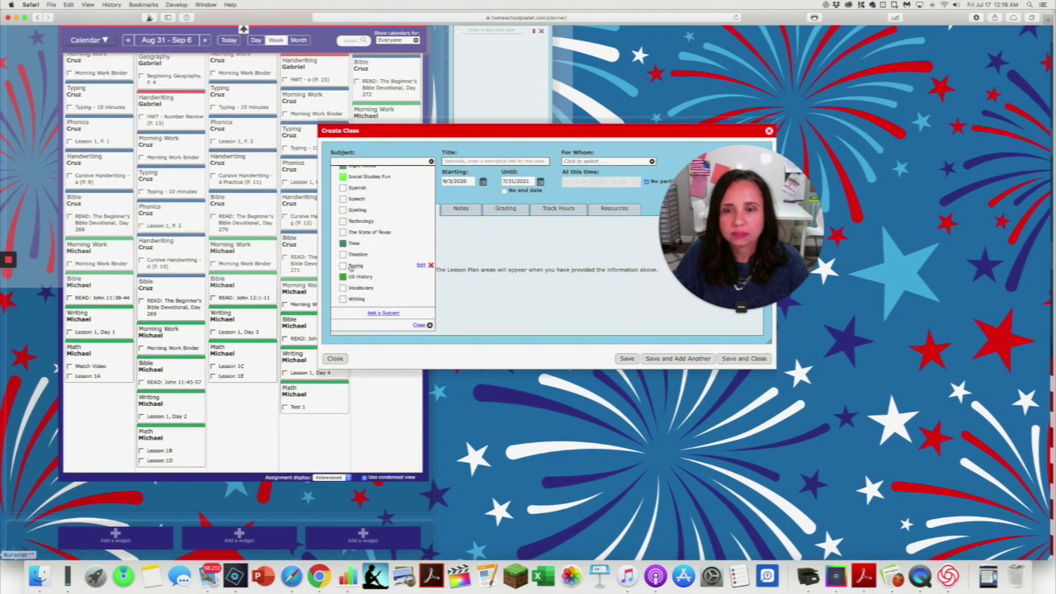
click(349, 268)
drag(495, 133, 387, 134)
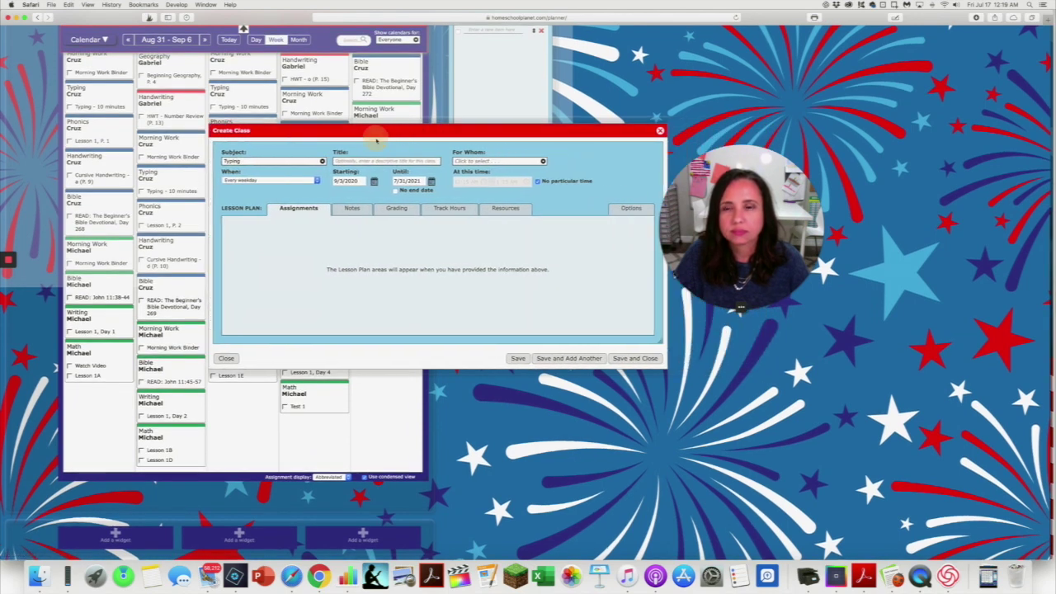
click(487, 162)
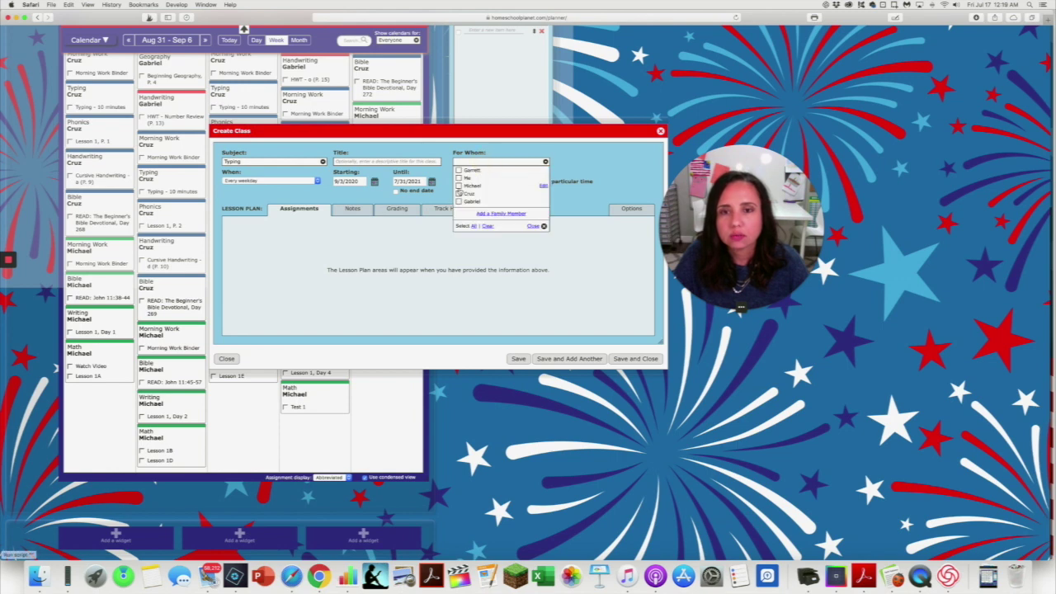
click(460, 187)
- Schedule the Typing class on selected days of the week, keeping only Thursday and Friday
click(272, 181)
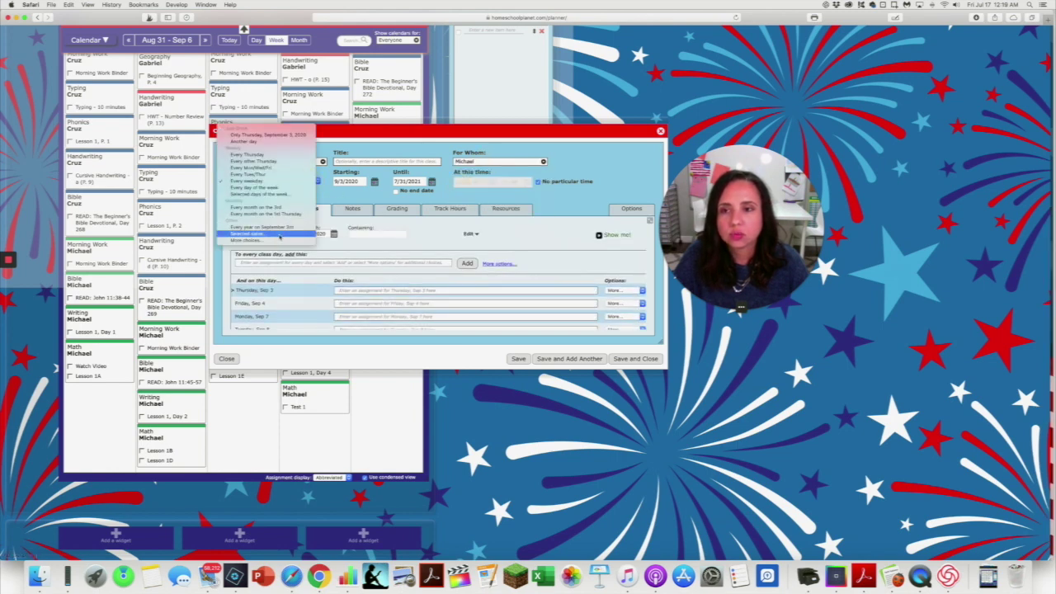
click(265, 194)
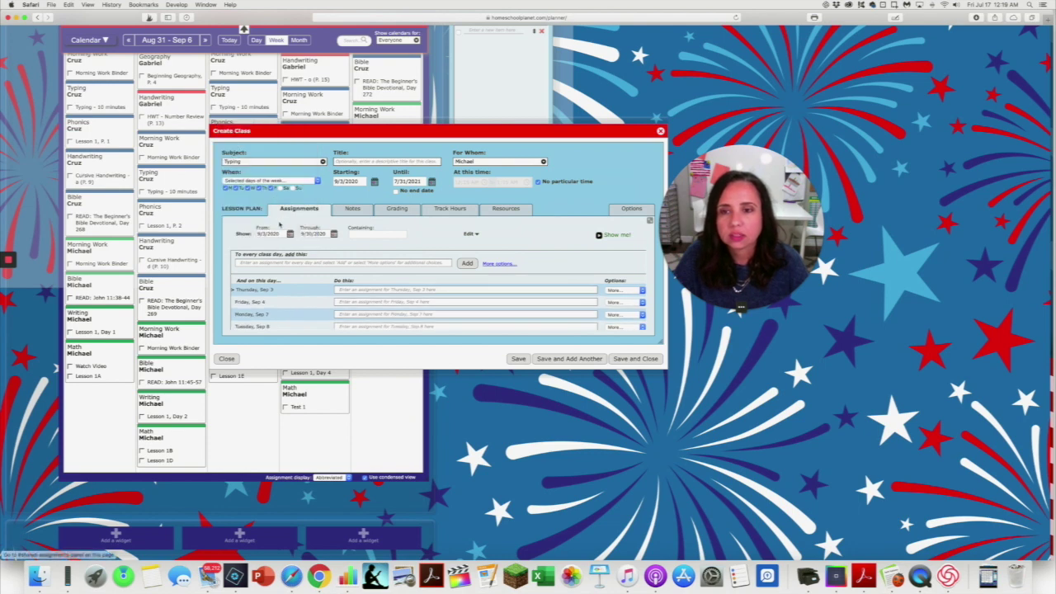
click(227, 188)
click(237, 188)
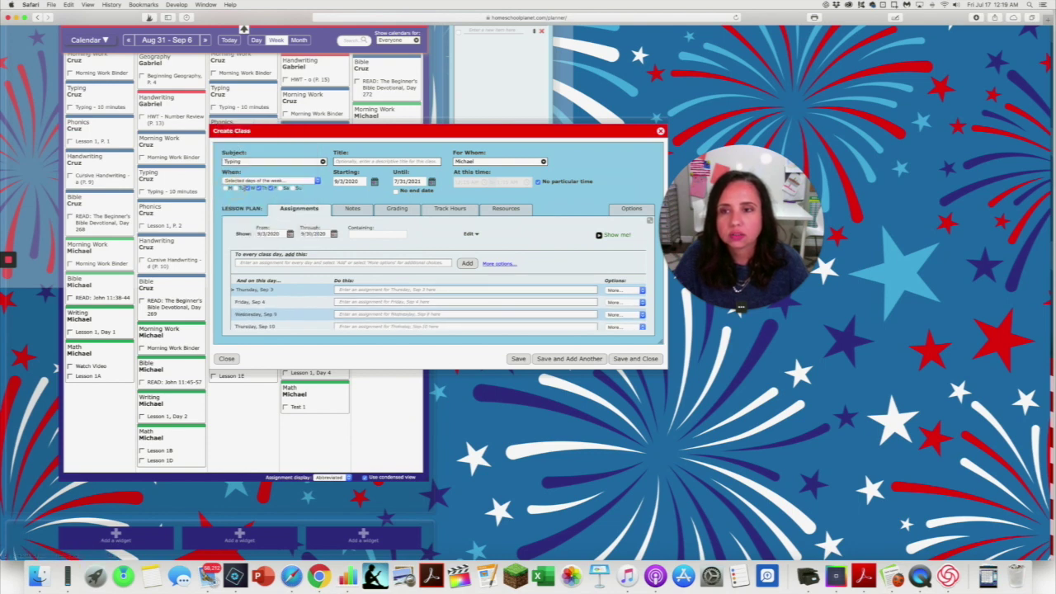
click(246, 188)
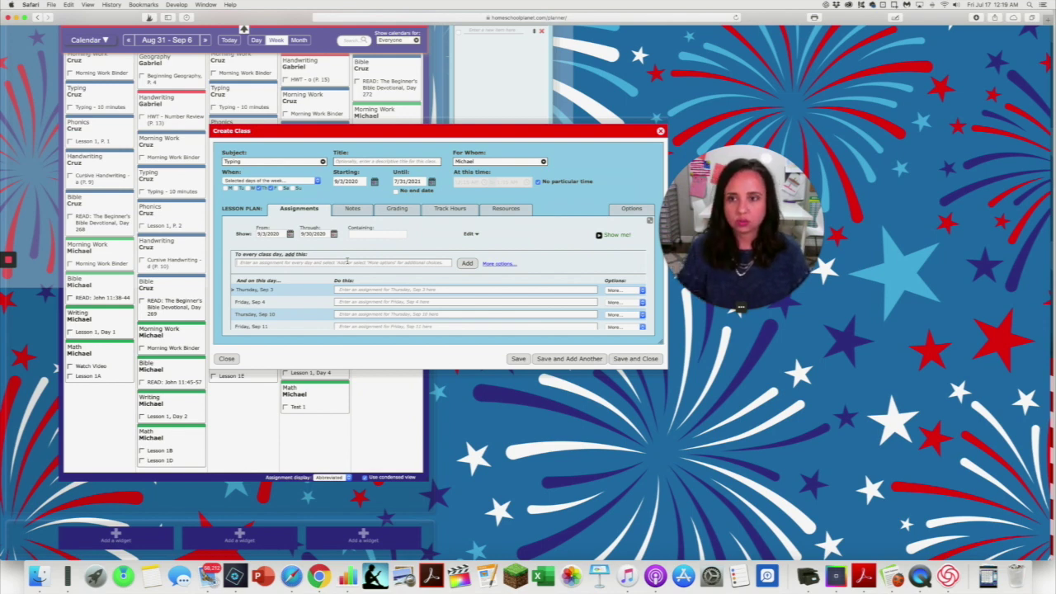
- Add the assignment "Typing Instructor - 10 minutes" to every Typing class day through 7/31/2021
click(347, 262)
text(Typi)
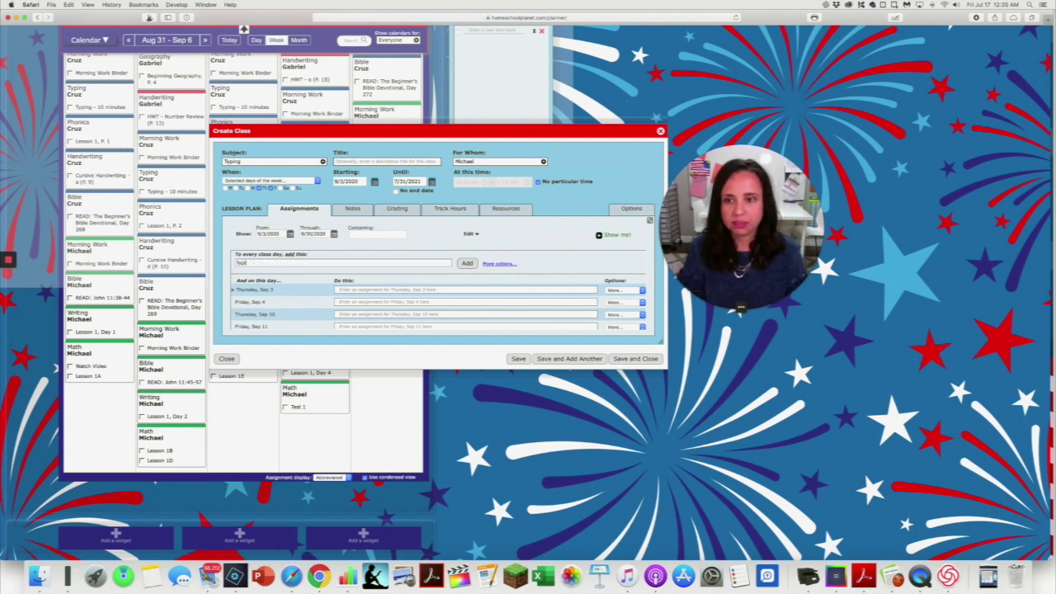
text(ng Instruct)
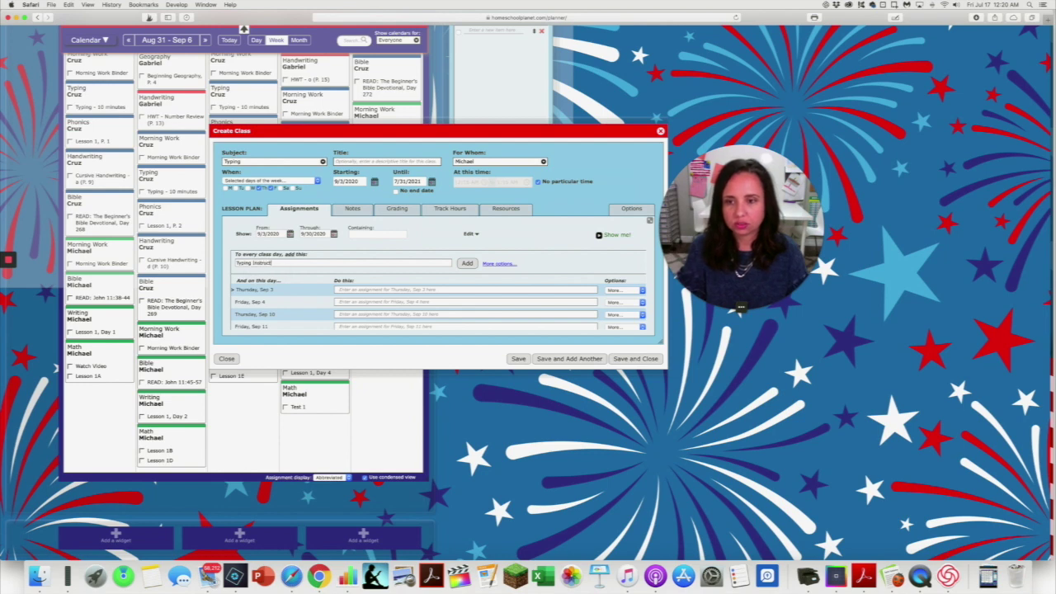
text(or - 10 minutes)
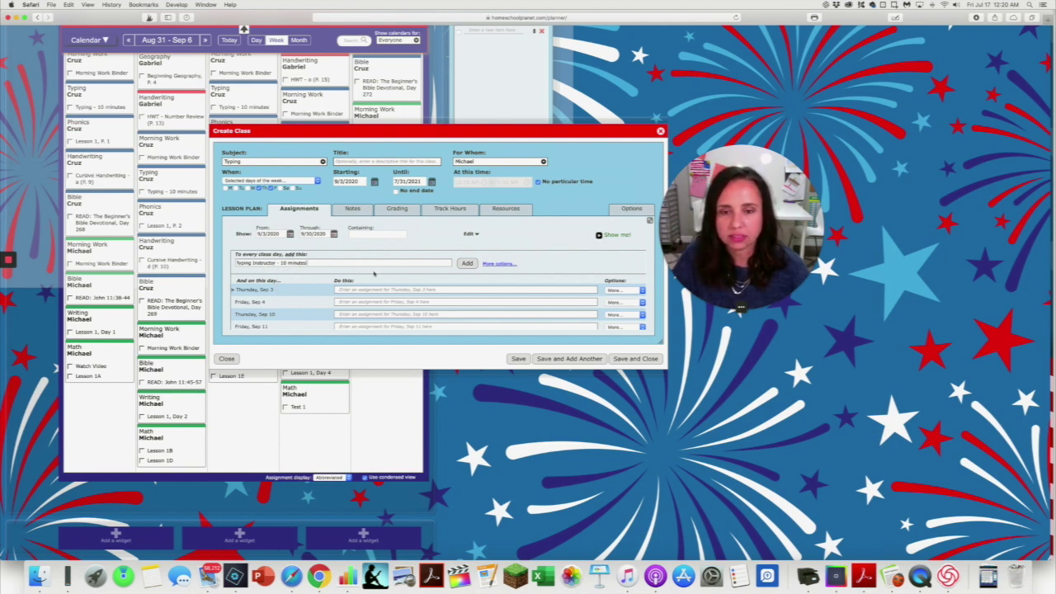
click(333, 234)
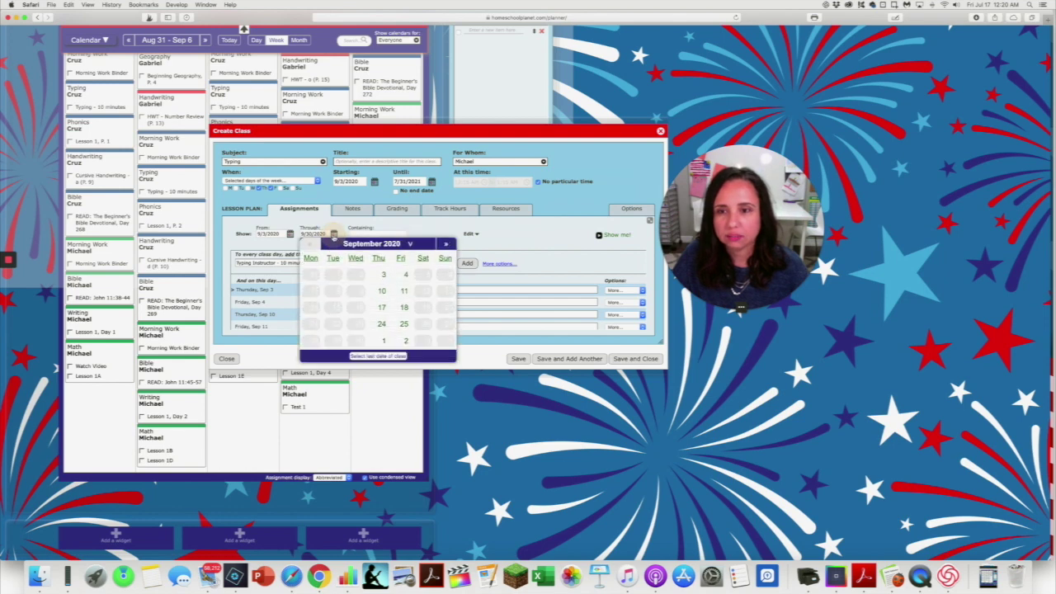
click(378, 355)
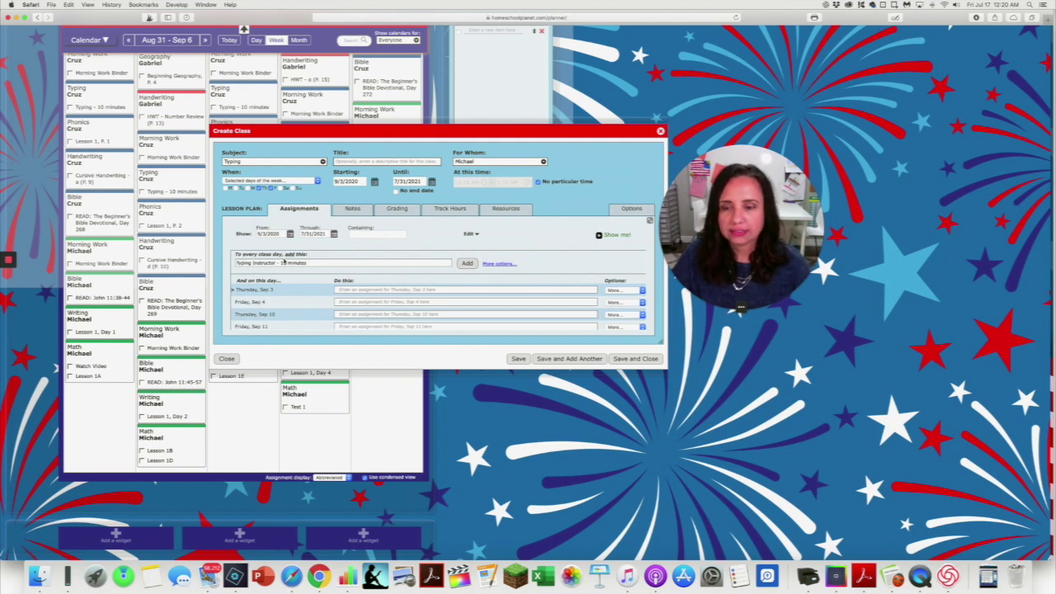
click(467, 263)
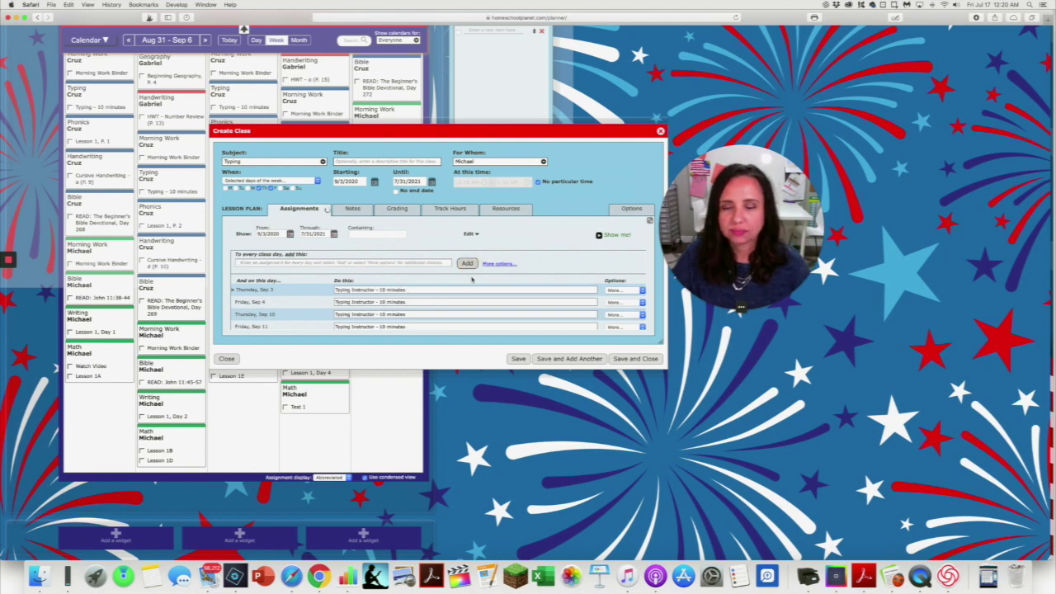
- Check the Typing assignments through the end of July 2021, then save and close the class
scroll(478, 293, down, 20)
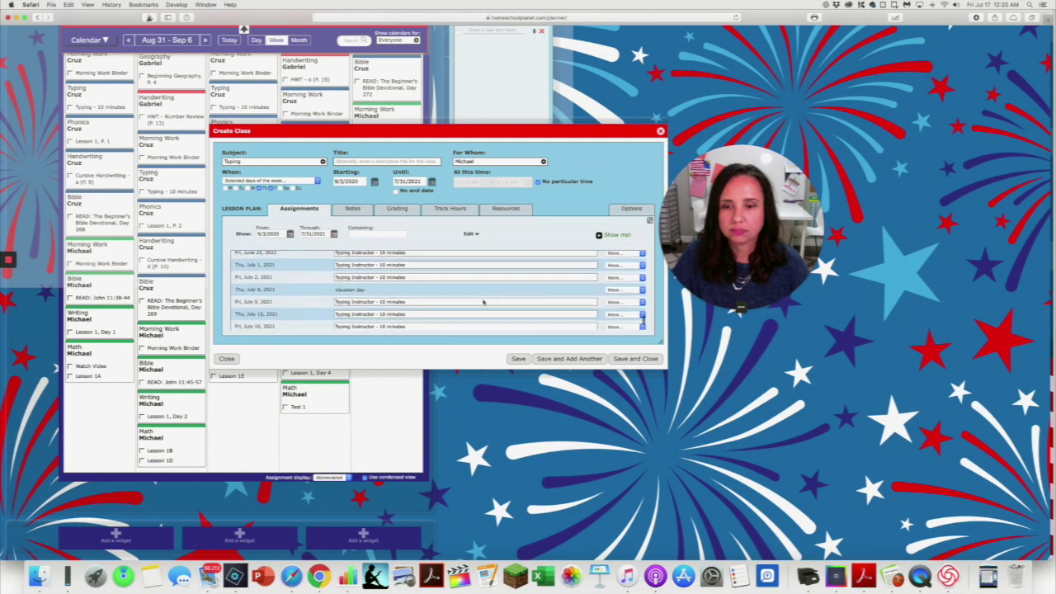
scroll(483, 302, down, 5)
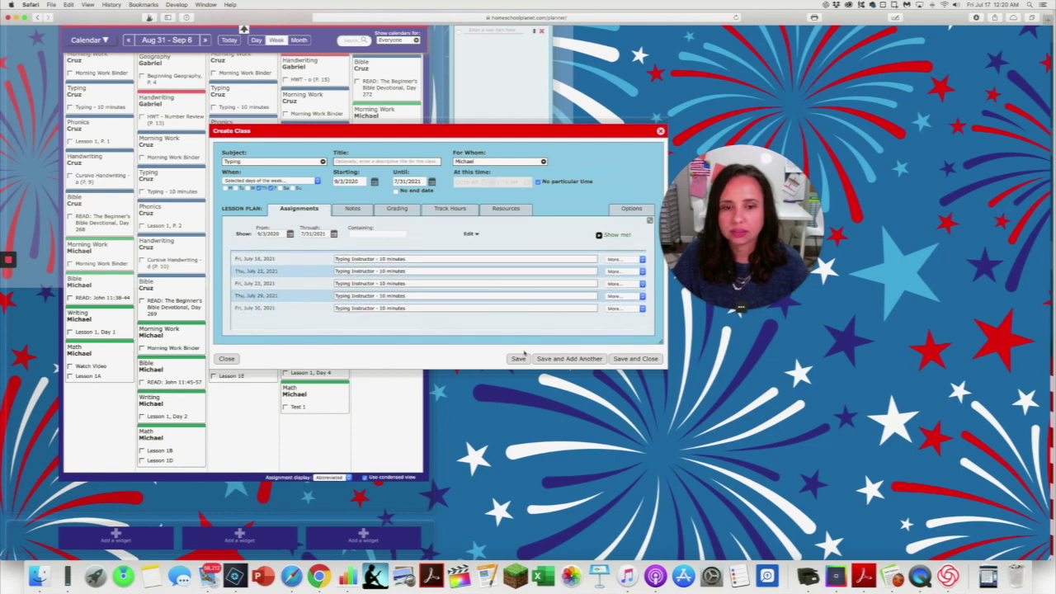
click(629, 358)
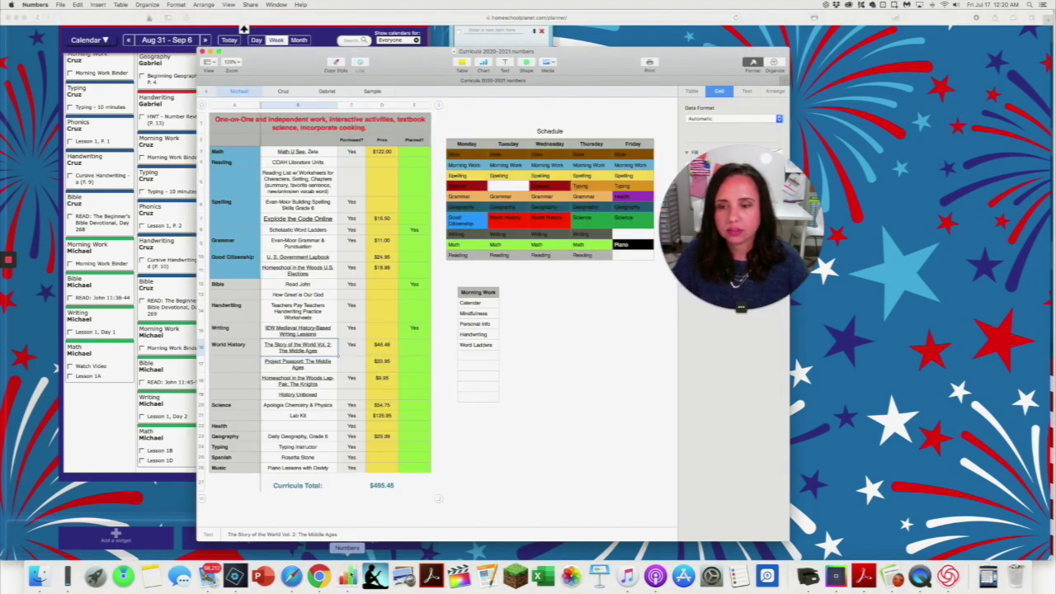
- Switch to the Curricula 2020-2021 spreadsheet in Numbers and mark Typing Instructor as planned with "Yes"
click(347, 576)
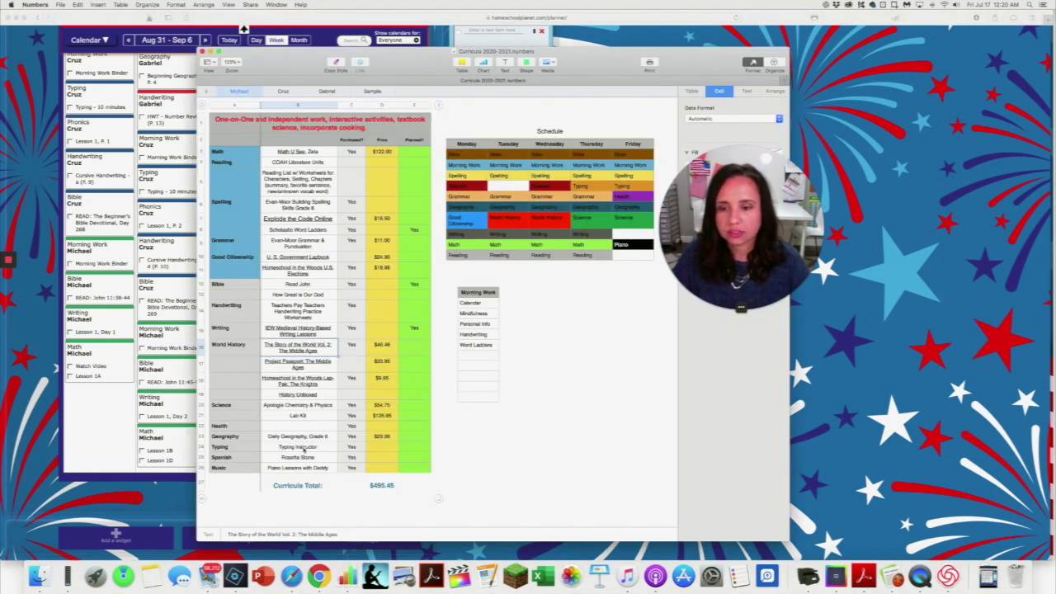
click(412, 449)
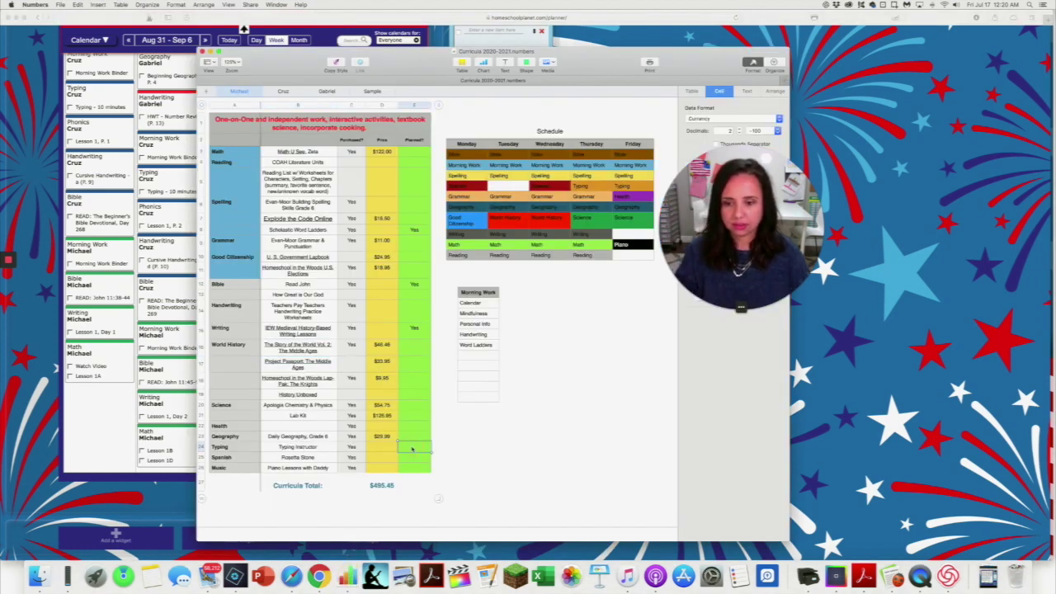
text(Yes)
key(Return)
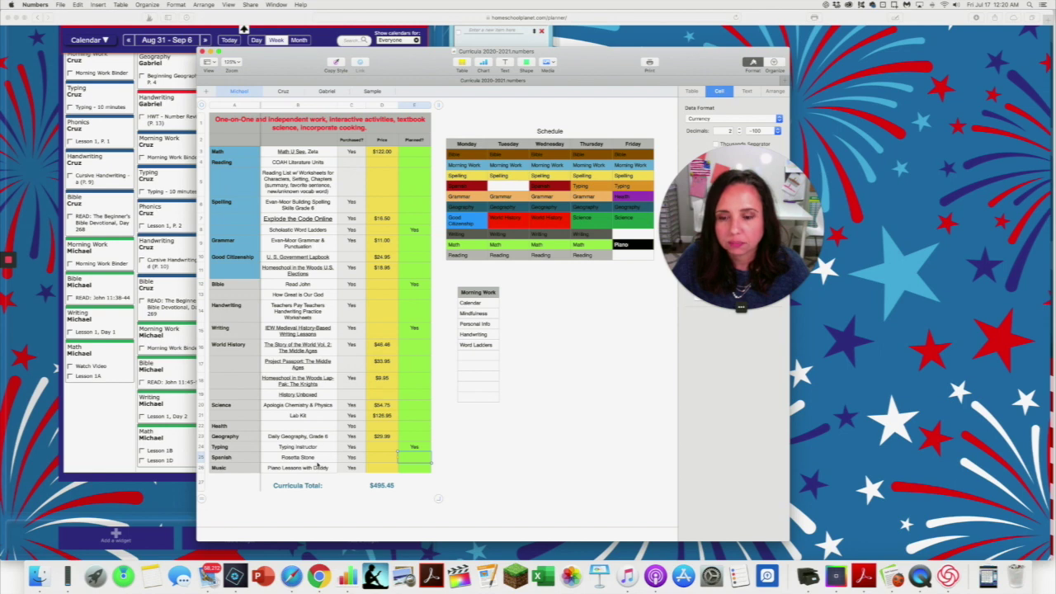
- Check the planner's Sep 7 - Sep 13 week against the Rosetta Stone entry and the Spanish slots in the curricula schedule
click(290, 459)
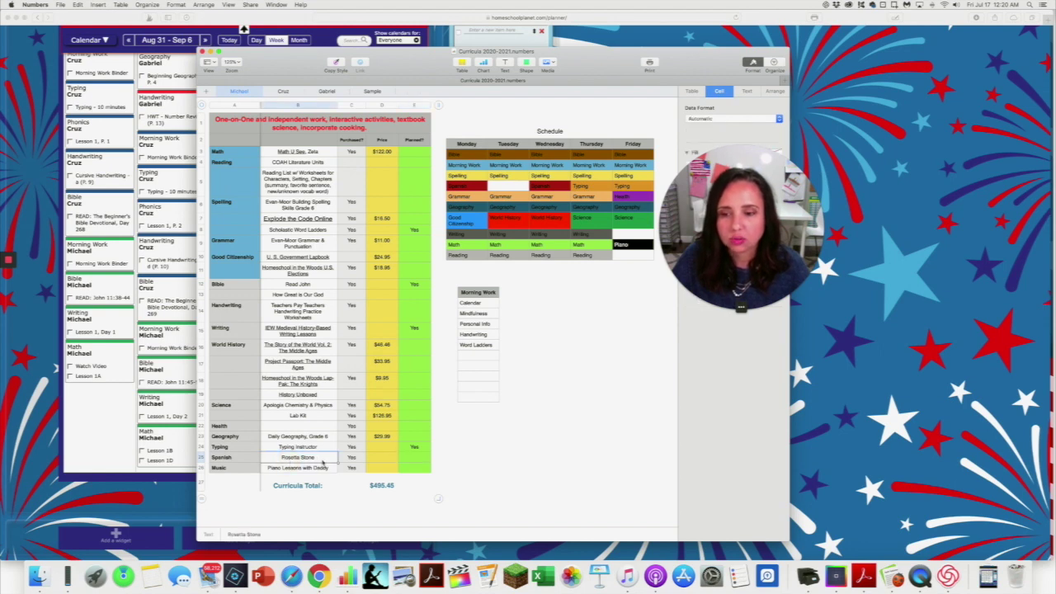
click(107, 432)
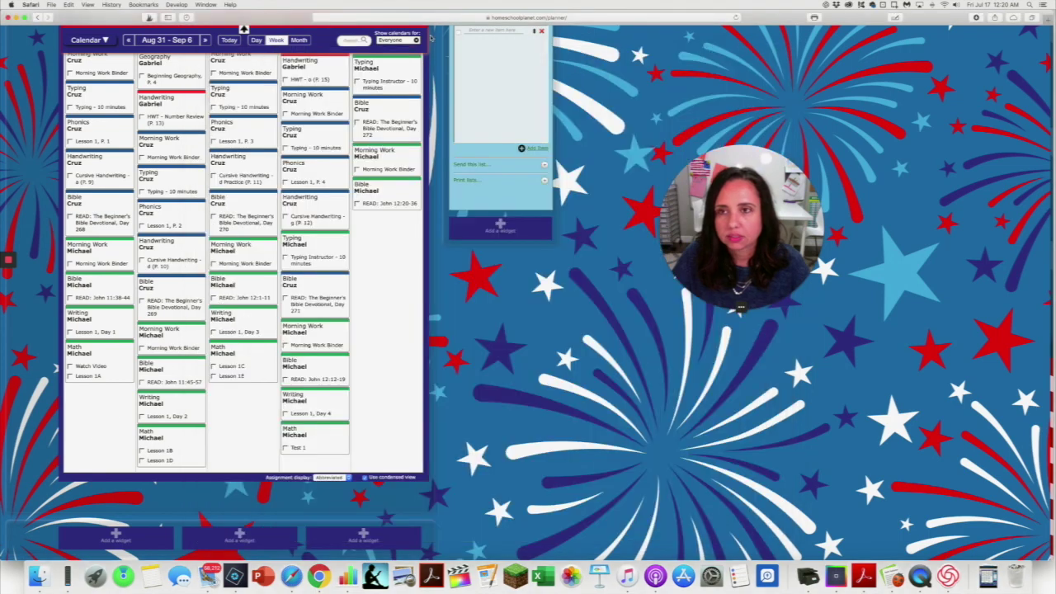
click(207, 40)
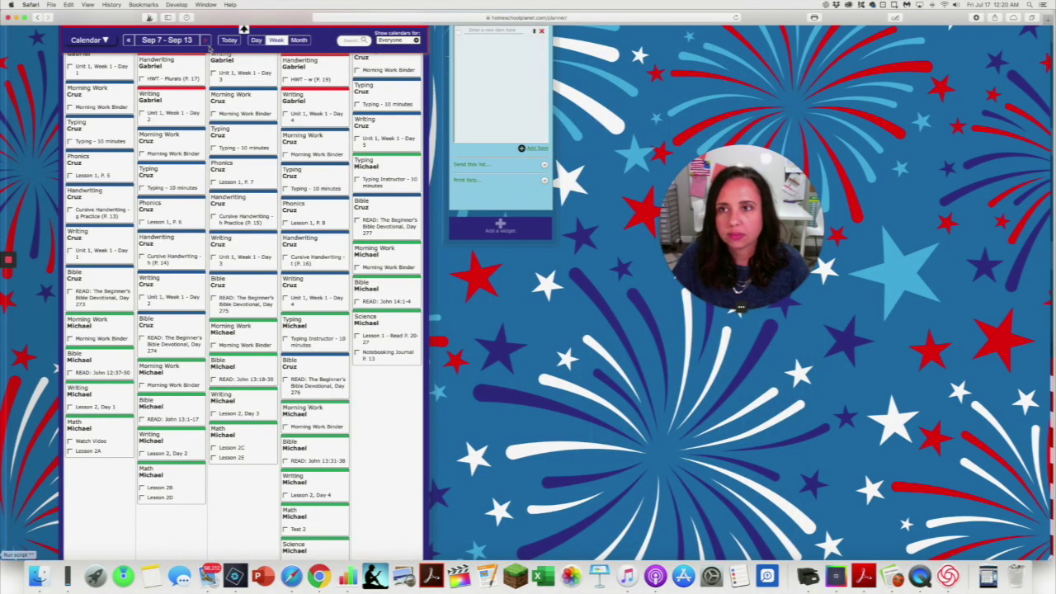
scroll(132, 376, down, 5)
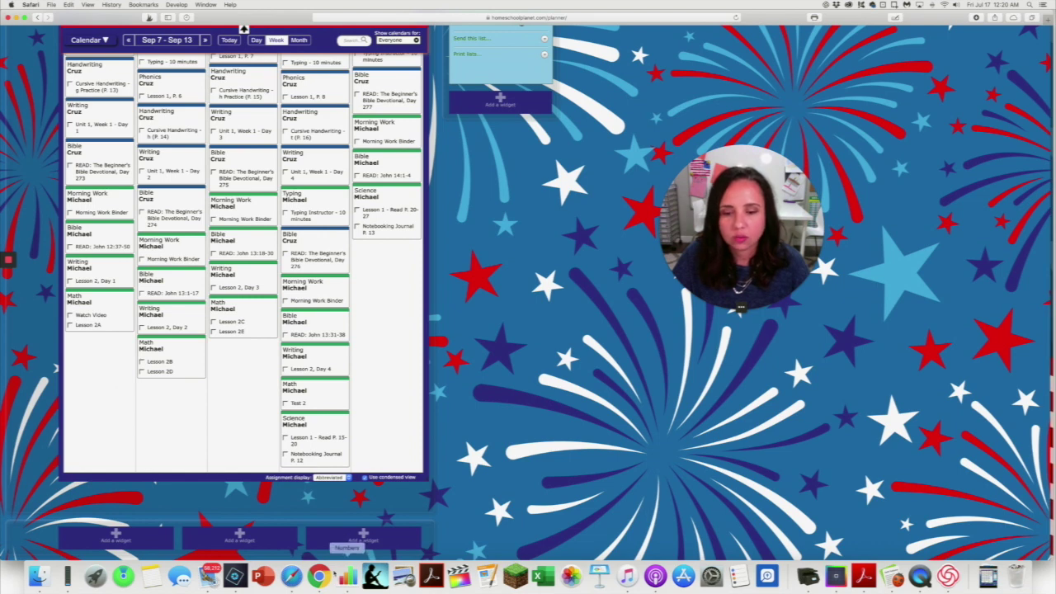
click(346, 576)
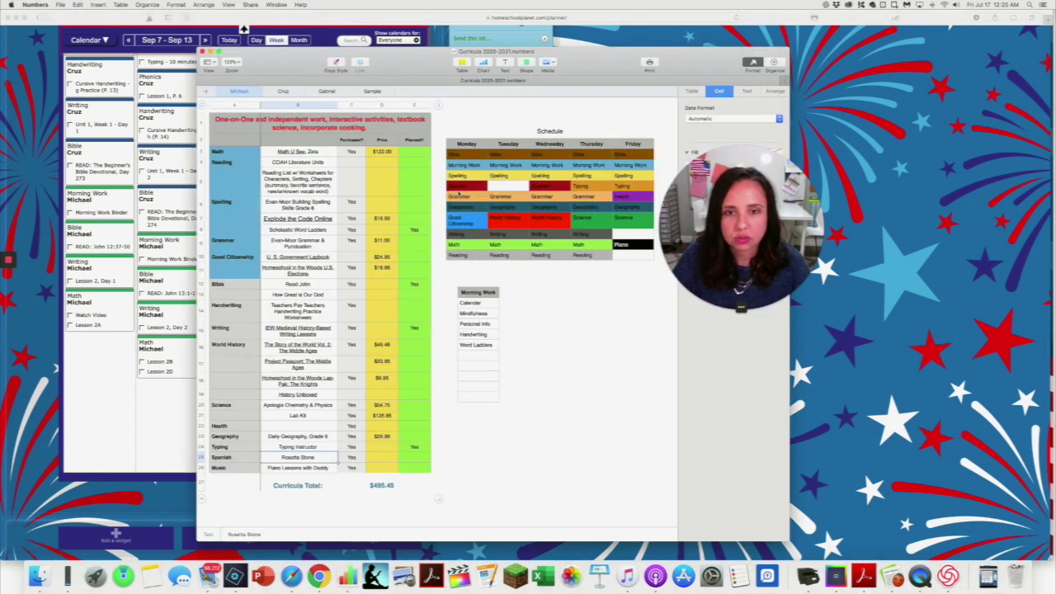
click(547, 188)
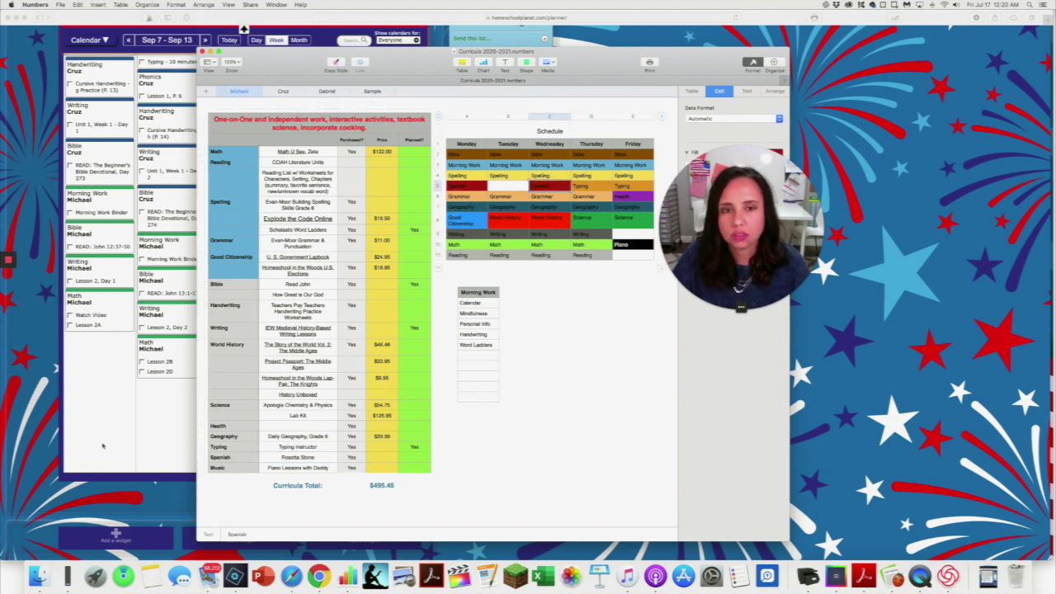
- Return to the Homeschool Planet planner and start a new class on Monday, Sep 7, with the subject Spanish
click(102, 446)
click(104, 444)
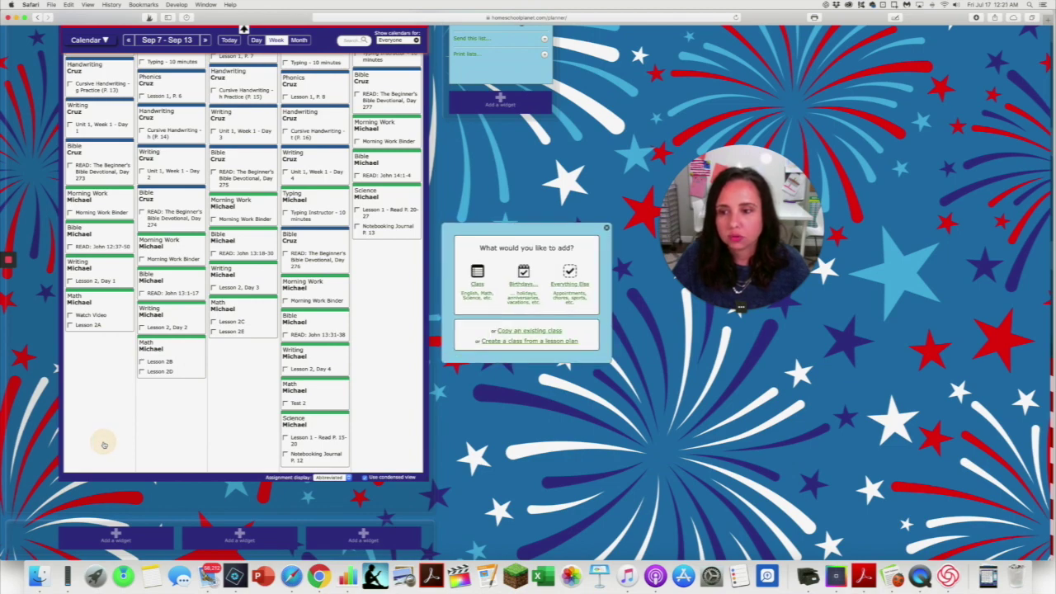
click(476, 279)
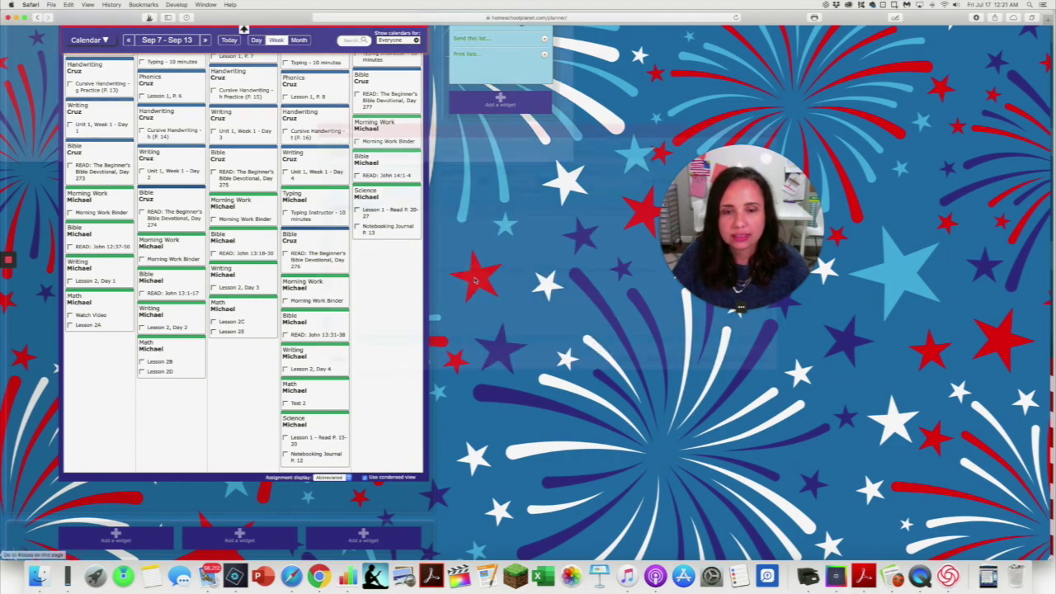
click(391, 162)
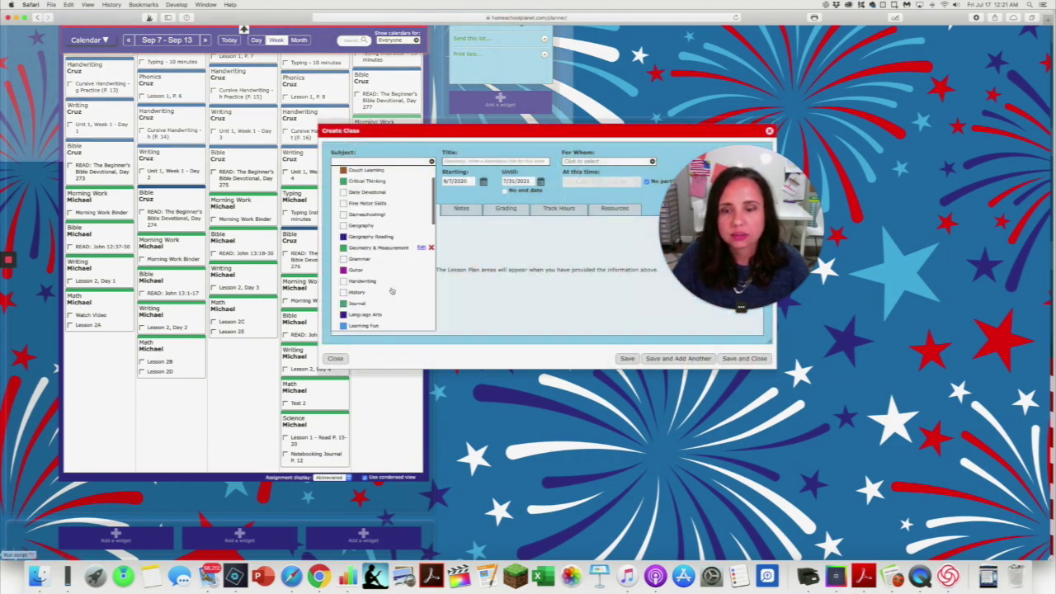
scroll(392, 290, down, 5)
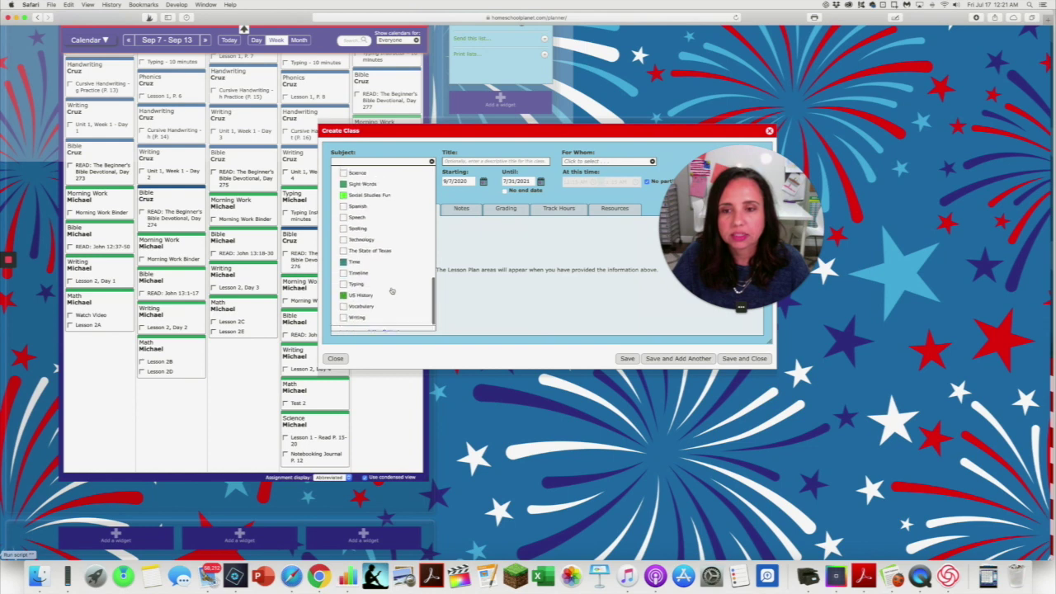
click(348, 190)
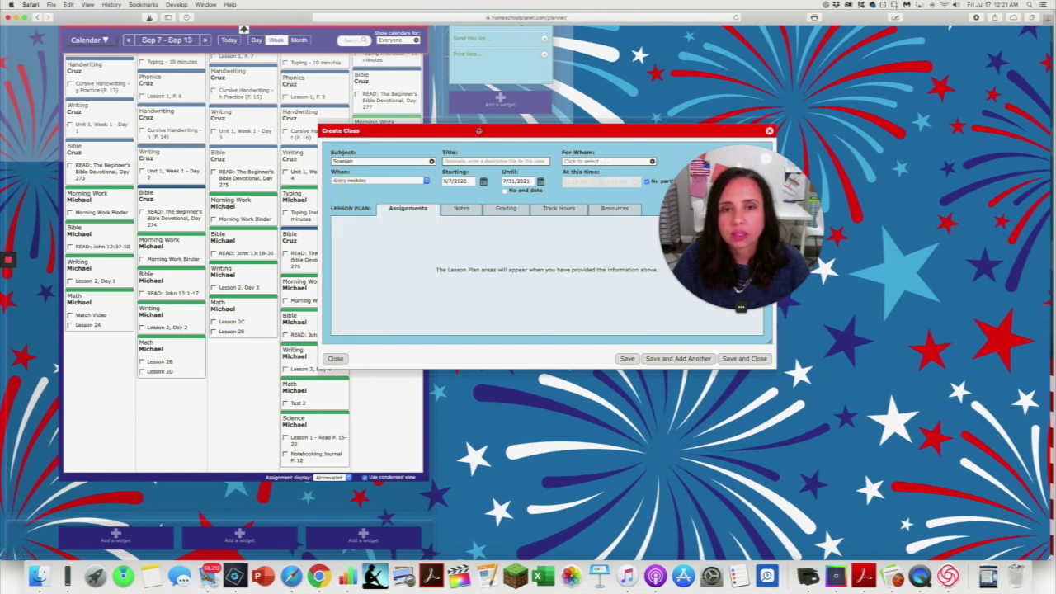
- Schedule the Spanish class on Mondays and Wednesdays only and assign it to the same student as the Typing class
click(307, 181)
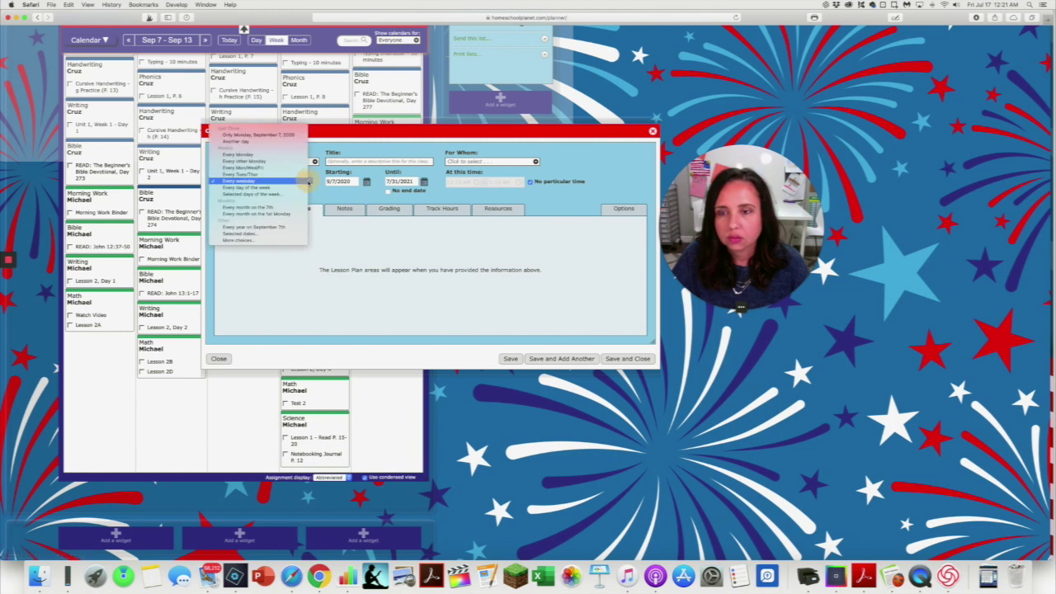
click(272, 194)
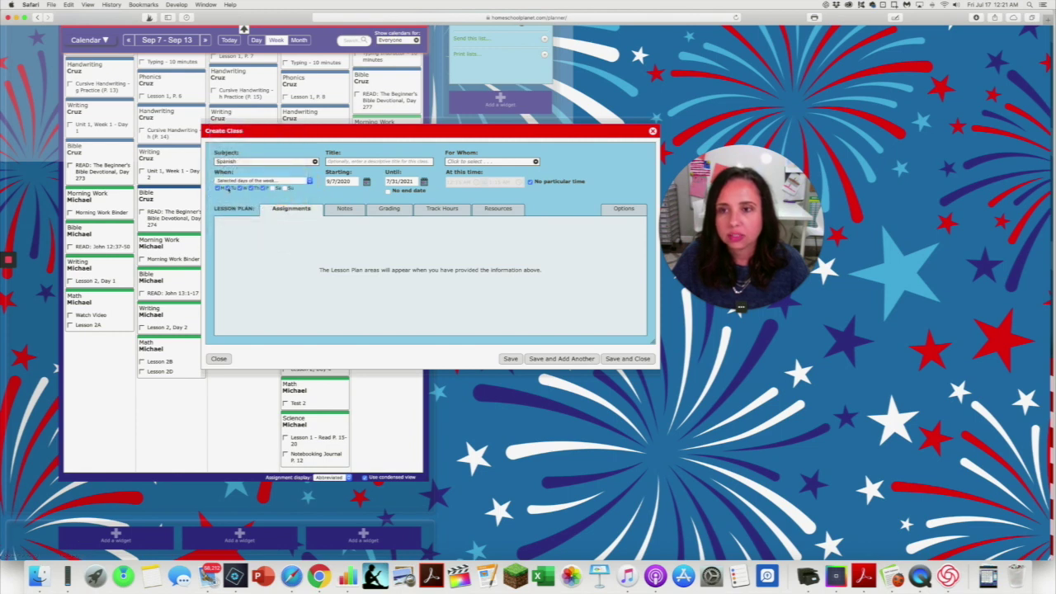
click(229, 188)
click(241, 188)
click(251, 188)
click(263, 188)
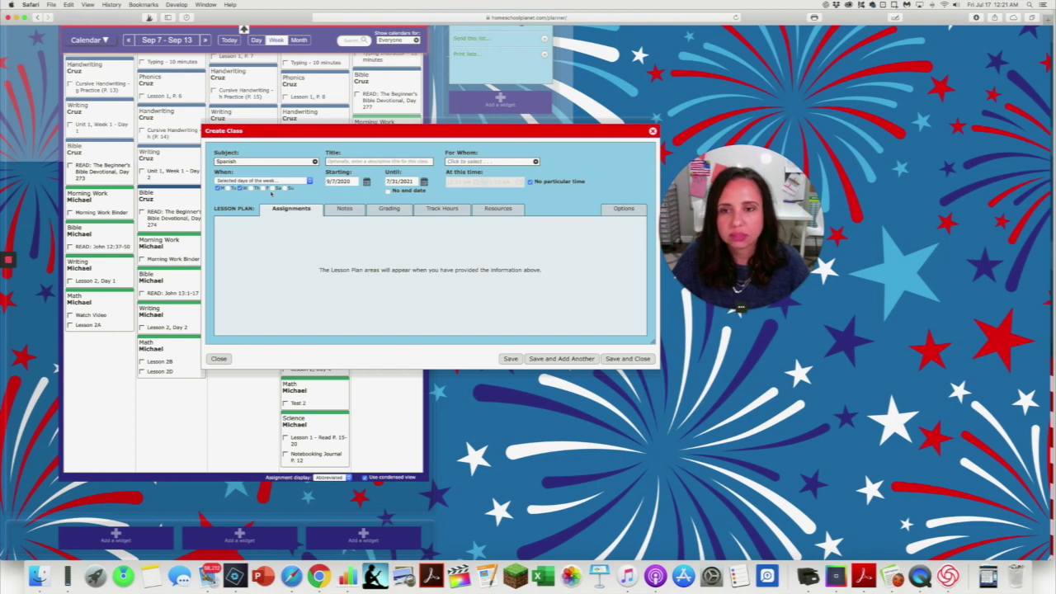
click(505, 162)
click(462, 186)
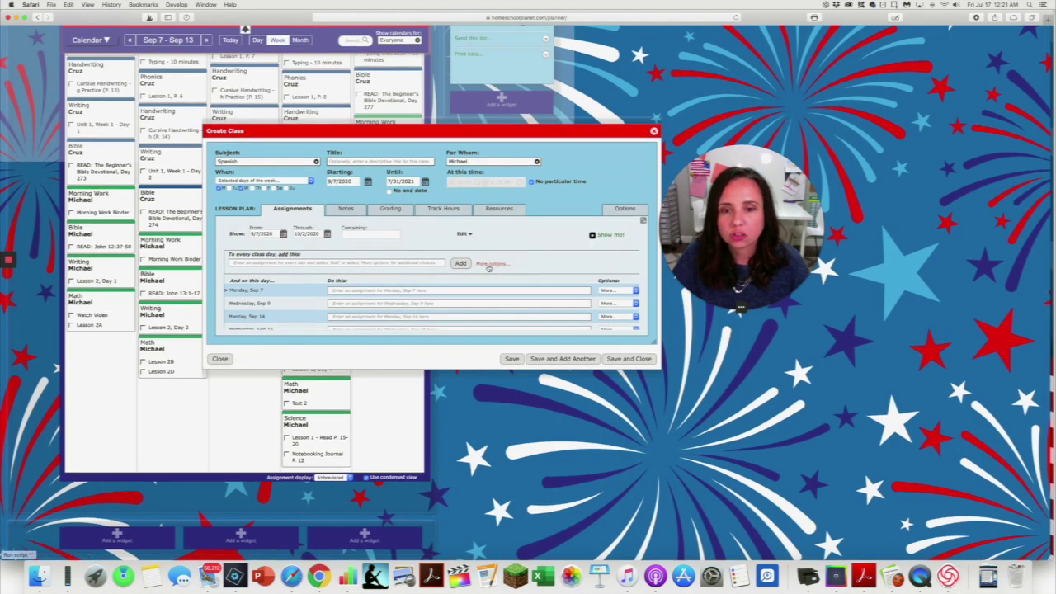
- Start generating the Spanish assignments as a recurring pattern, keeping the offered date range and the Monday and Wednesday scheduling
click(490, 264)
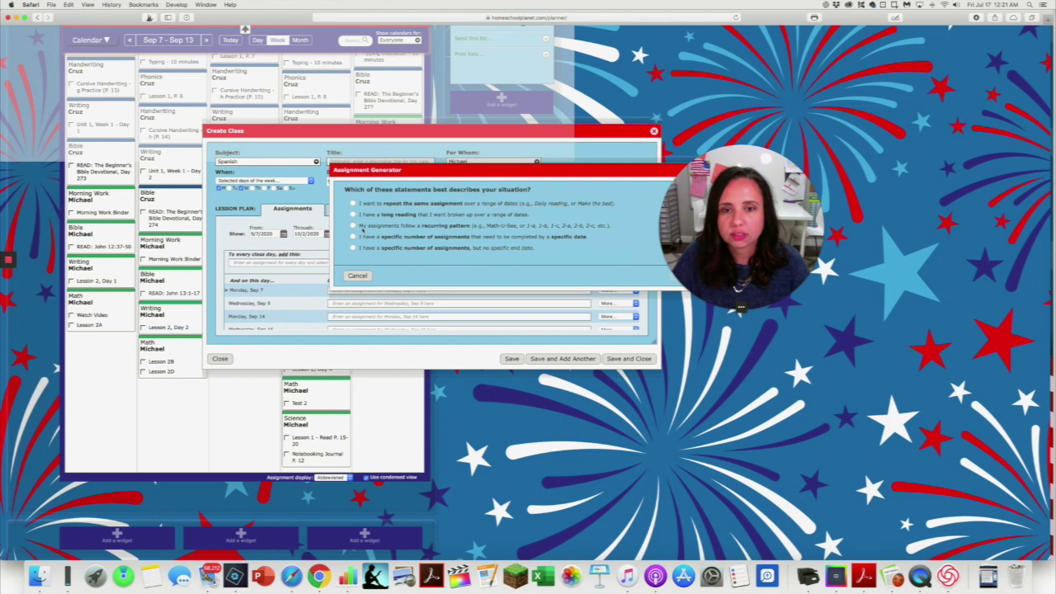
click(361, 227)
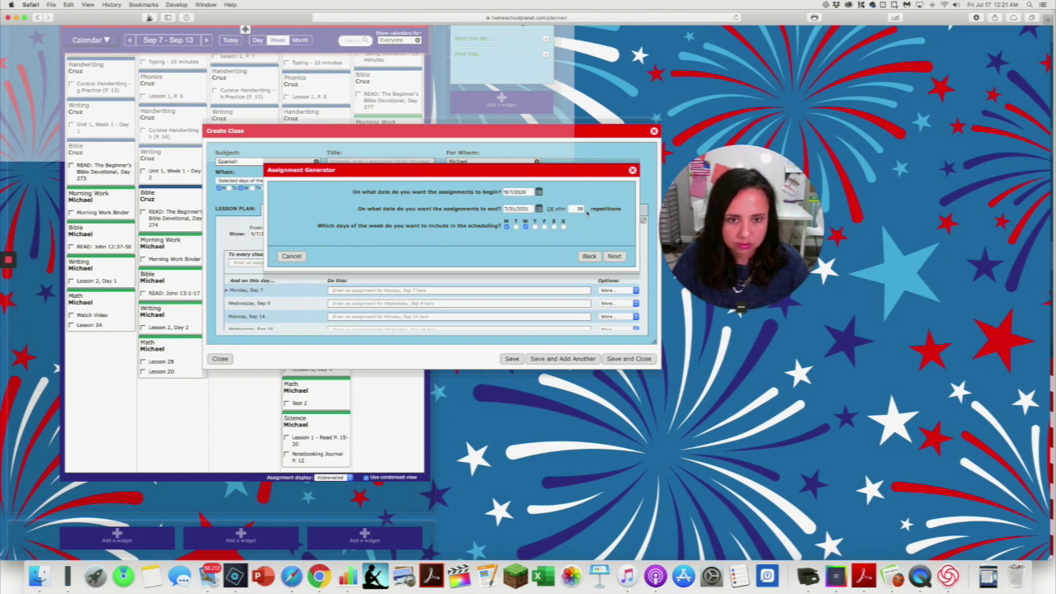
click(615, 256)
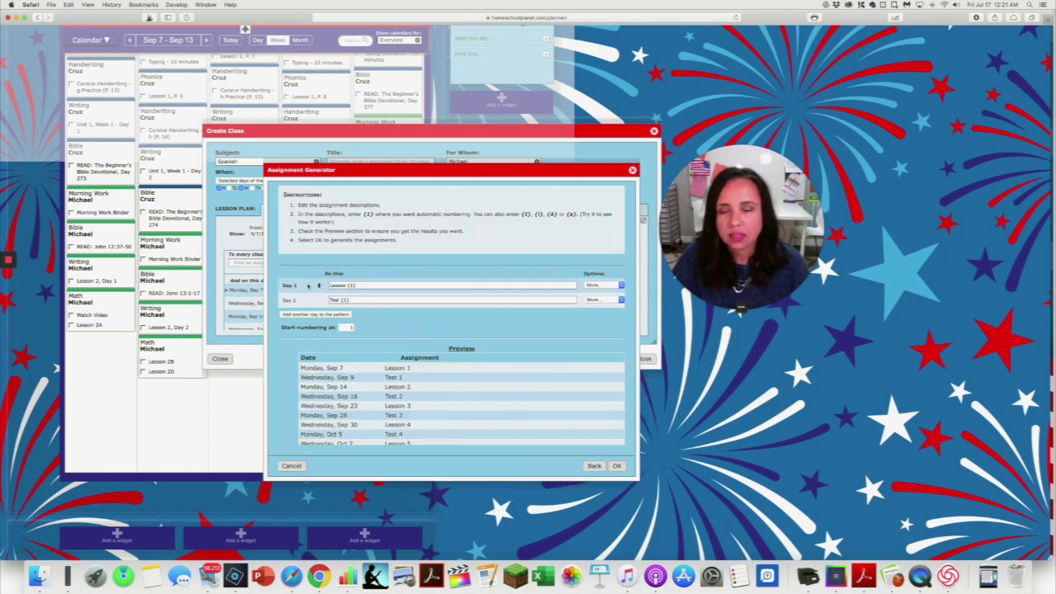
- Define the two-day assignment pattern as "Rosetta Stone - 10 minutes" on Day 1 and "Quizlet - 2 rounds" on Day 2
triple_click(352, 286)
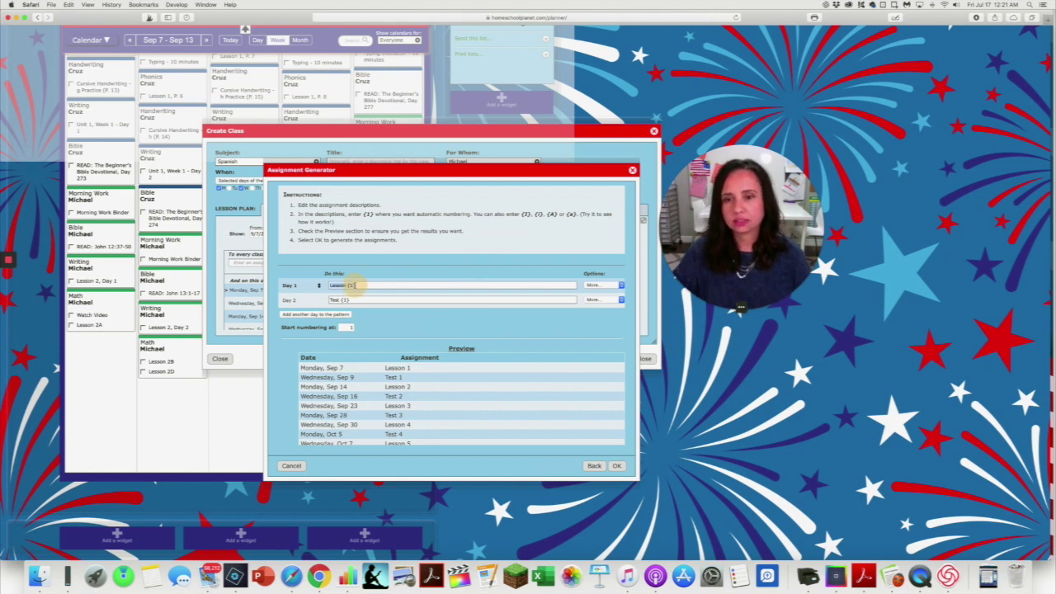
text(Rosett)
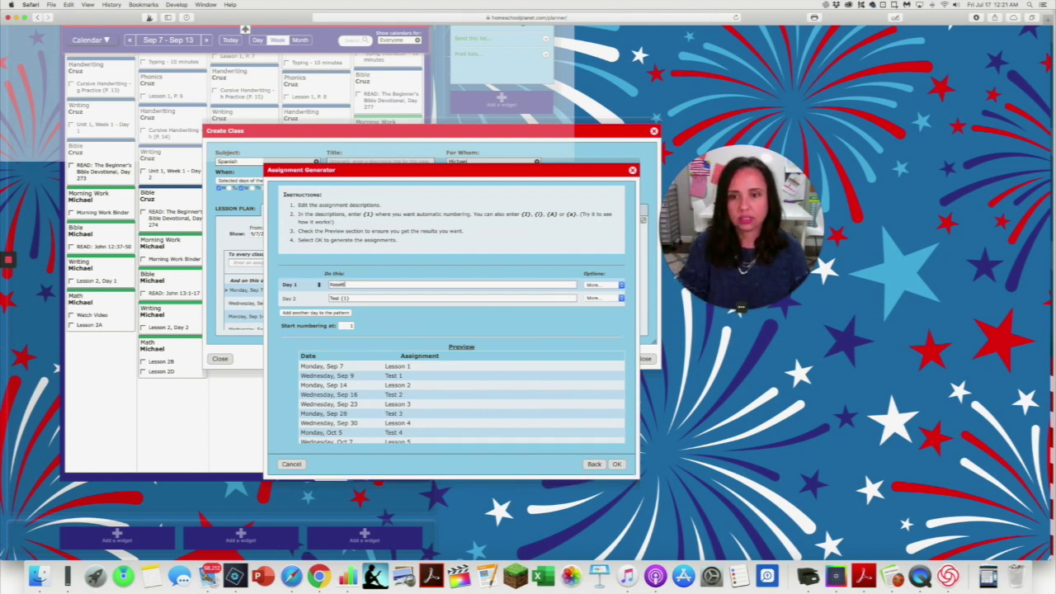
text(a Stone - {1)
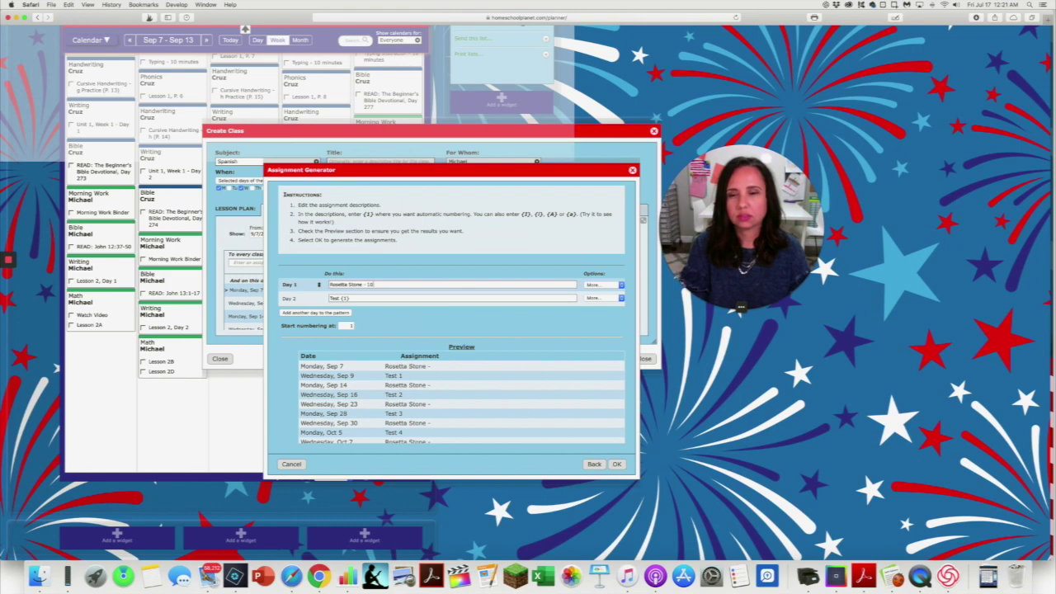
text( minutes)
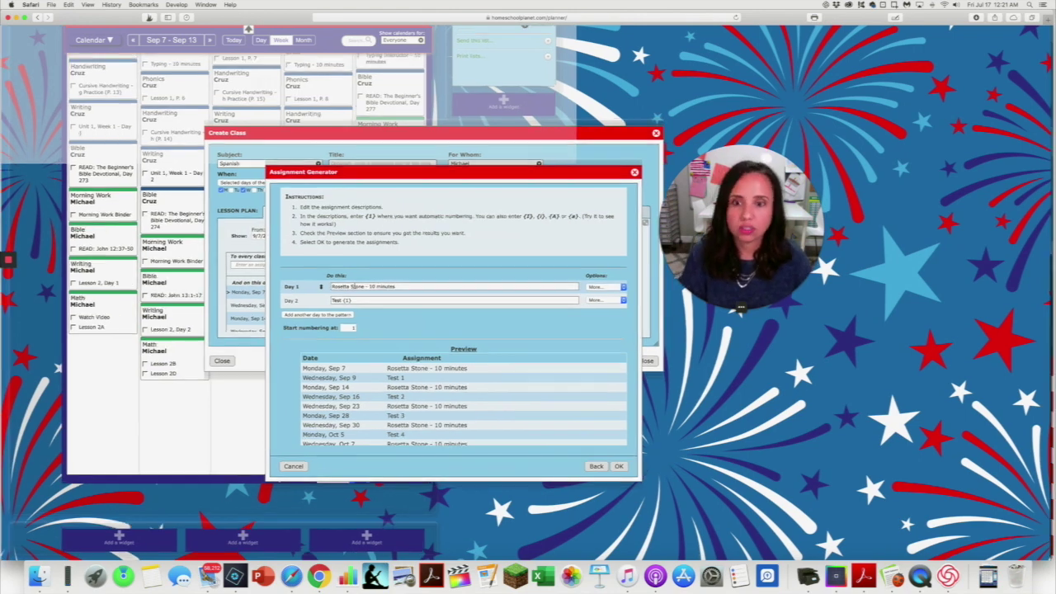
key(Tab)
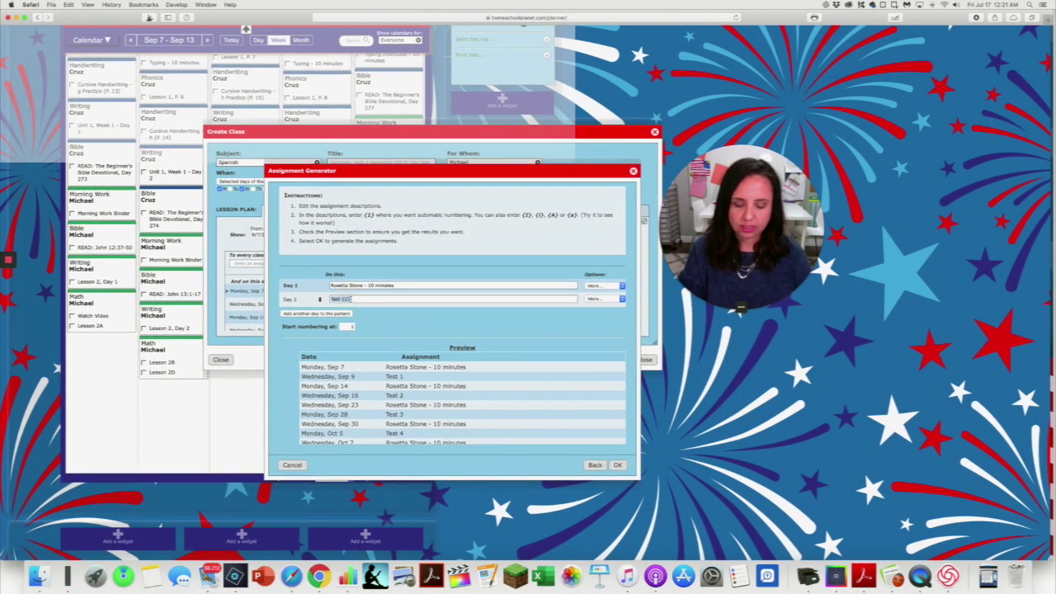
text(Quizlet - 2)
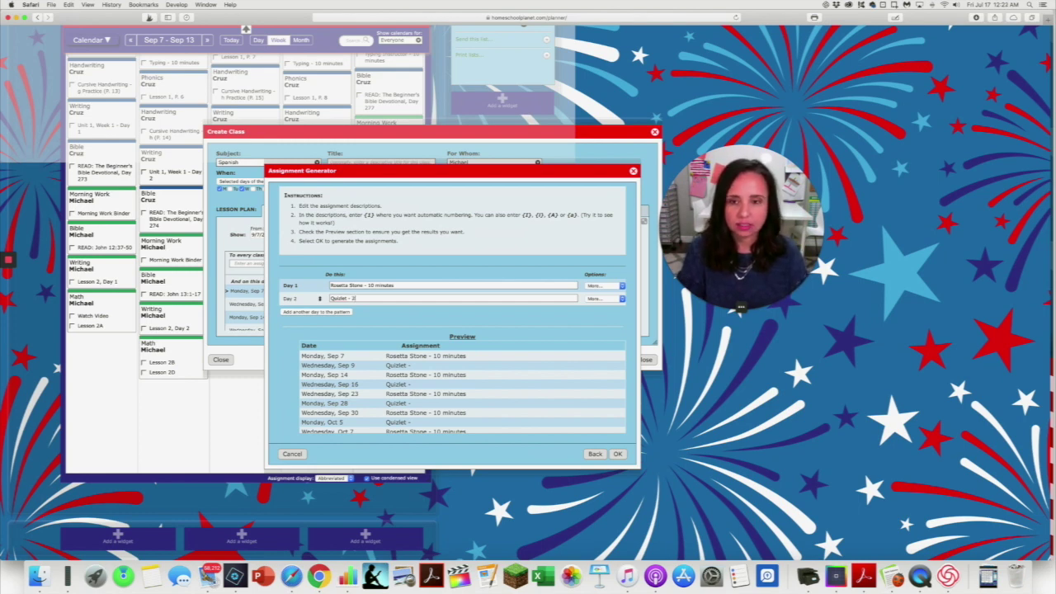
text(rounds)
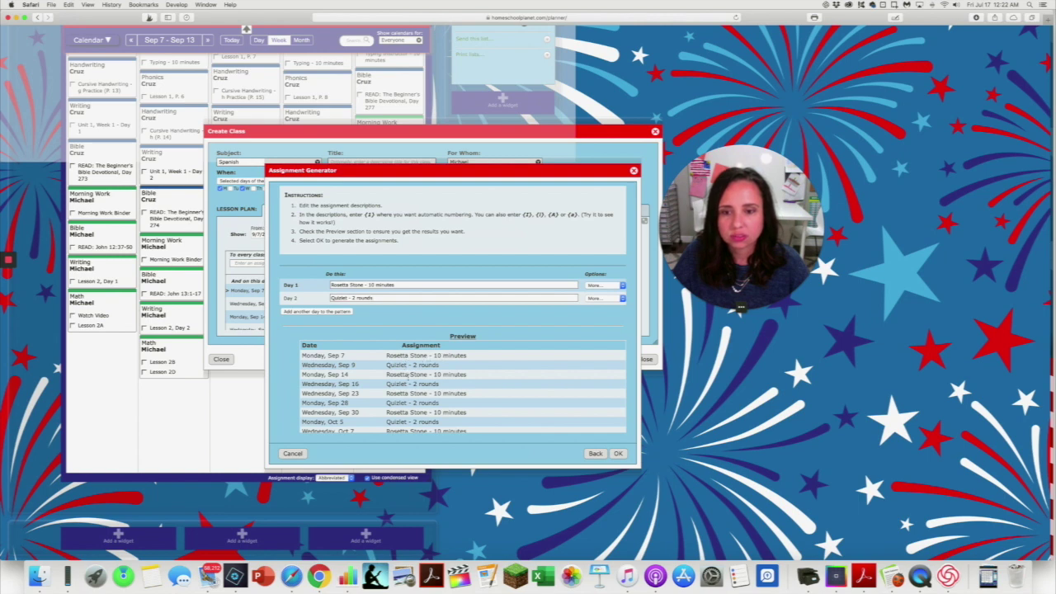
- Check the previewed dates through July 2021, generate the assignments, and save and close the Spanish class
scroll(429, 388, down, 20)
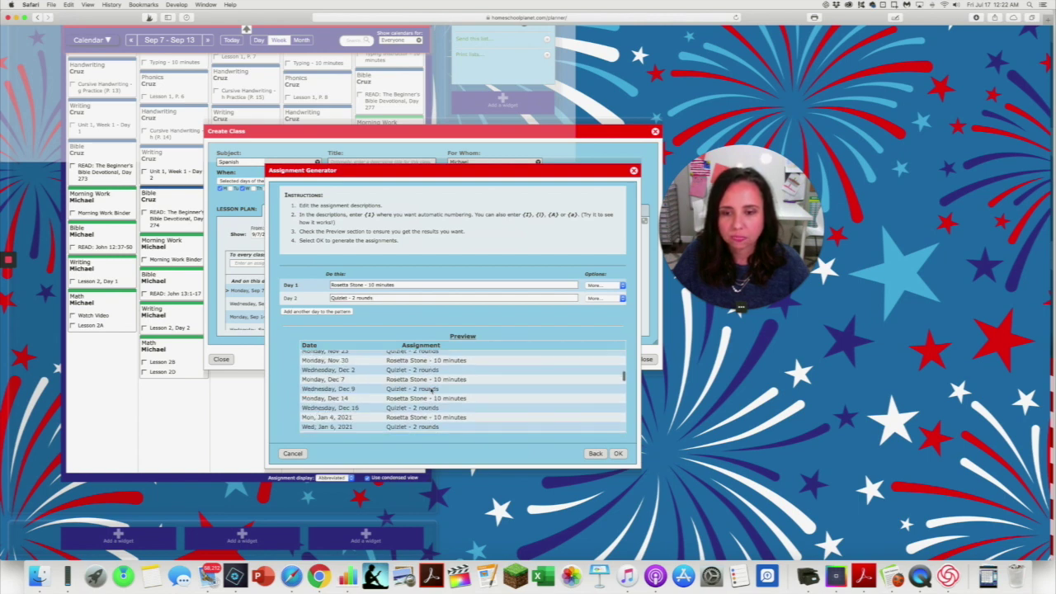
click(618, 453)
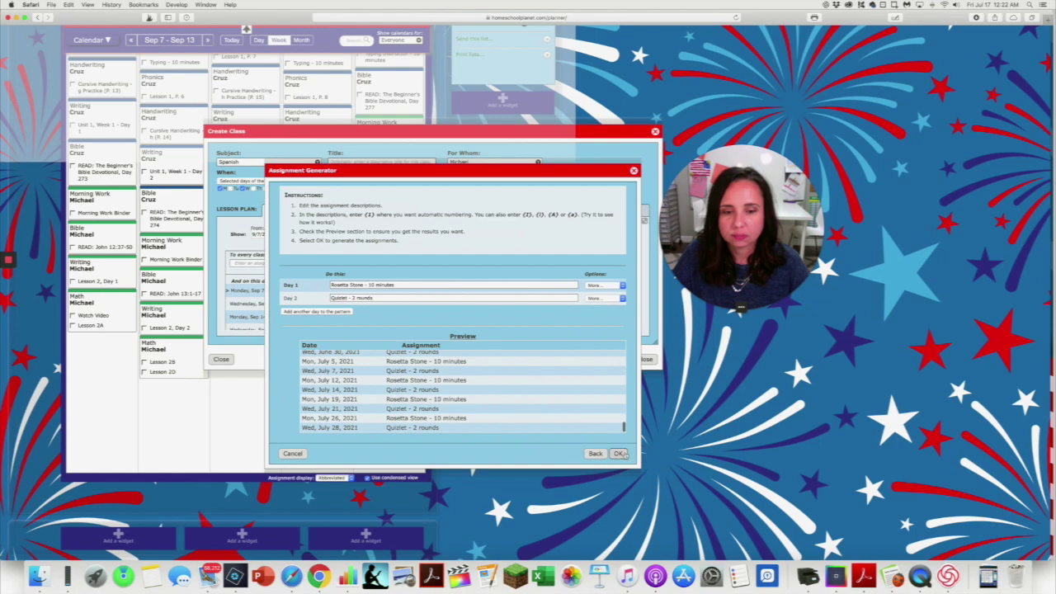
click(629, 359)
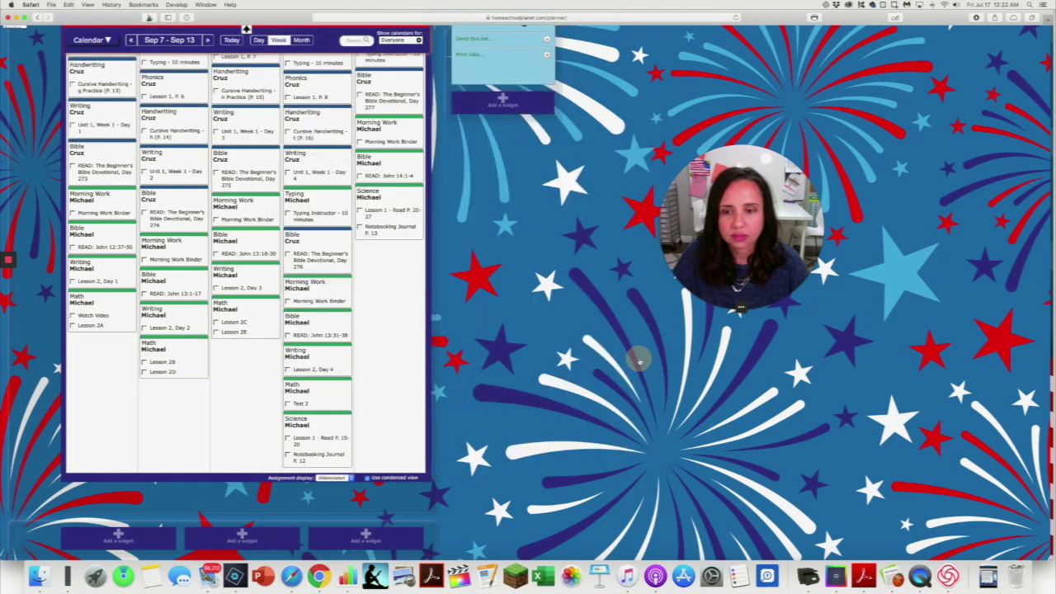
- Switch to the Curricula 2020-2021 spreadsheet in Numbers and mark Rosetta Stone as planned with "Yes"
click(346, 575)
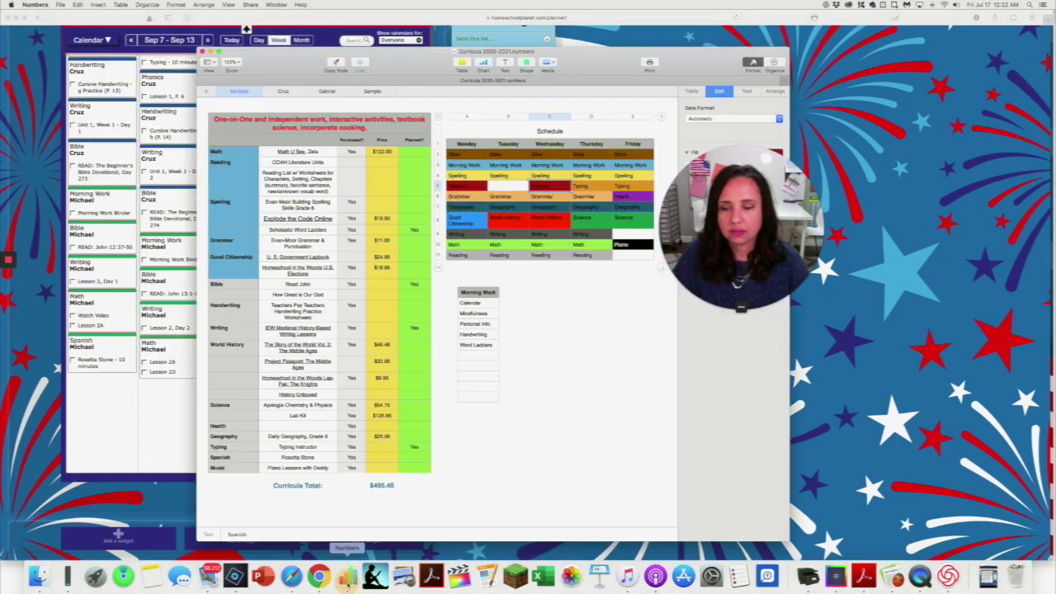
click(412, 460)
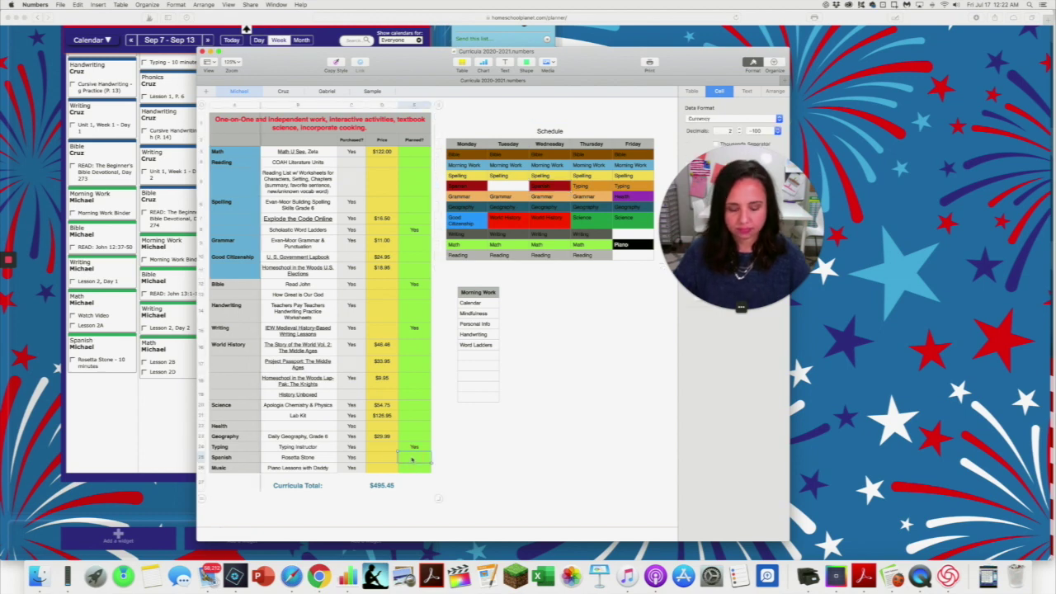
text(Yes)
key(Return)
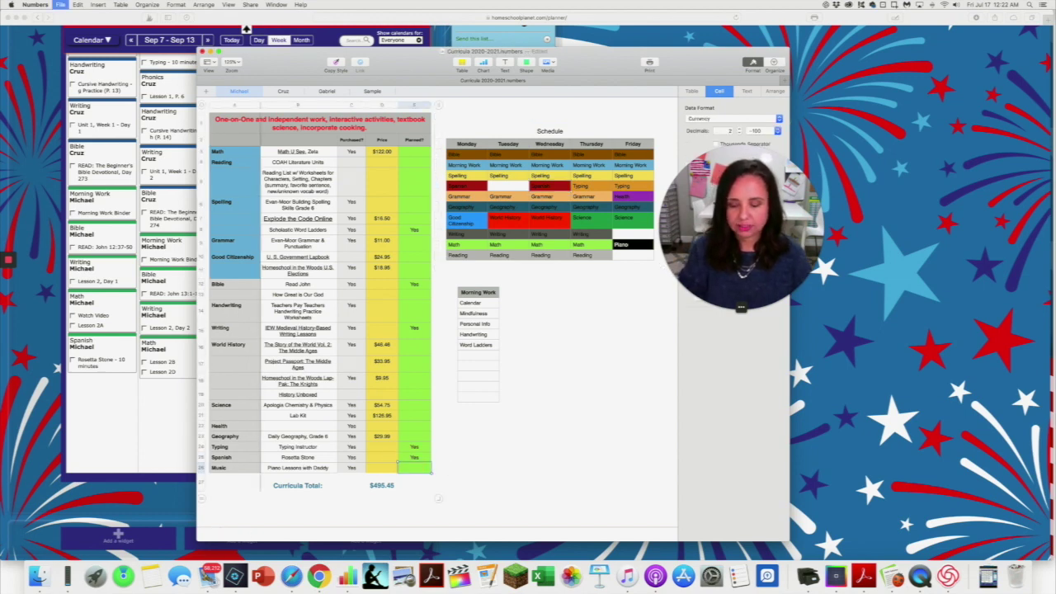